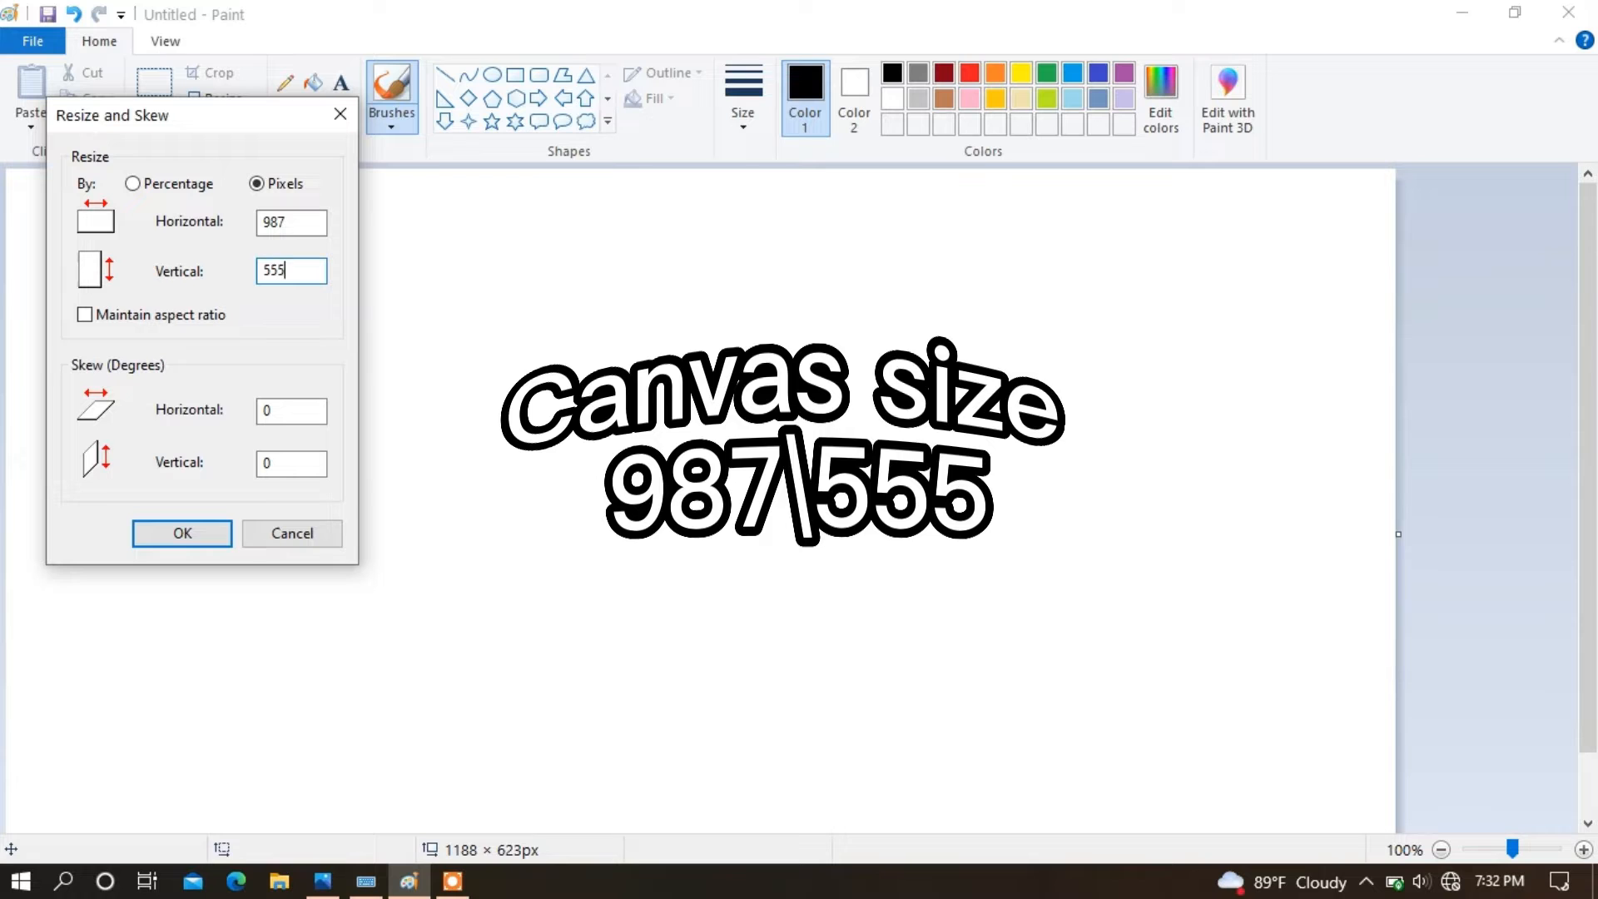
Step: Resize the canvas to 987 × 555 pixels and fill its upper-left corner black, bounded by a diagonal black line
click(213, 536)
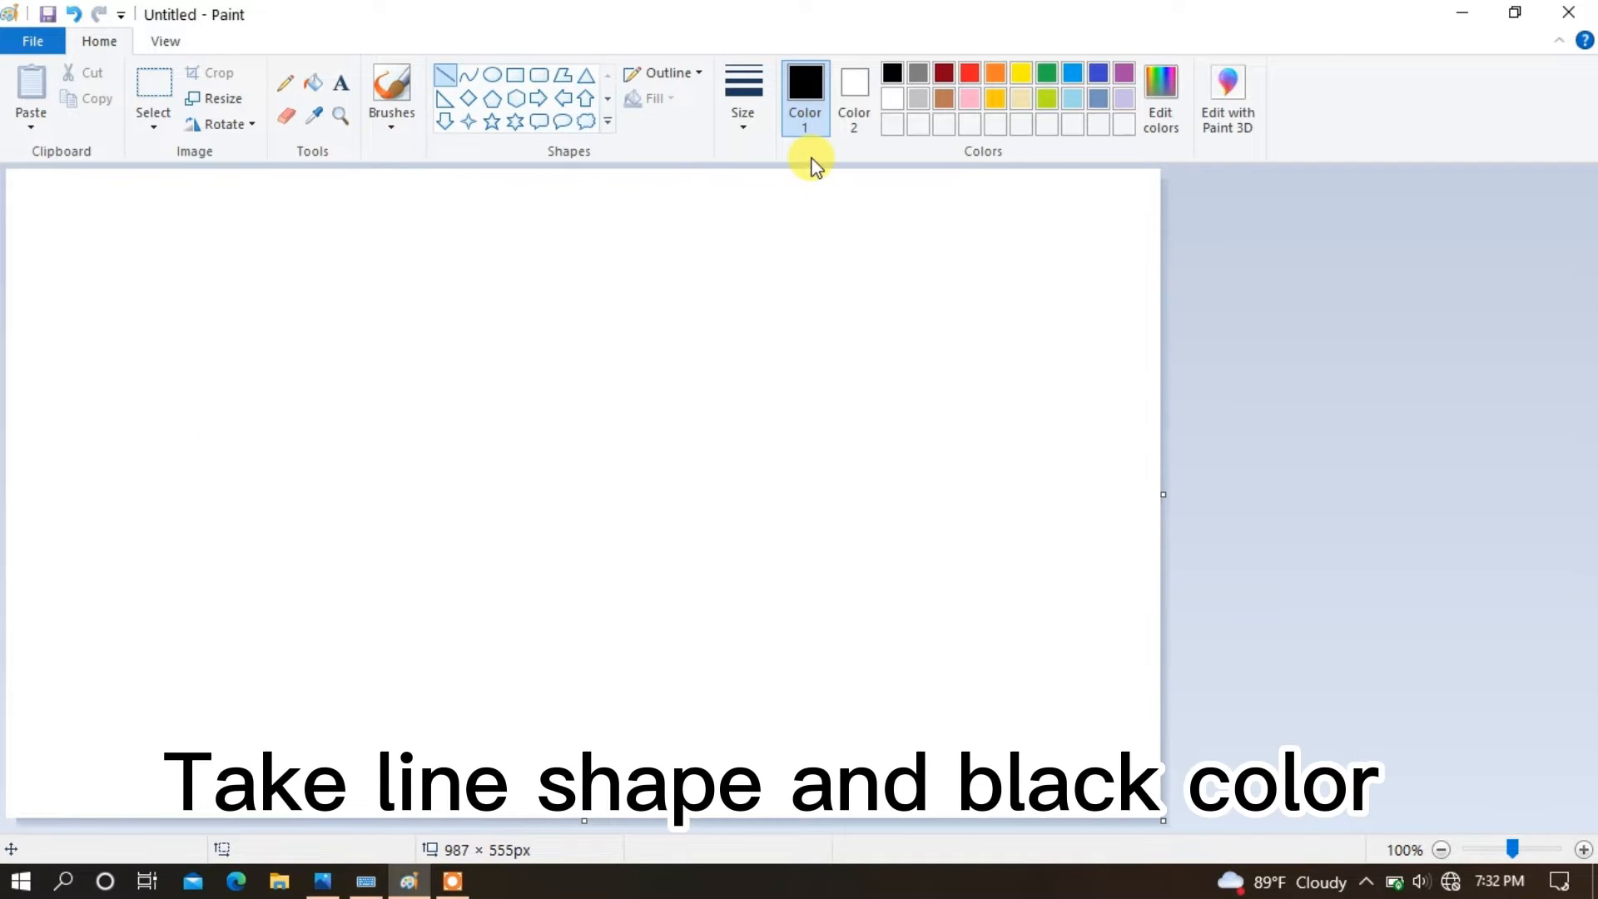
mouse_move(8, 446)
mouse_down()
mouse_move(432, 203)
mouse_move(721, 167)
mouse_up()
click(313, 82)
click(290, 226)
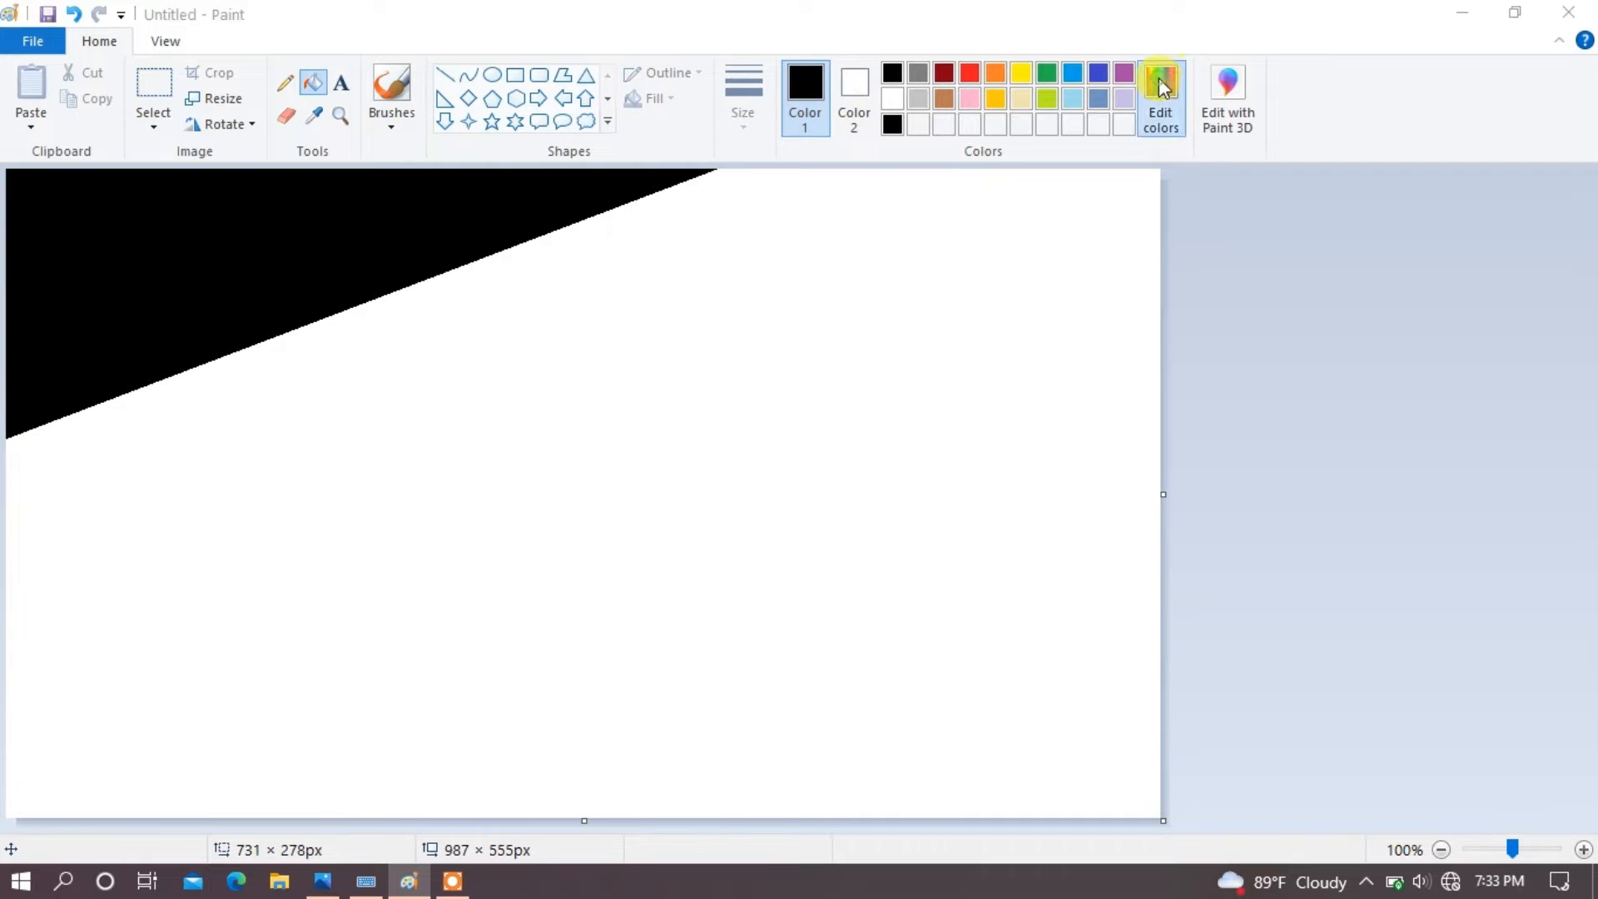
Step: Mix a dark yellow (RGB 84, 78, 1), draw a second diagonal line below the black area, and fill the band between them
click(1161, 83)
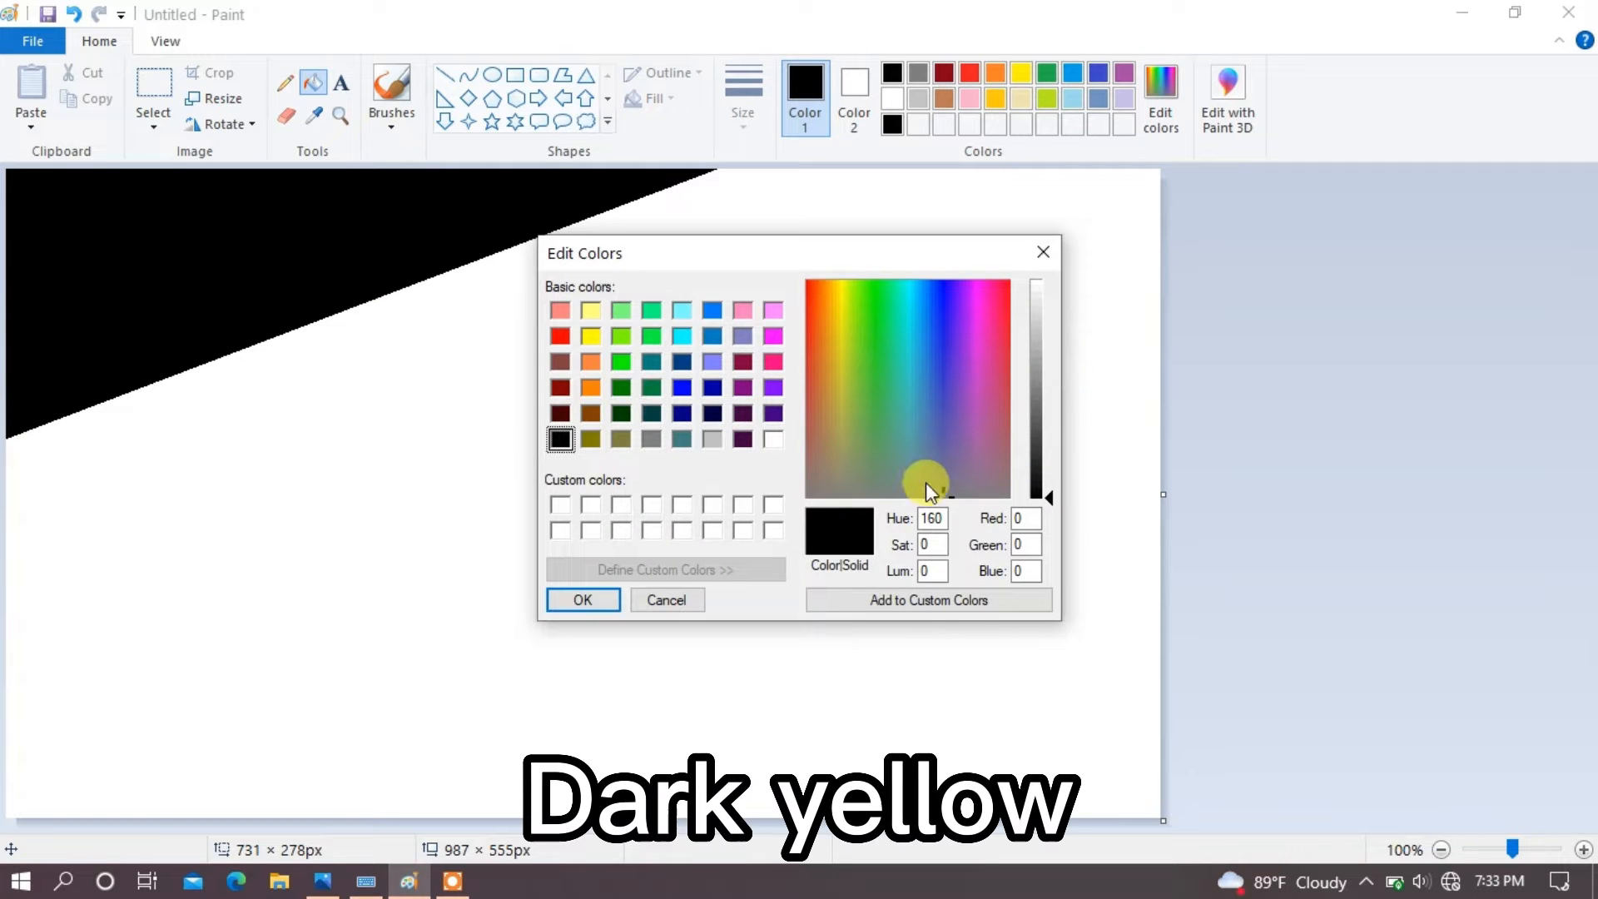
click(839, 289)
click(1049, 496)
click(593, 600)
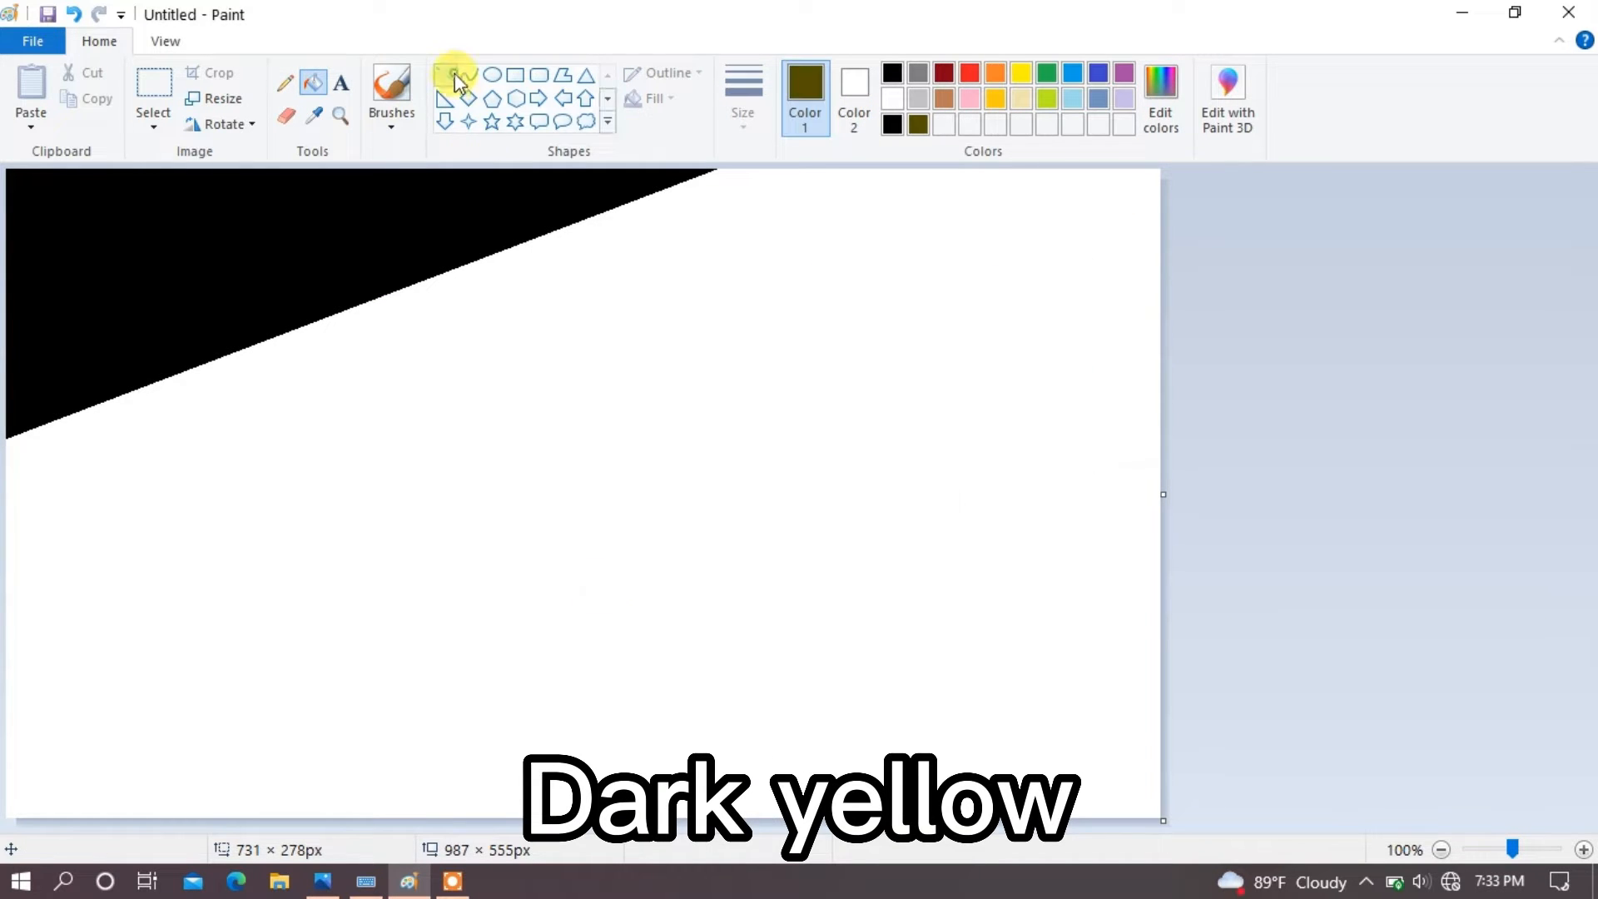
click(448, 76)
drag(8, 631, 1175, 125)
click(313, 83)
click(398, 293)
Step: Lighten the dark yellow one shade, draw a parallel diagonal line from near the lower-left corner, and fill the band above it
click(1161, 84)
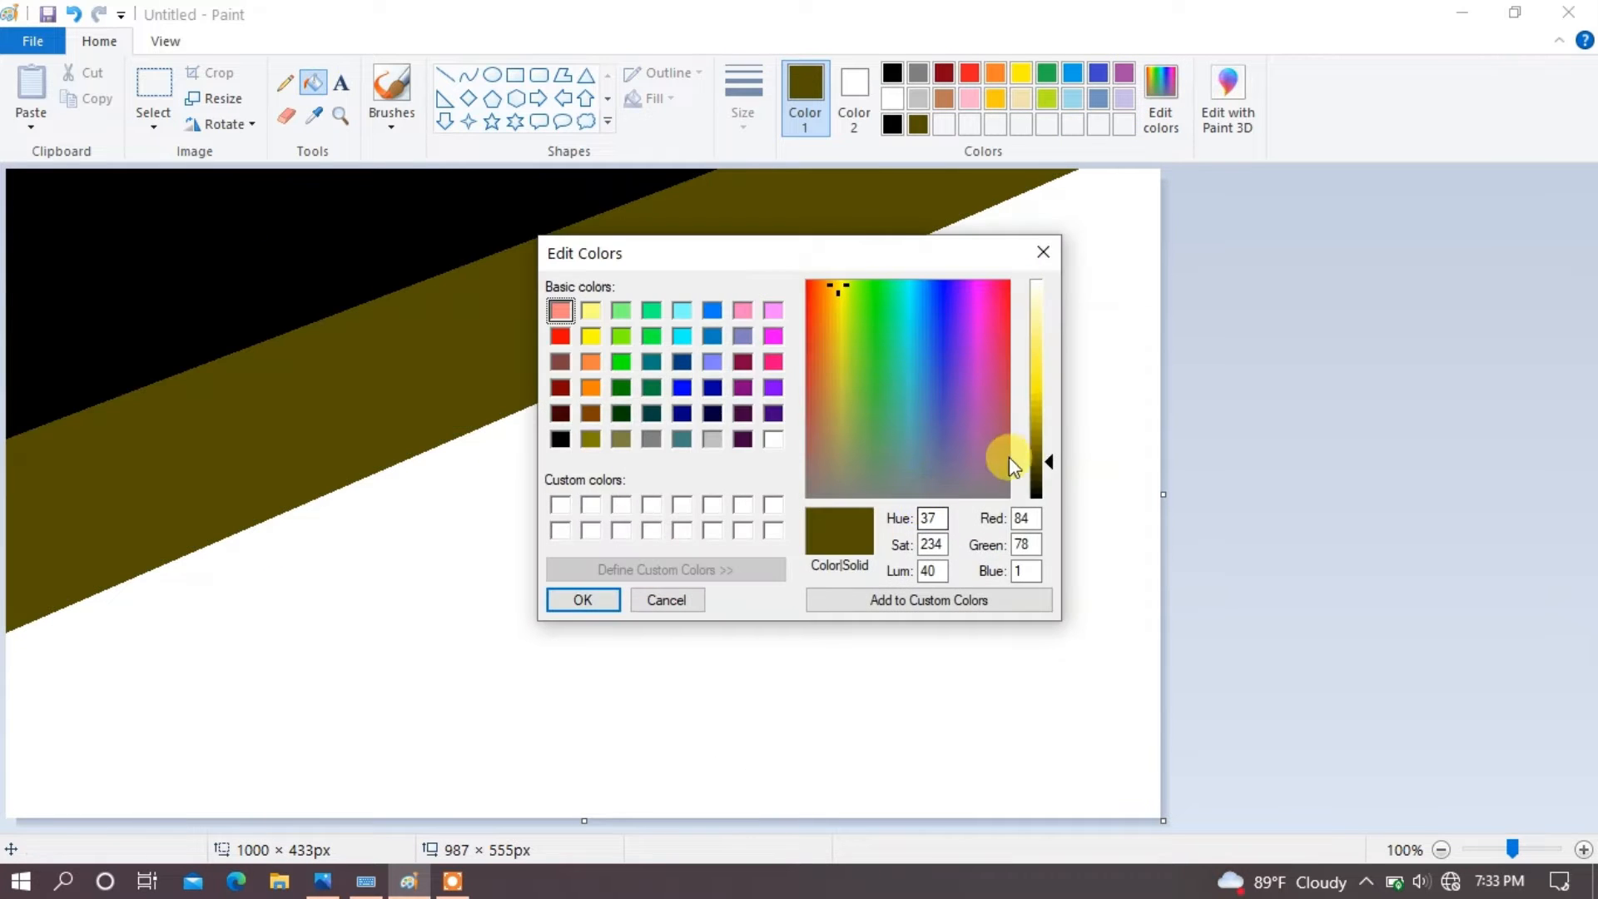
click(1030, 437)
click(574, 601)
click(445, 76)
drag(7, 777, 1298, 226)
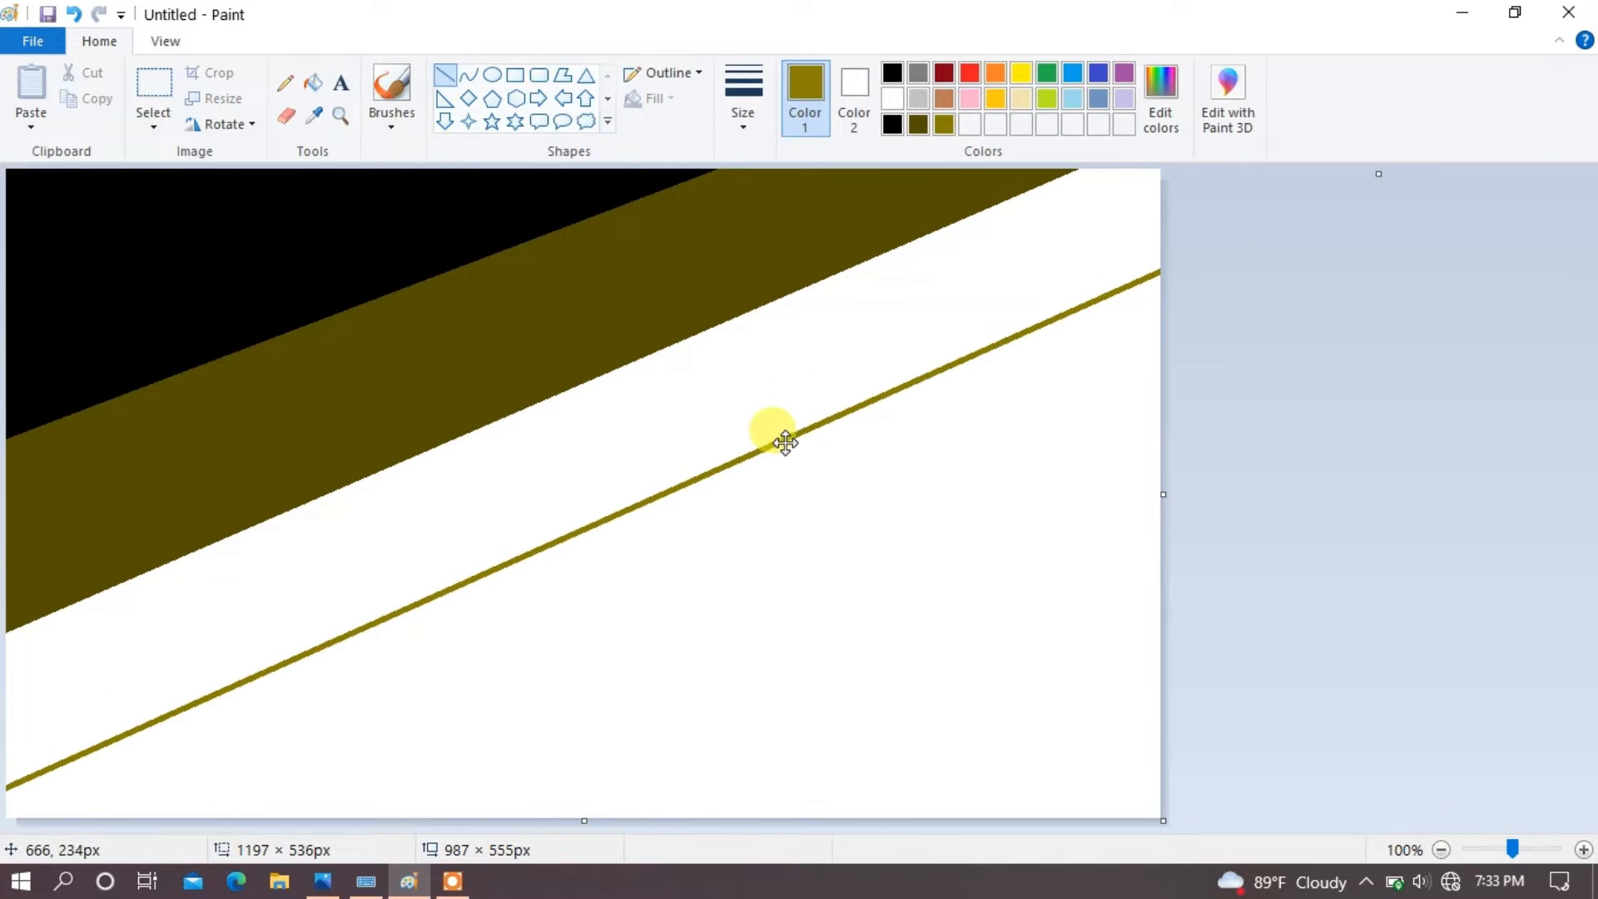
click(314, 83)
click(816, 352)
Step: Lighten the yellow another shade, draw a parallel diagonal from the bottom edge to the right edge, and fill the band above it
click(1161, 83)
click(1049, 416)
click(589, 599)
click(446, 76)
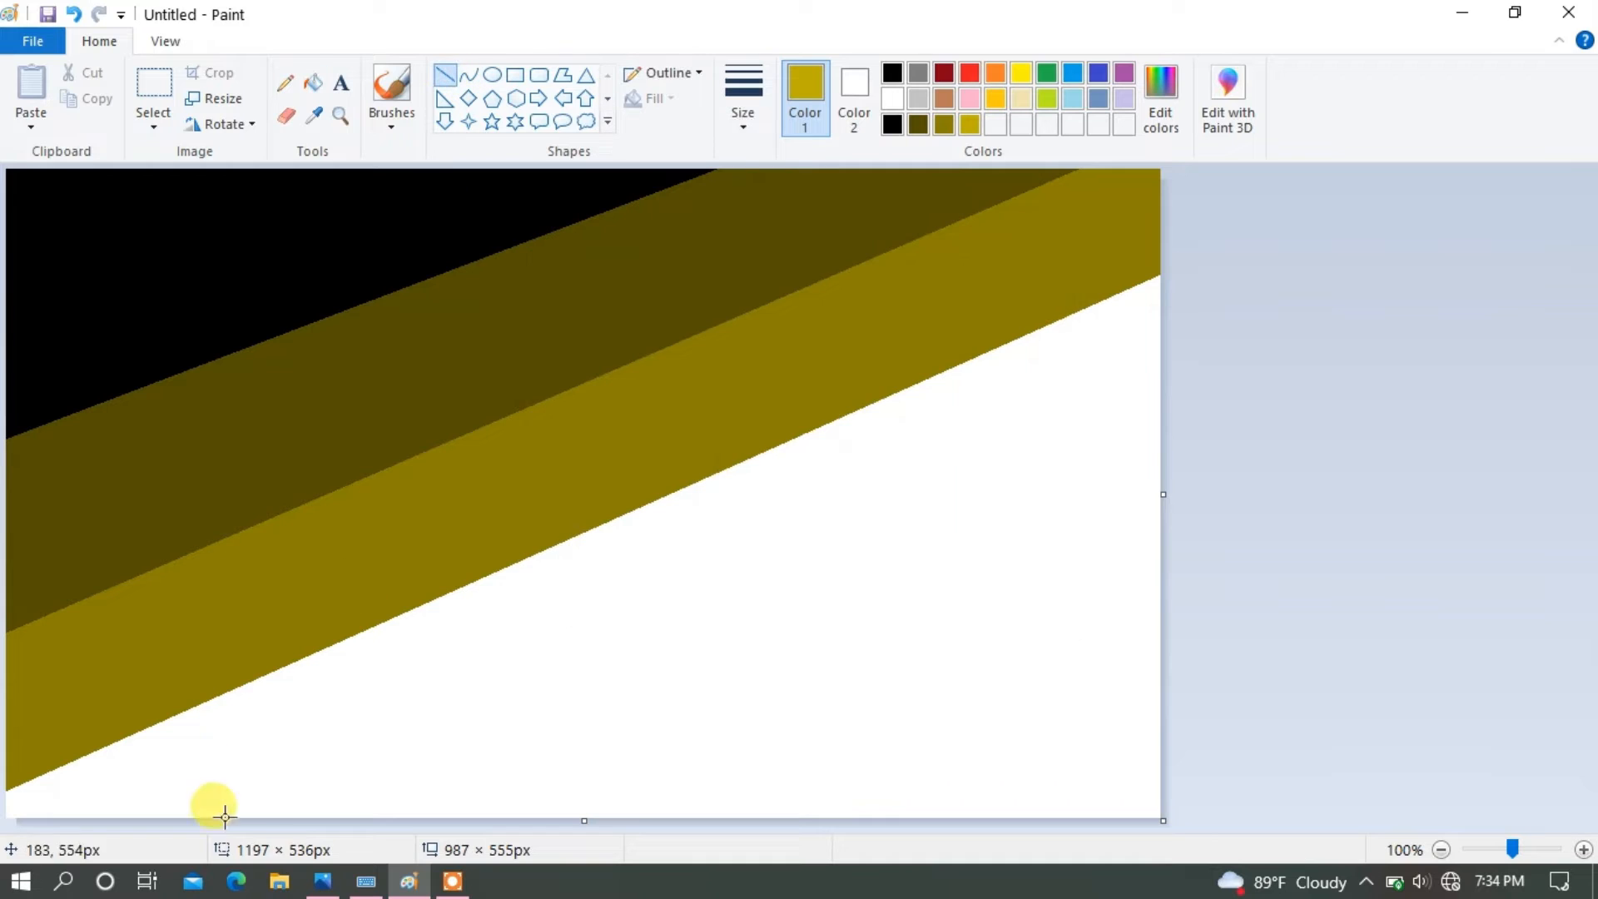
drag(214, 813, 1390, 292)
mouse_move(976, 482)
mouse_down()
mouse_move(963, 510)
mouse_move(947, 505)
mouse_up()
click(314, 82)
click(770, 462)
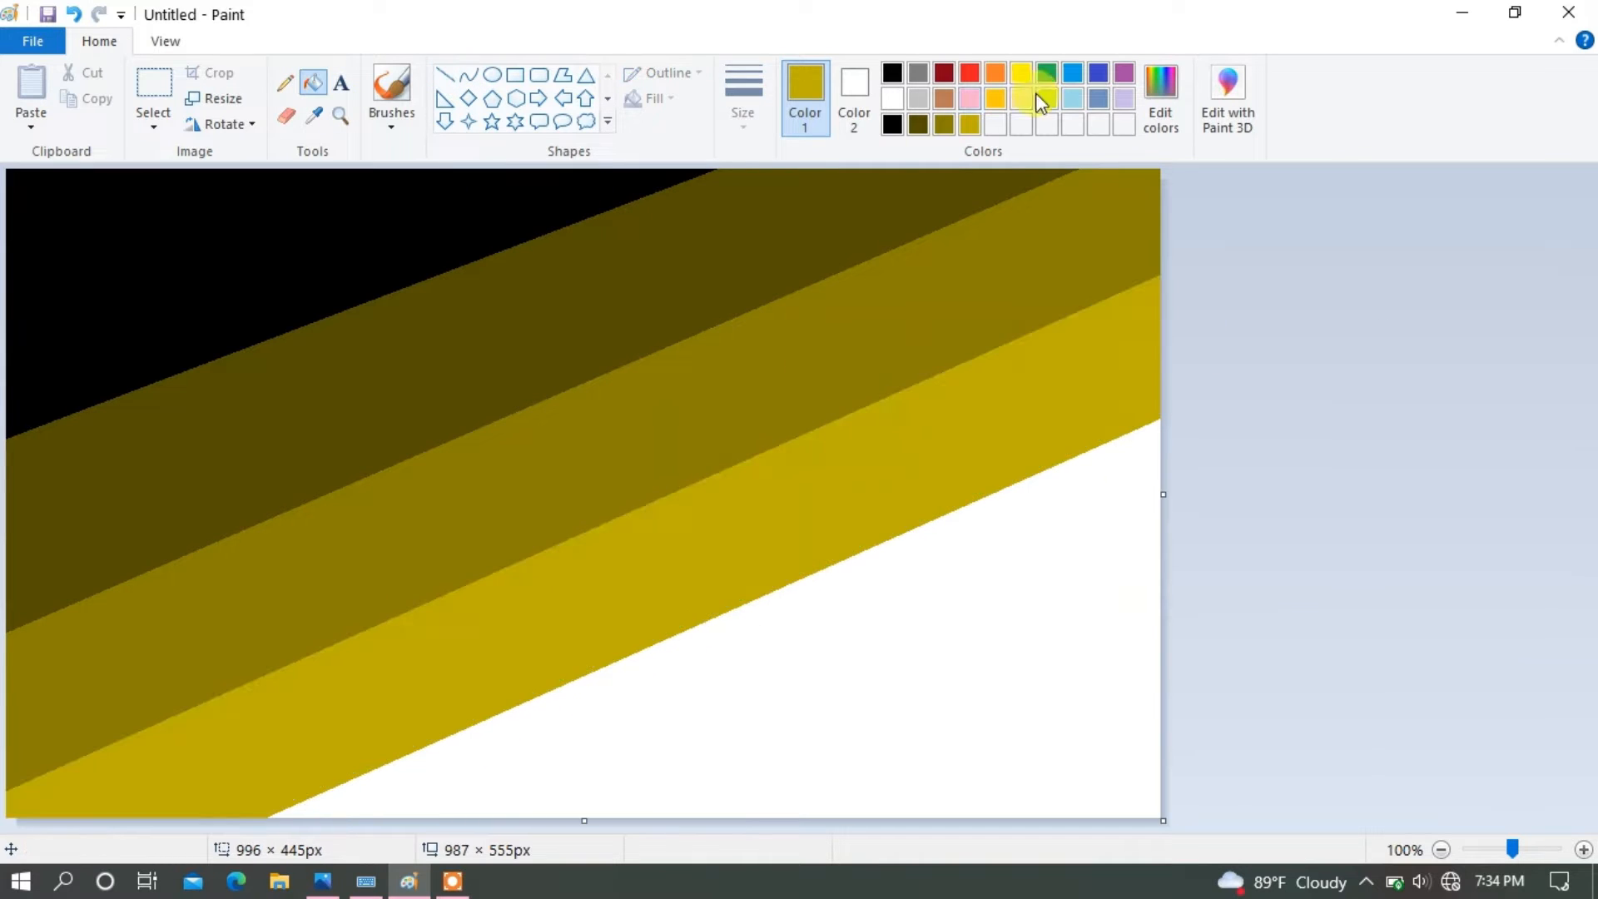
Step: Choose a still lighter yellow, draw another parallel diagonal across the remaining white corner, and fill the band above it
click(1161, 83)
click(1049, 402)
click(582, 605)
click(445, 76)
drag(600, 803, 1540, 386)
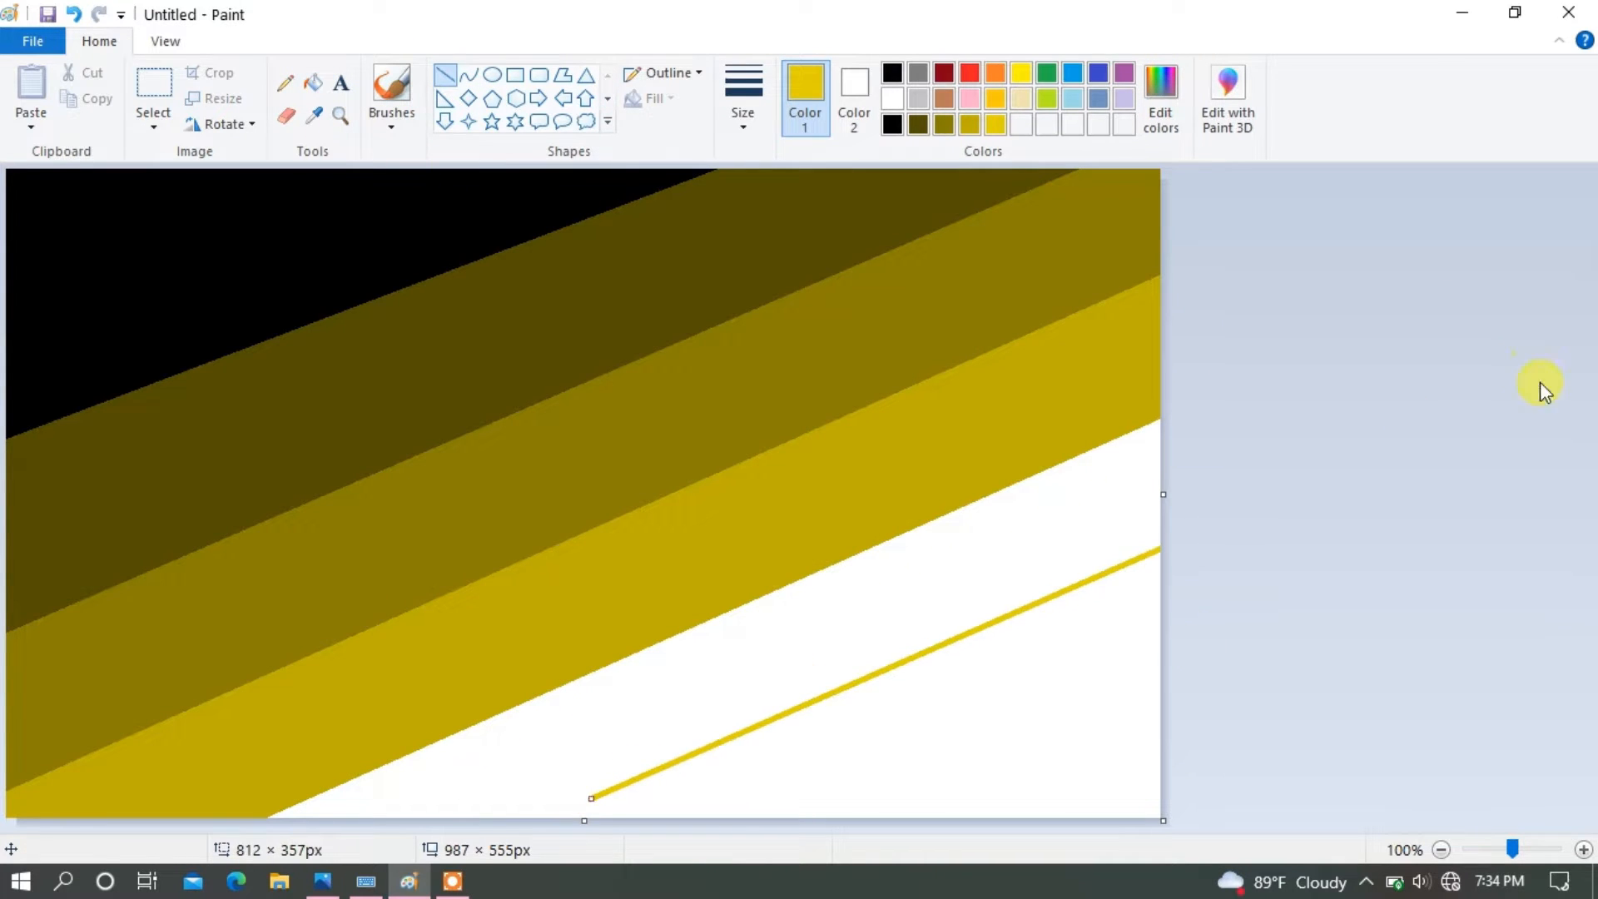
drag(1009, 606, 977, 660)
click(313, 82)
click(865, 632)
Step: Fill the last white corner at the lower right with bright yellow (RGB 252, 235, 31)
click(1161, 83)
click(1052, 376)
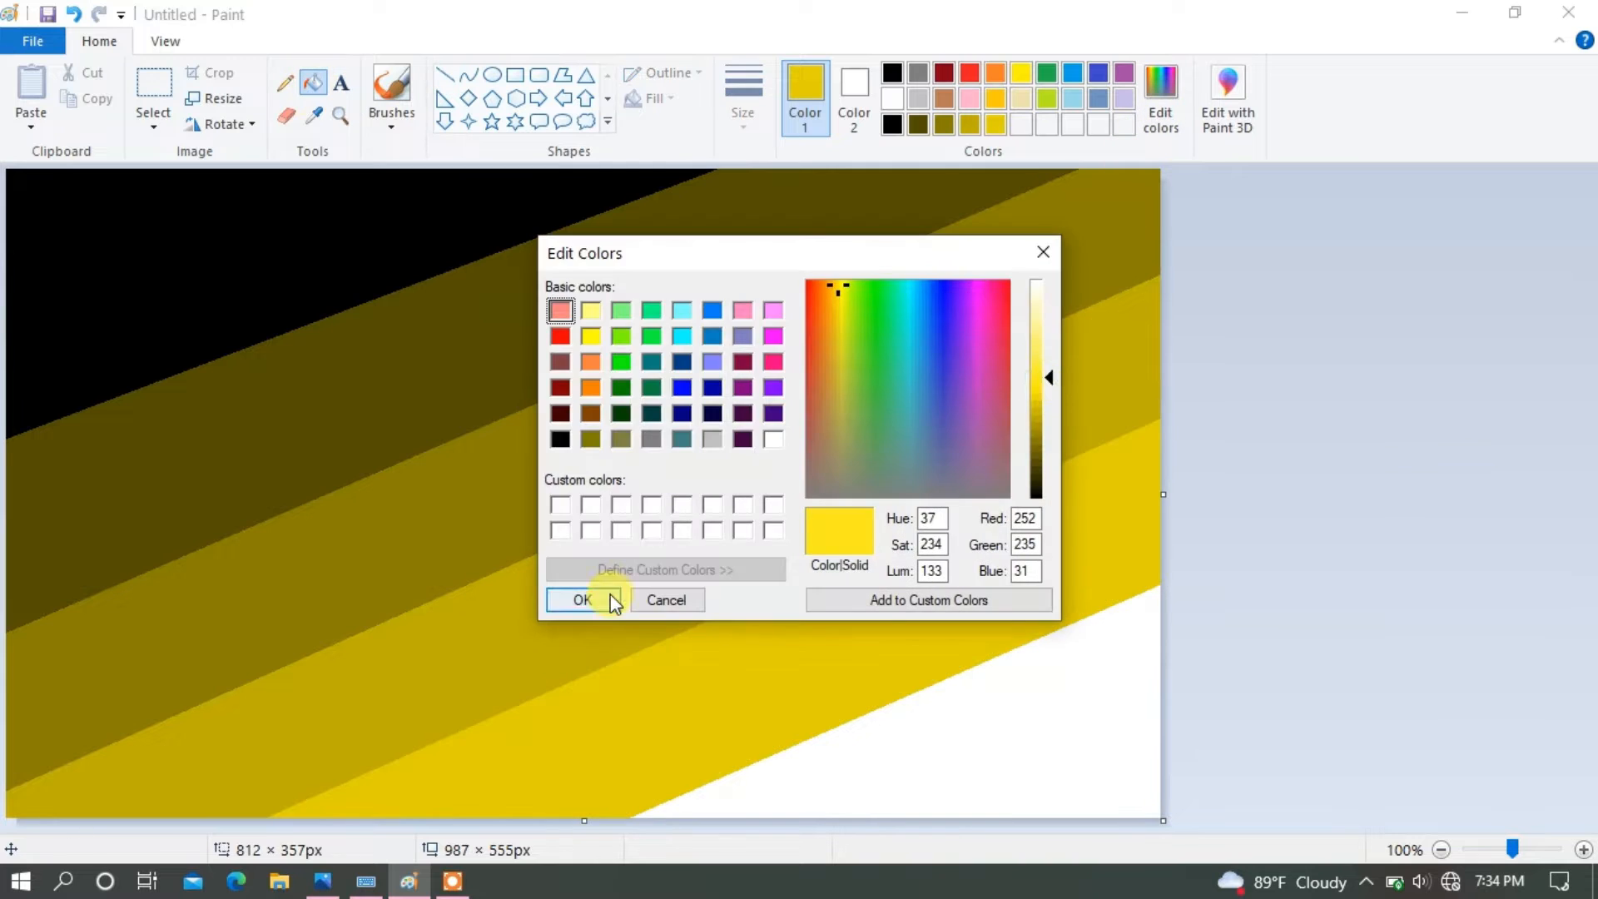
click(582, 599)
click(932, 716)
Step: Squeeze the image to 1 pixel wide, resizing in pixels without maintaining the aspect ratio
click(214, 98)
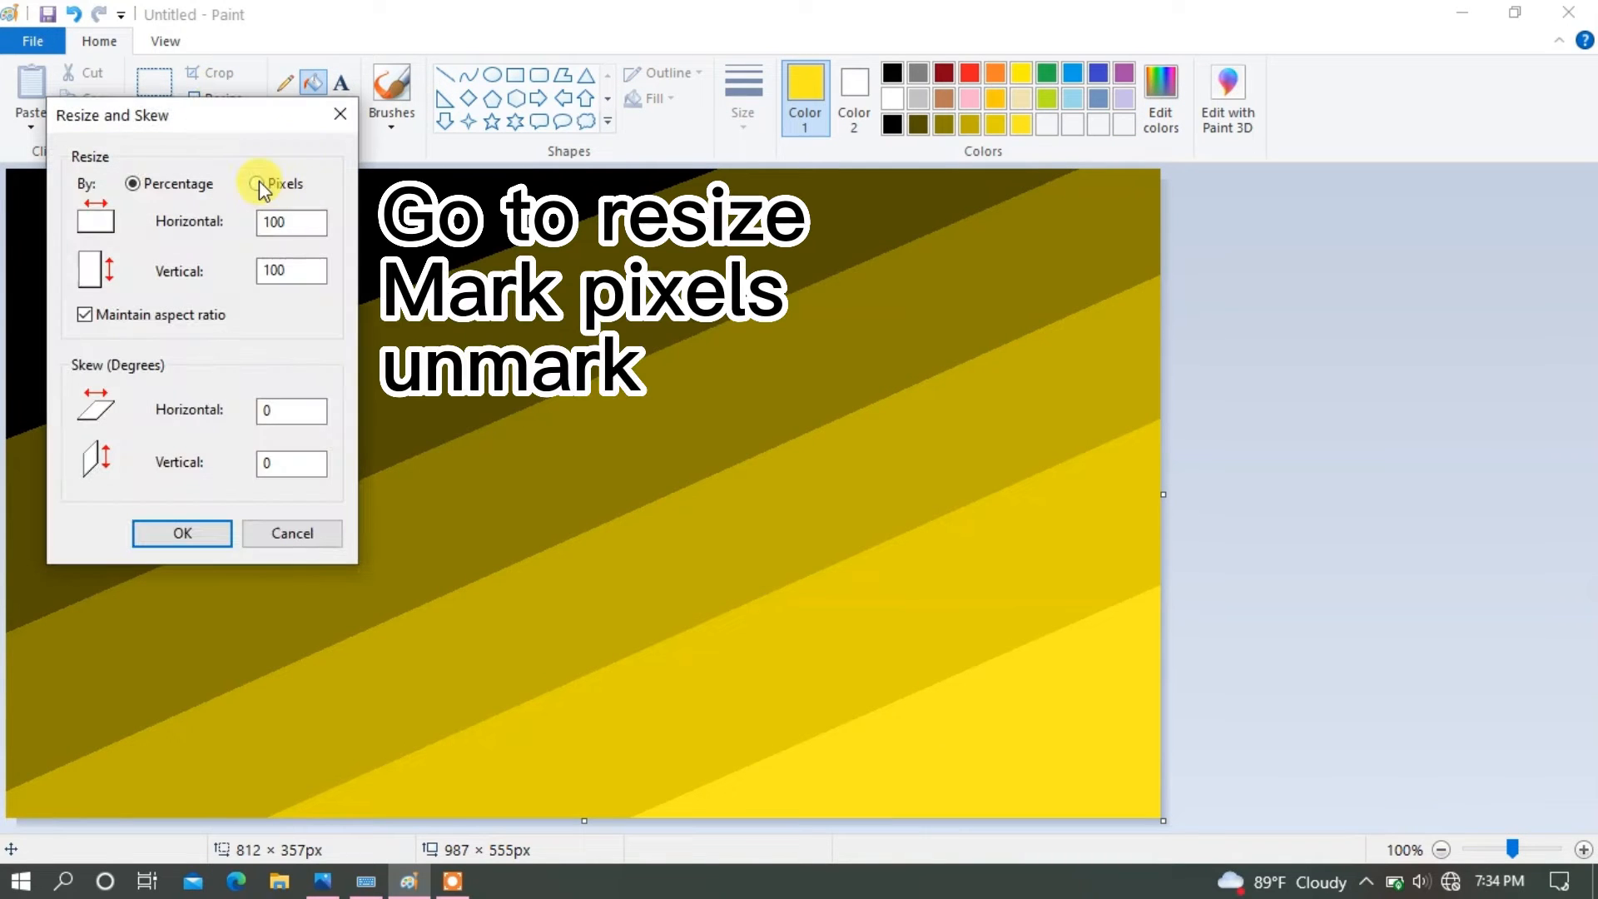
click(257, 183)
click(84, 314)
double_click(293, 220)
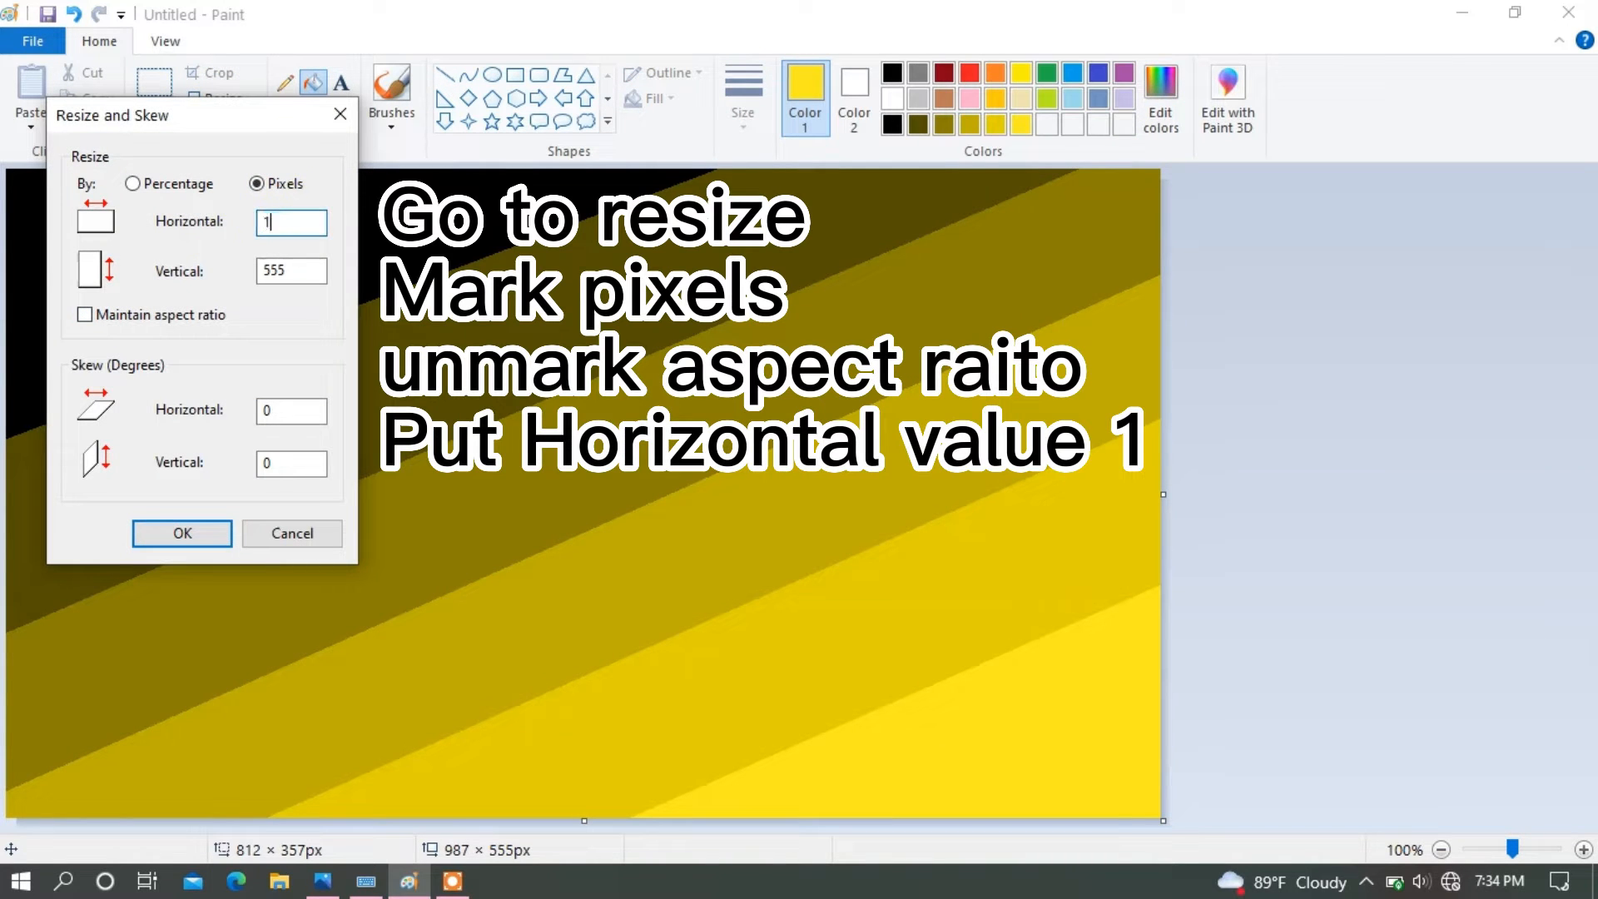
click(183, 533)
Step: Stretch the image horizontally to 987 pixels without maintaining the aspect ratio, forming a vertical gradient
click(209, 98)
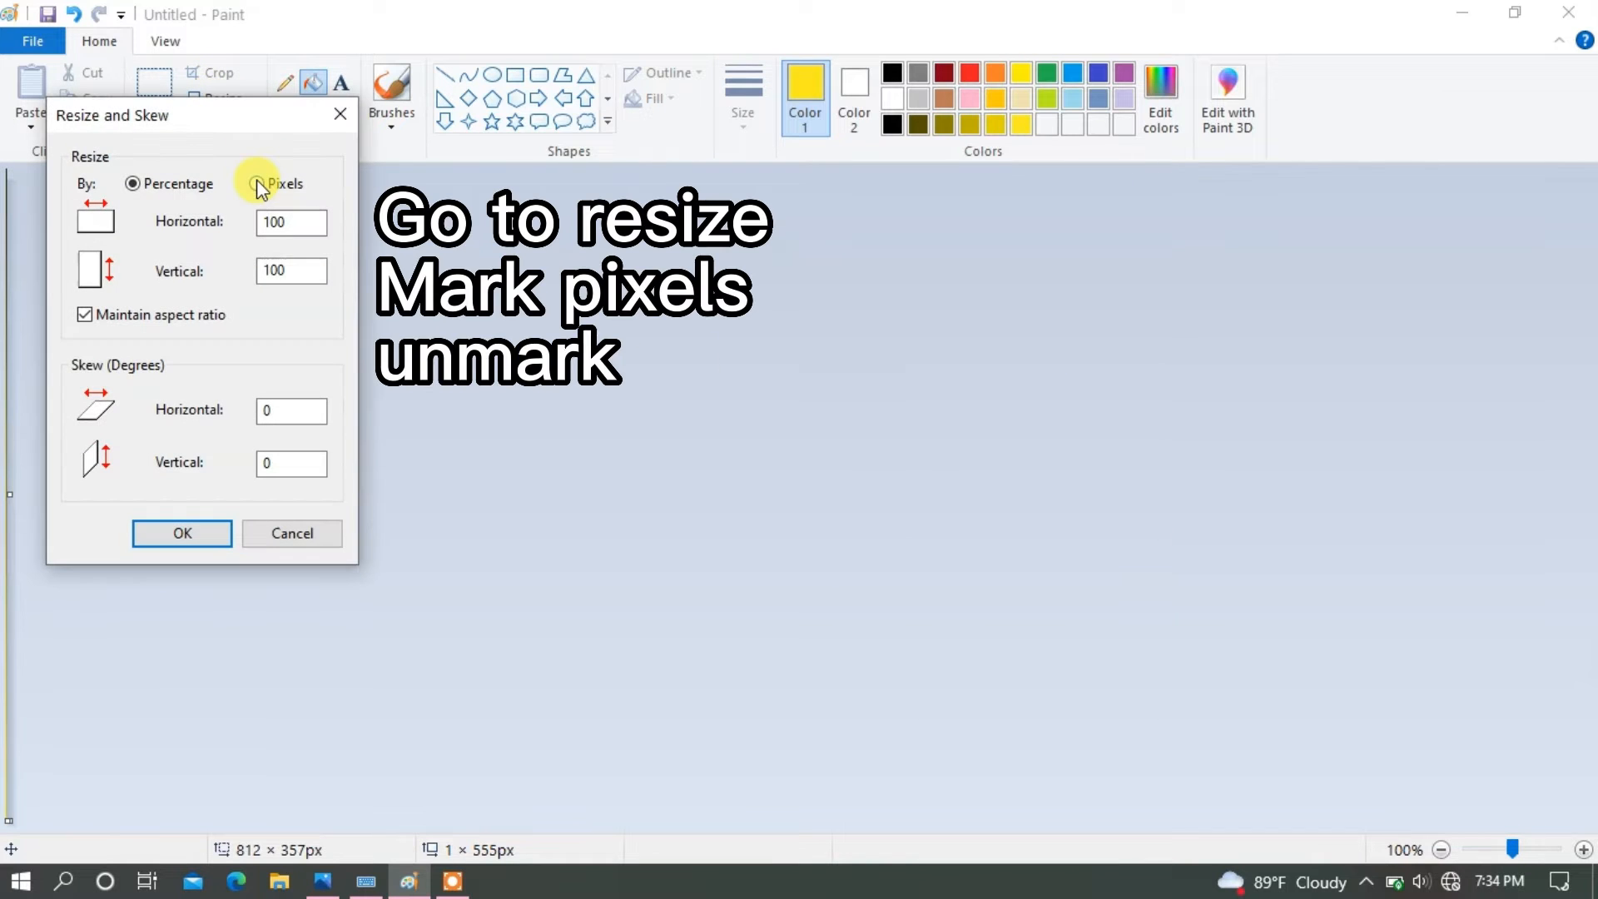
click(257, 183)
click(84, 315)
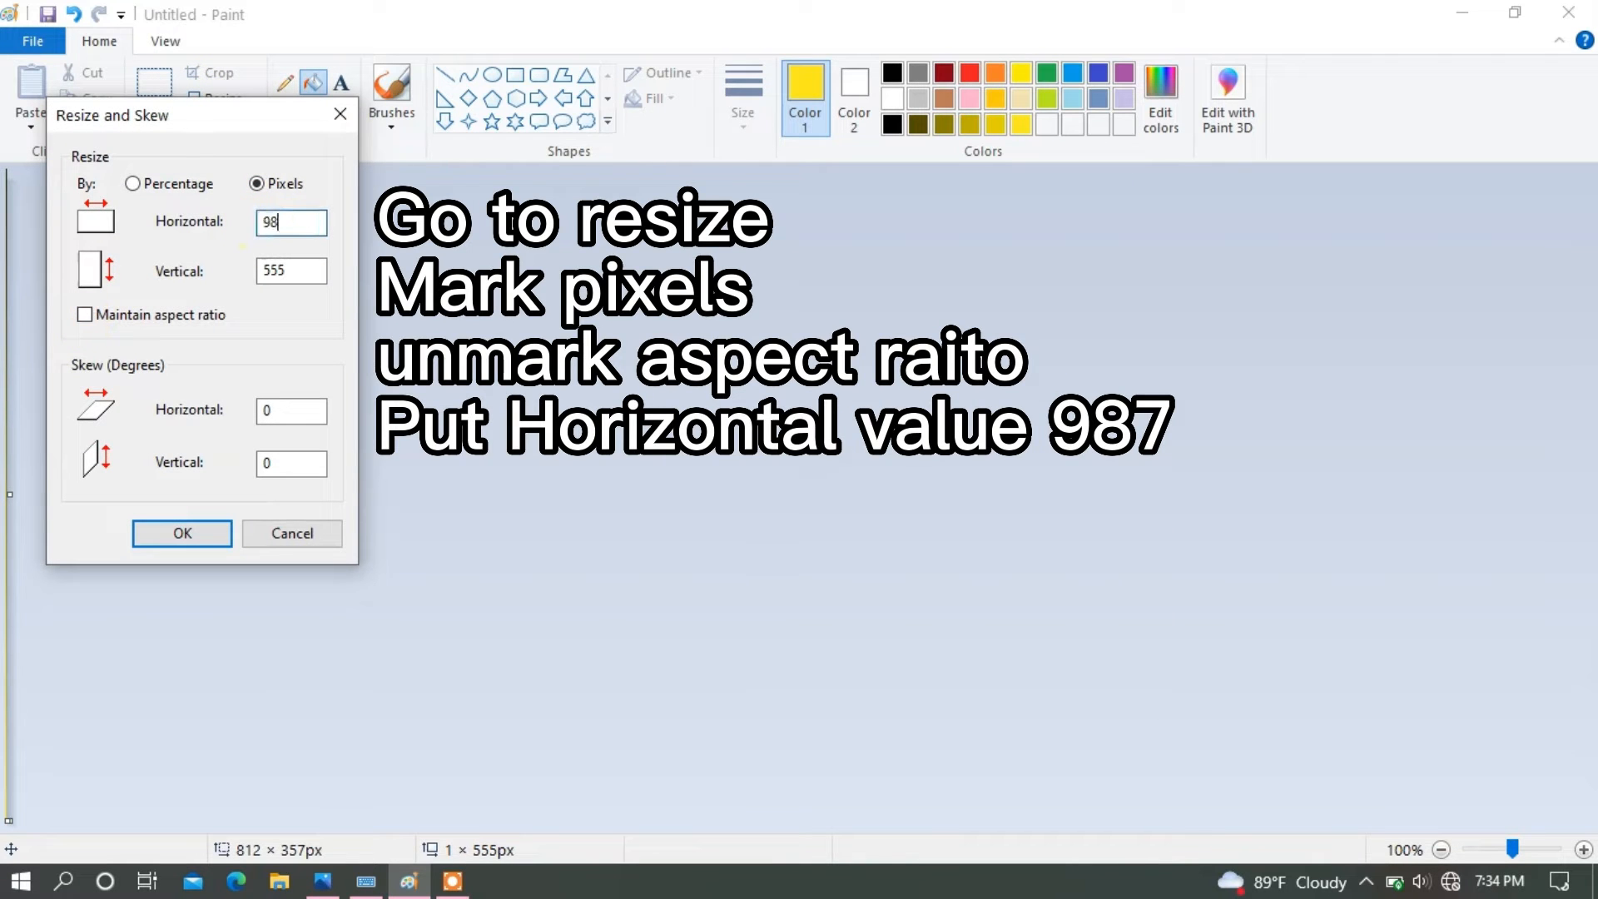
click(177, 539)
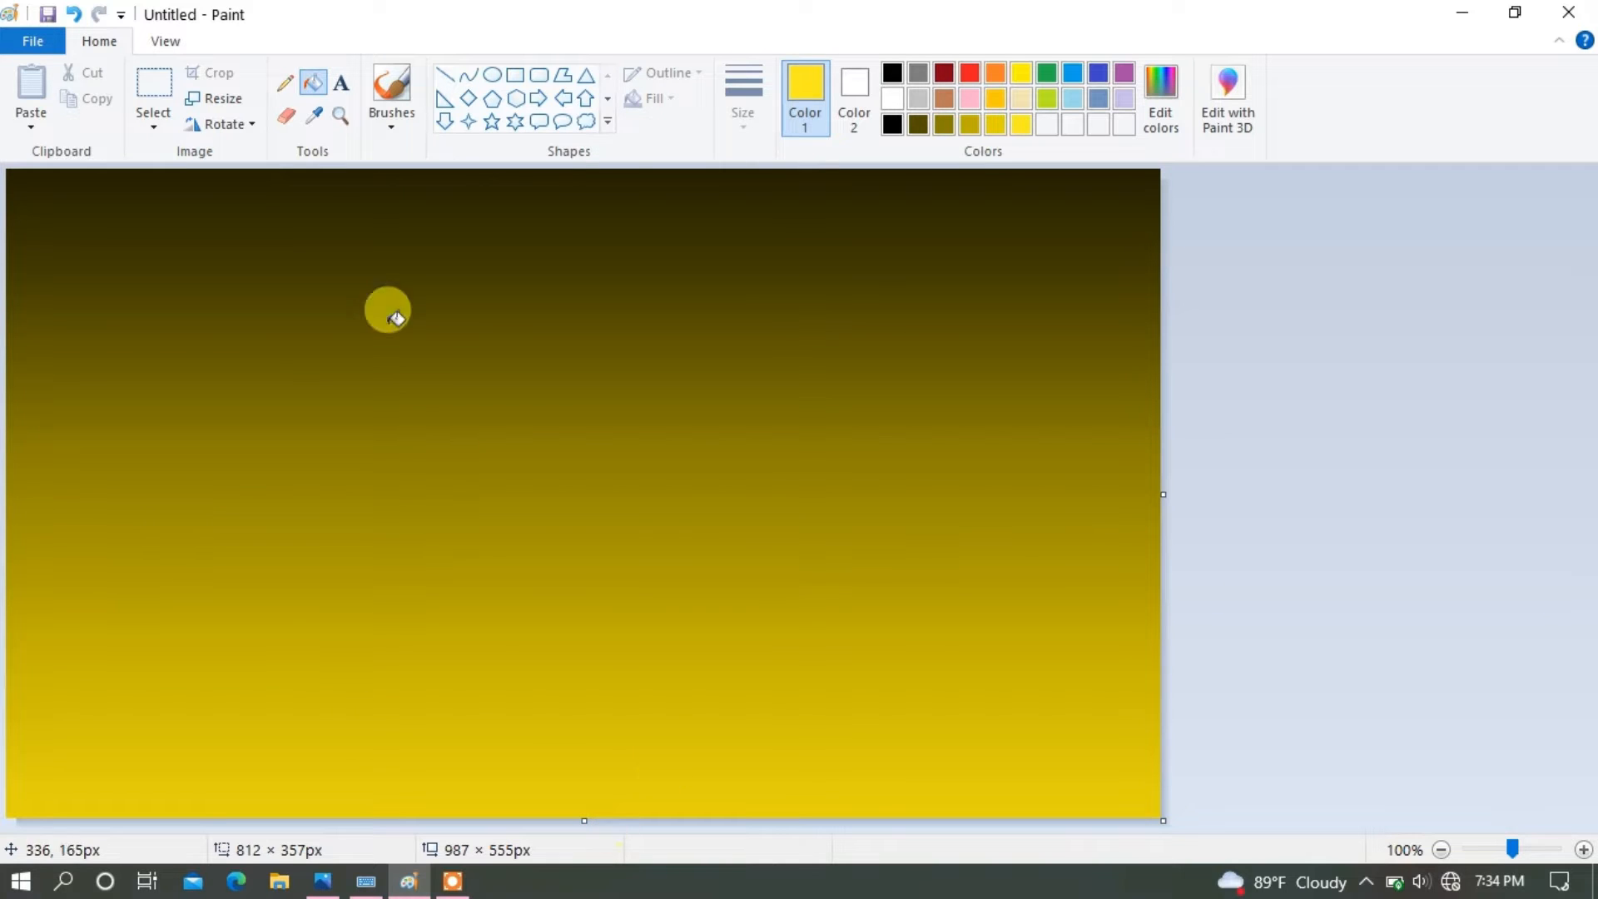
Step: Select the whole gradient and shrink it upward to a height of about 337 pixels
click(154, 125)
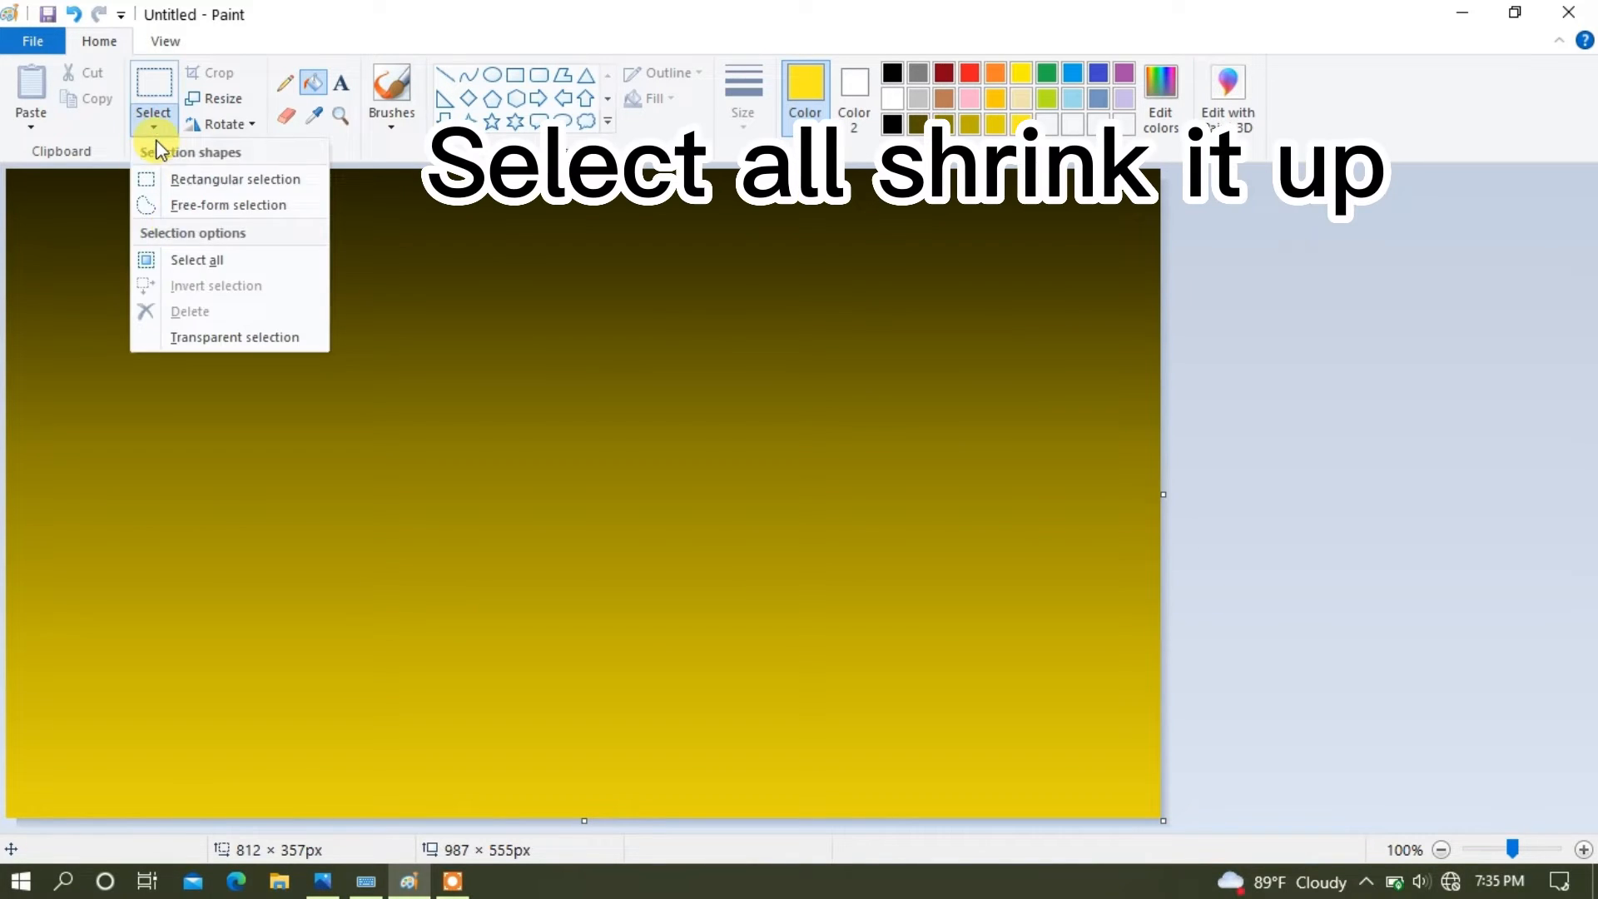
click(197, 260)
drag(582, 805, 583, 562)
Step: Copy and paste the shrunken gradient, placing the copy directly beneath the original to fill the white lower area
right_click(601, 368)
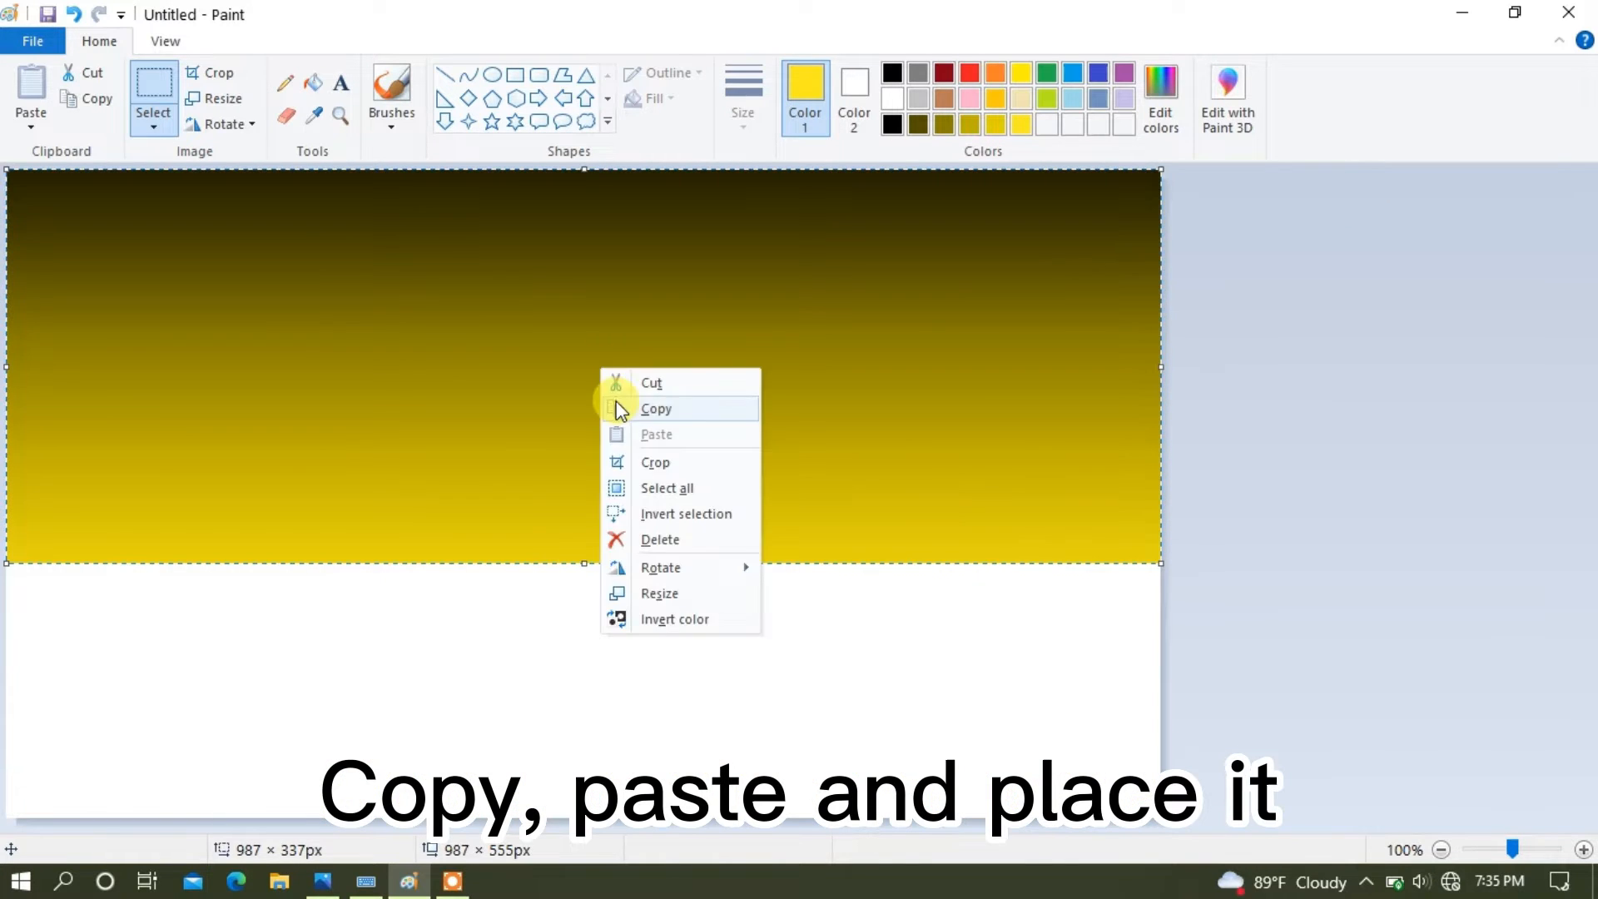
click(616, 407)
click(25, 99)
drag(318, 340, 328, 596)
drag(591, 424, 585, 563)
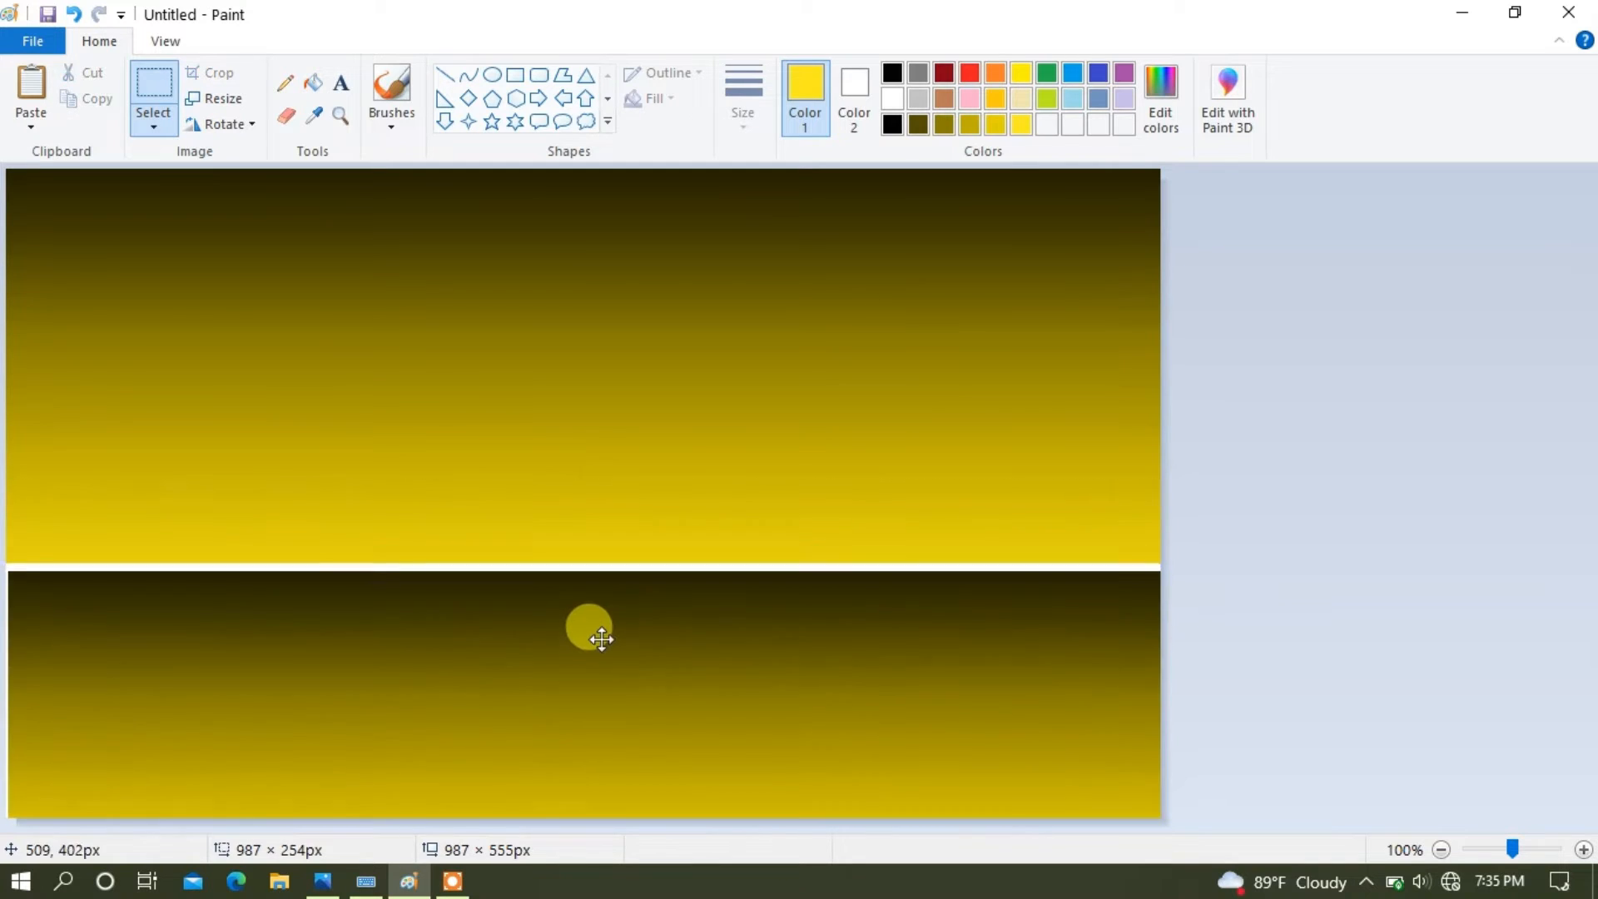
click(1404, 450)
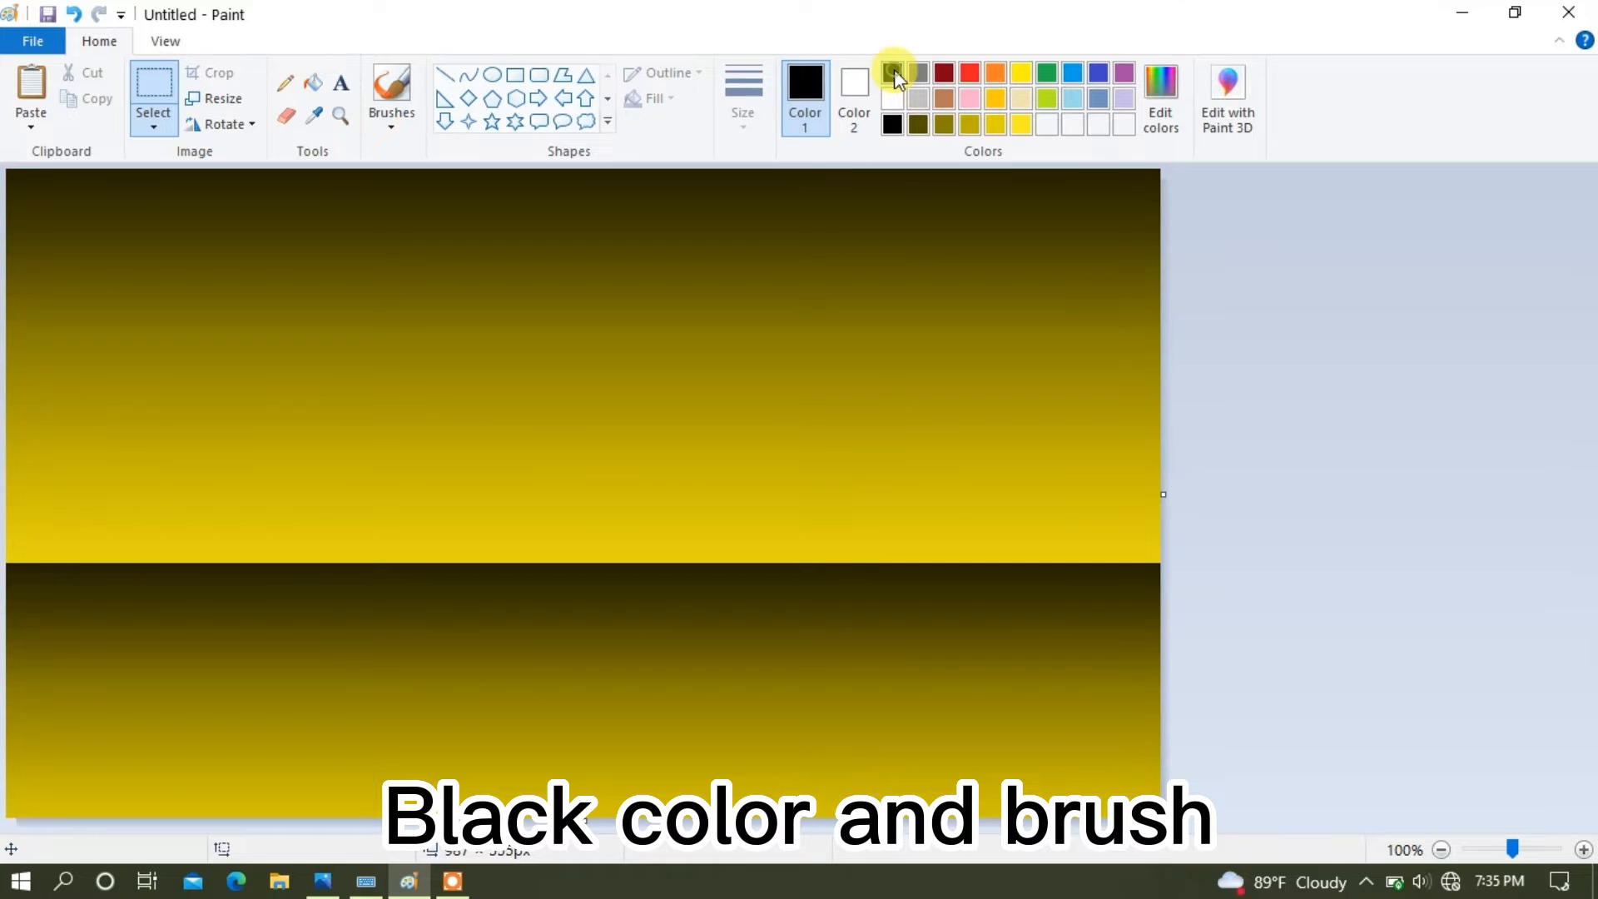
Step: Paint a thick, wavy black brush line across the full width of the upper gradient, just above the horizon
click(390, 92)
click(393, 128)
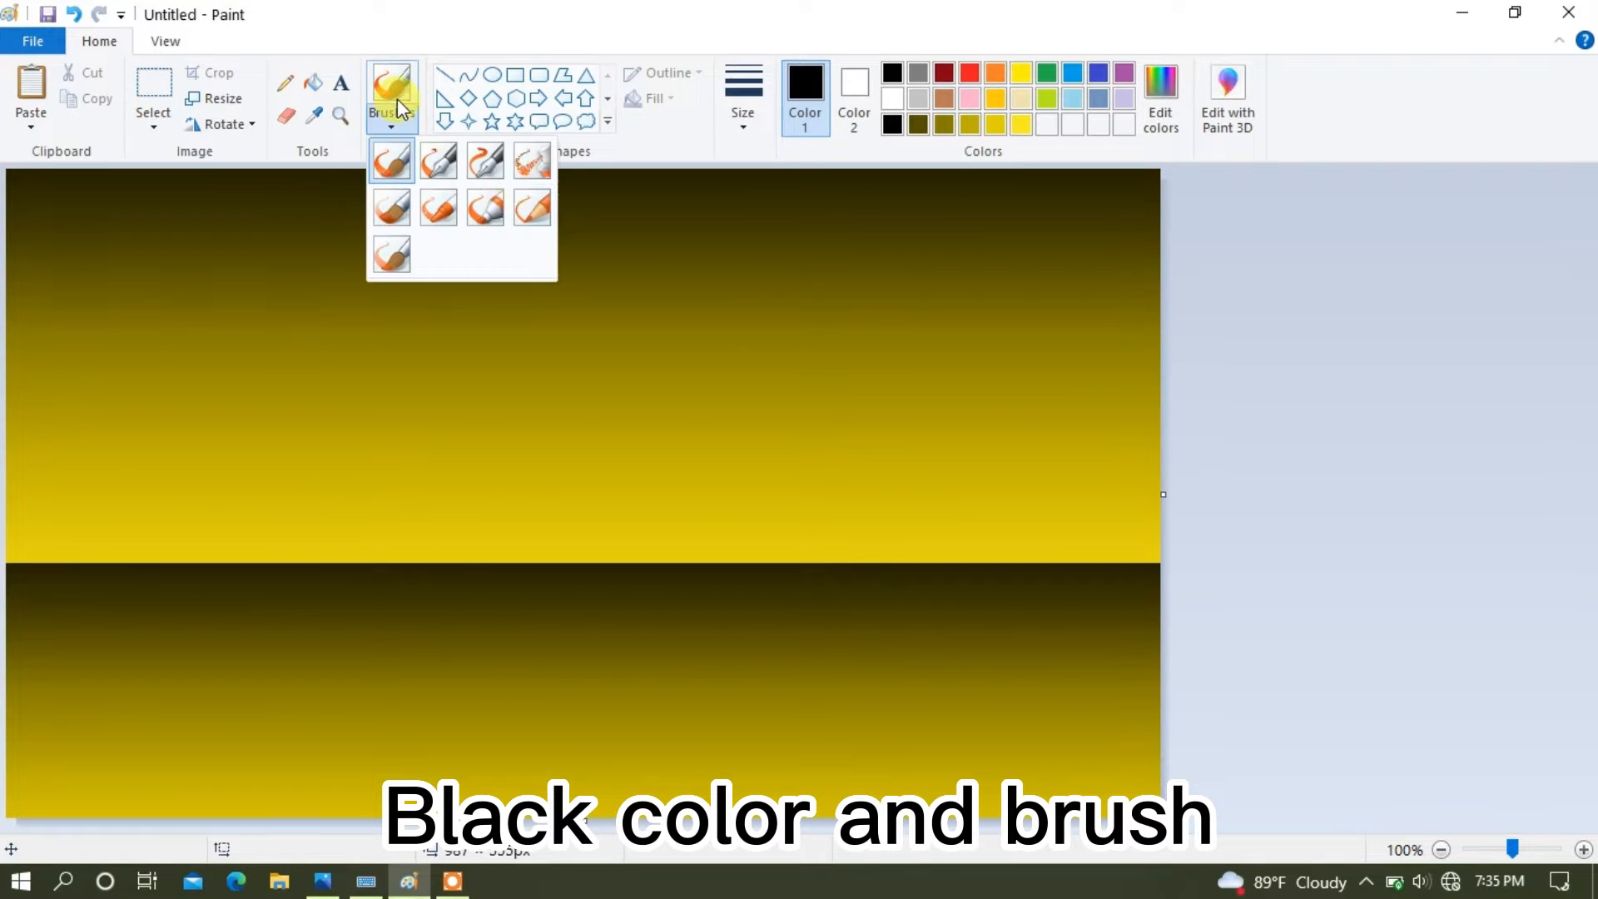
click(397, 98)
click(743, 108)
click(751, 268)
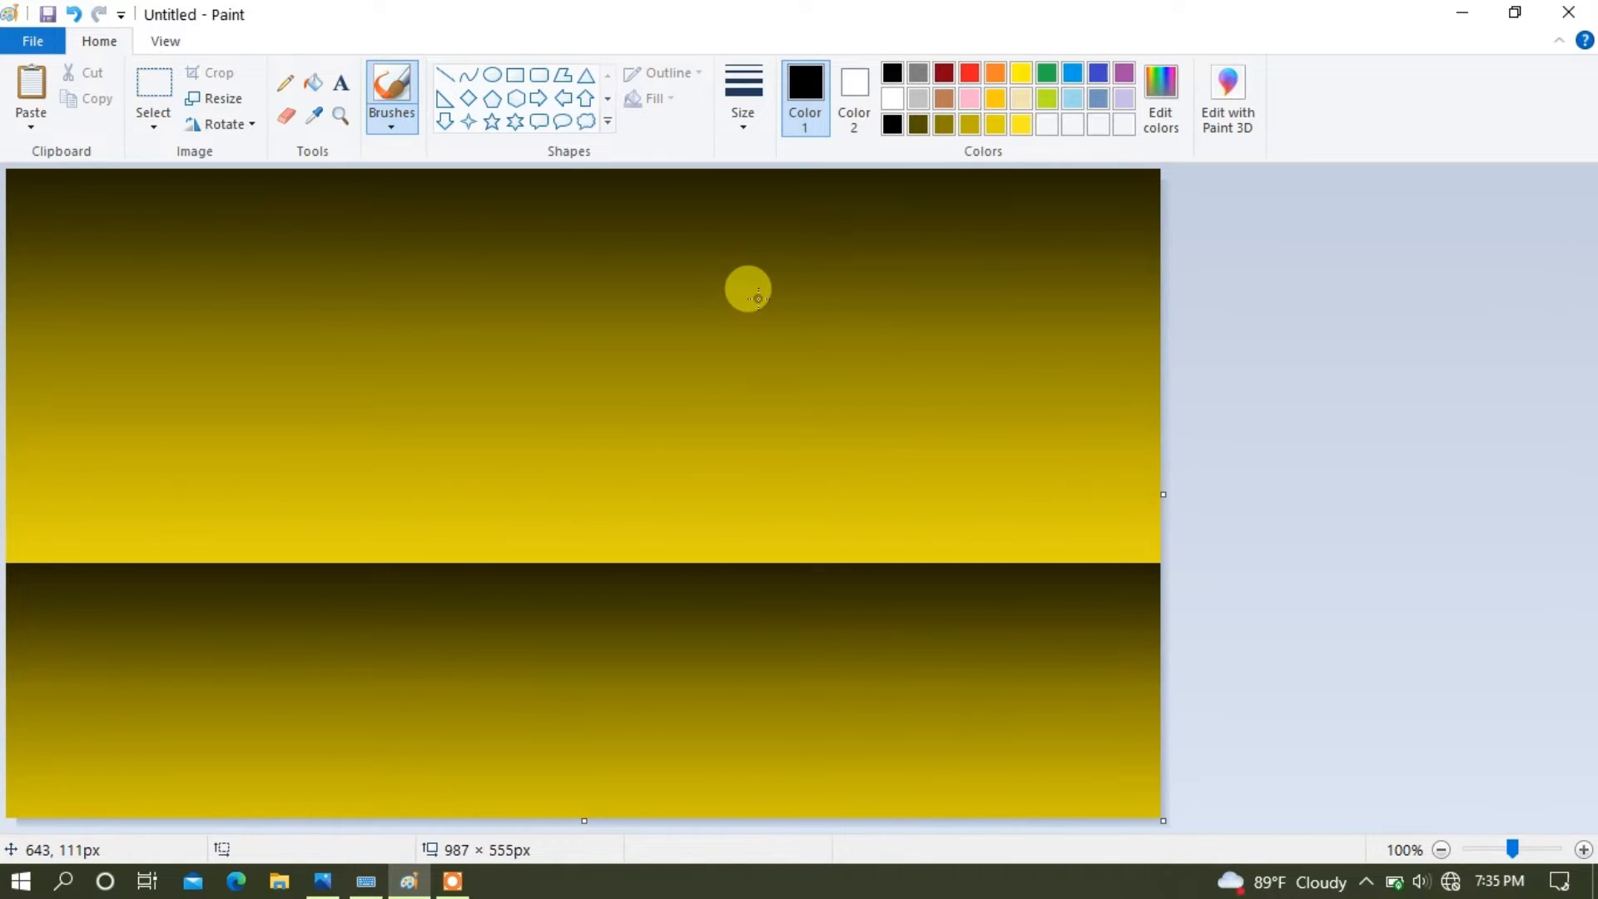
drag(33, 490, 1161, 499)
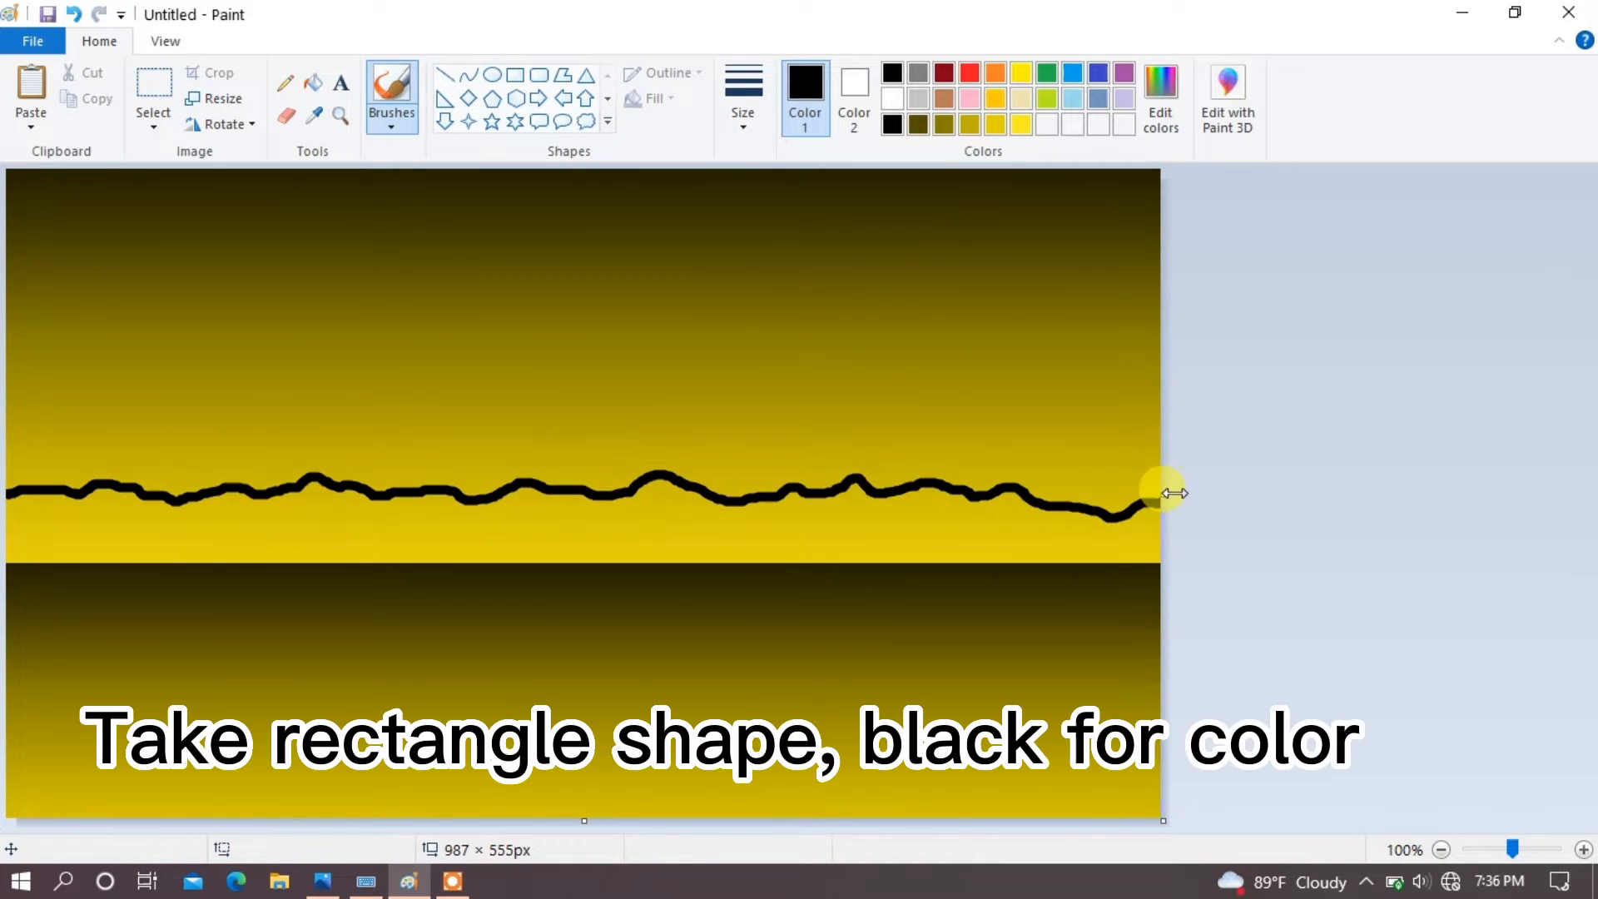
Step: Draw a solid black rectangle about 996 × 45 px between the wavy line and the horizon, and brush the remaining gaps black
click(515, 75)
click(857, 90)
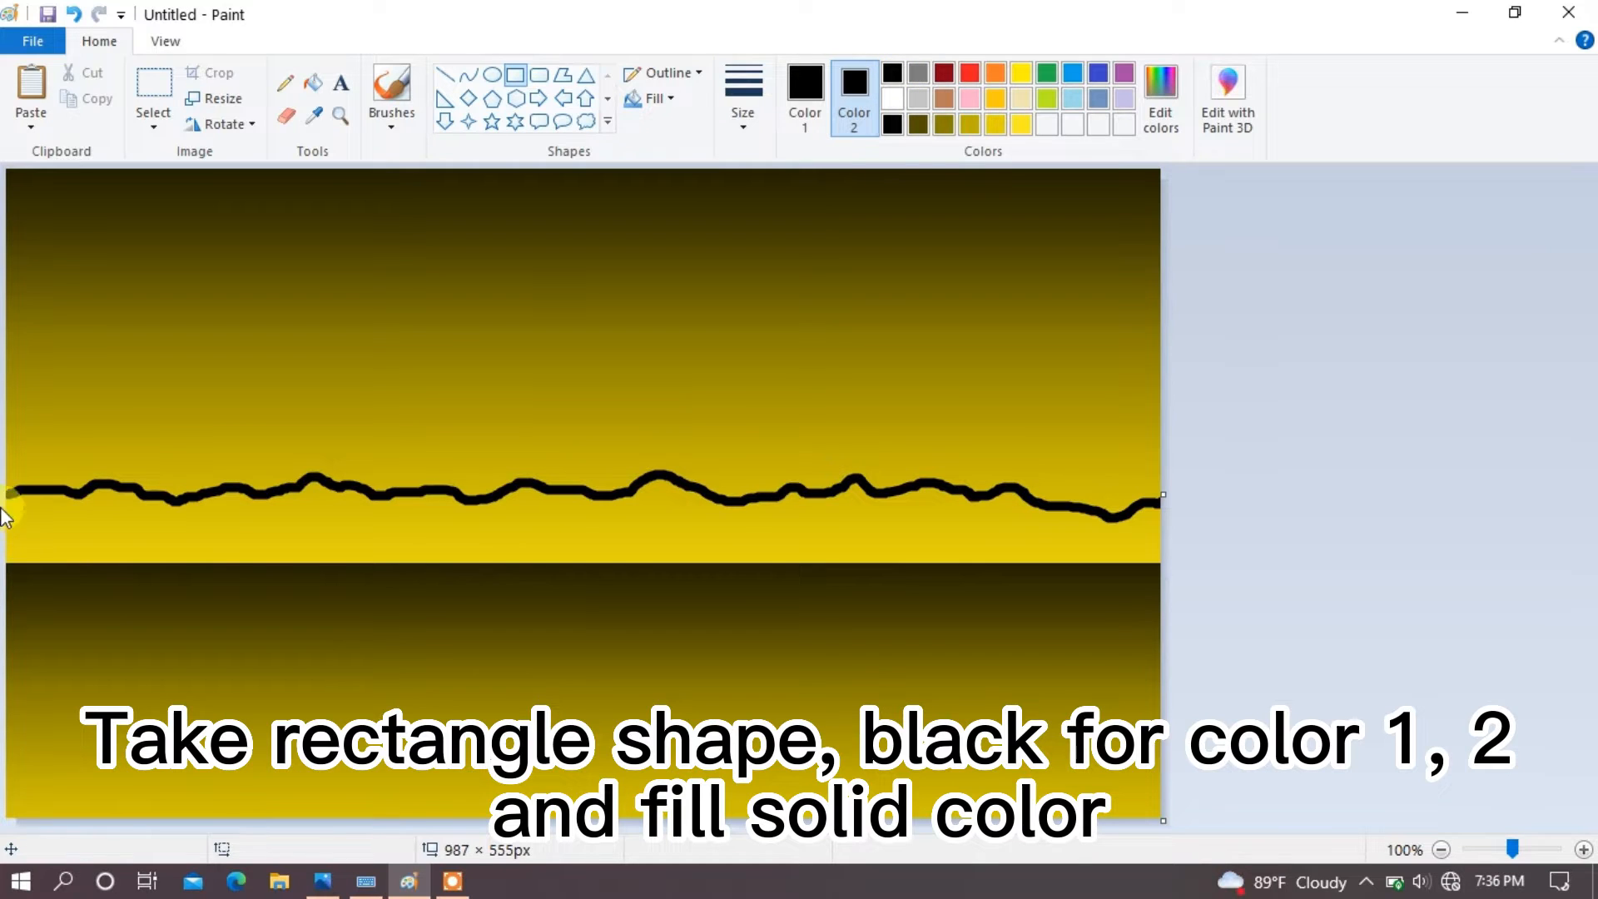
drag(8, 508, 1172, 561)
click(741, 87)
click(653, 97)
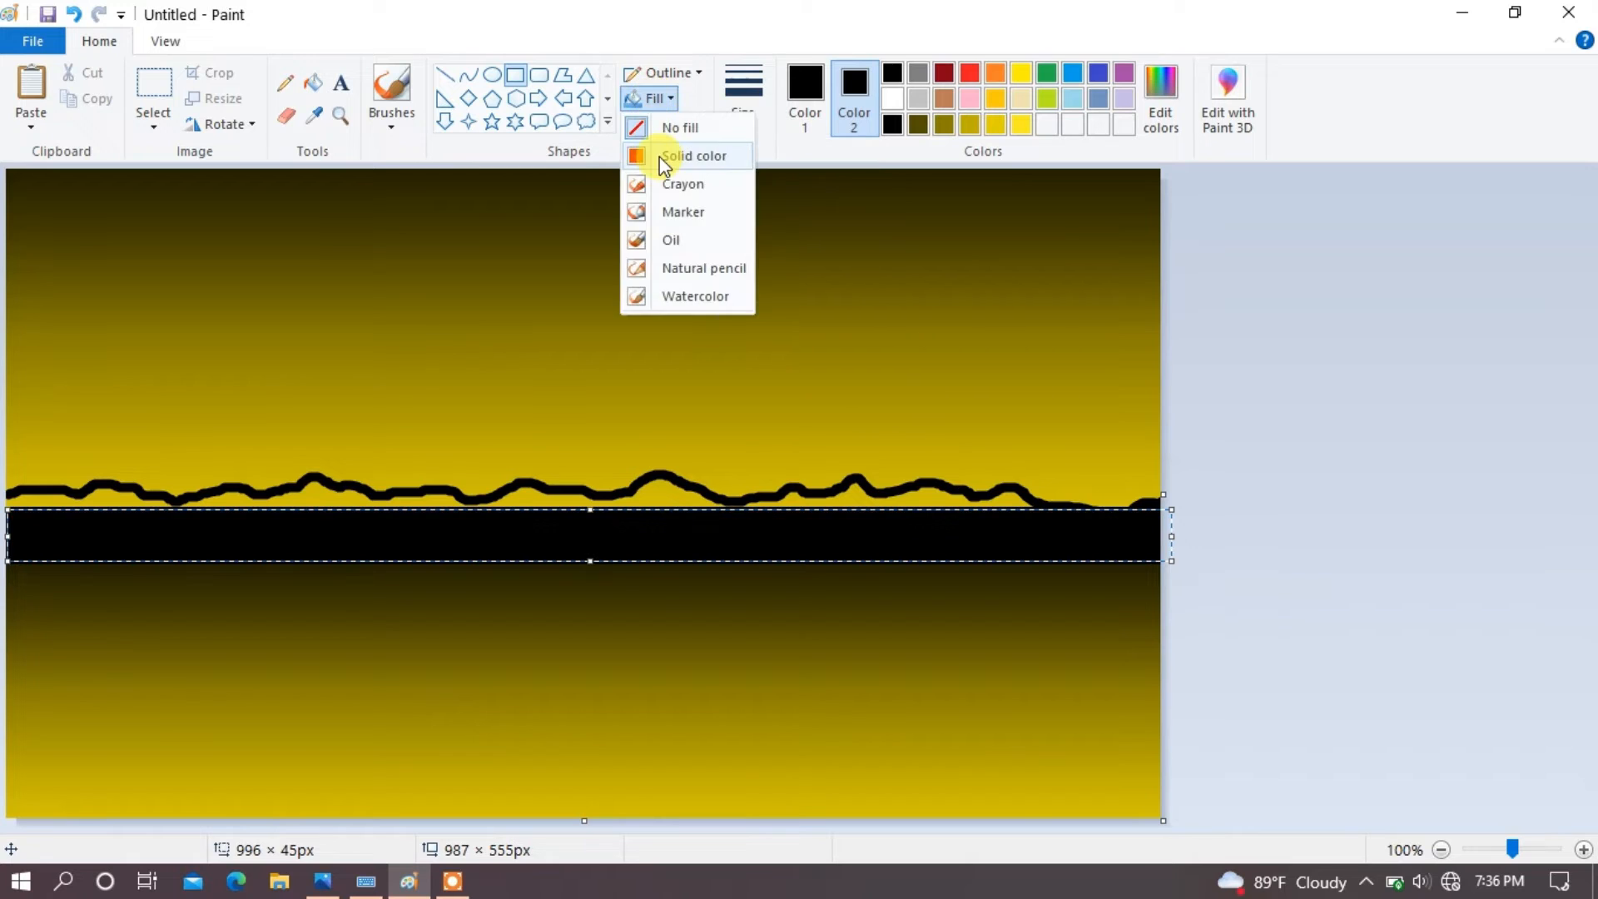
click(659, 156)
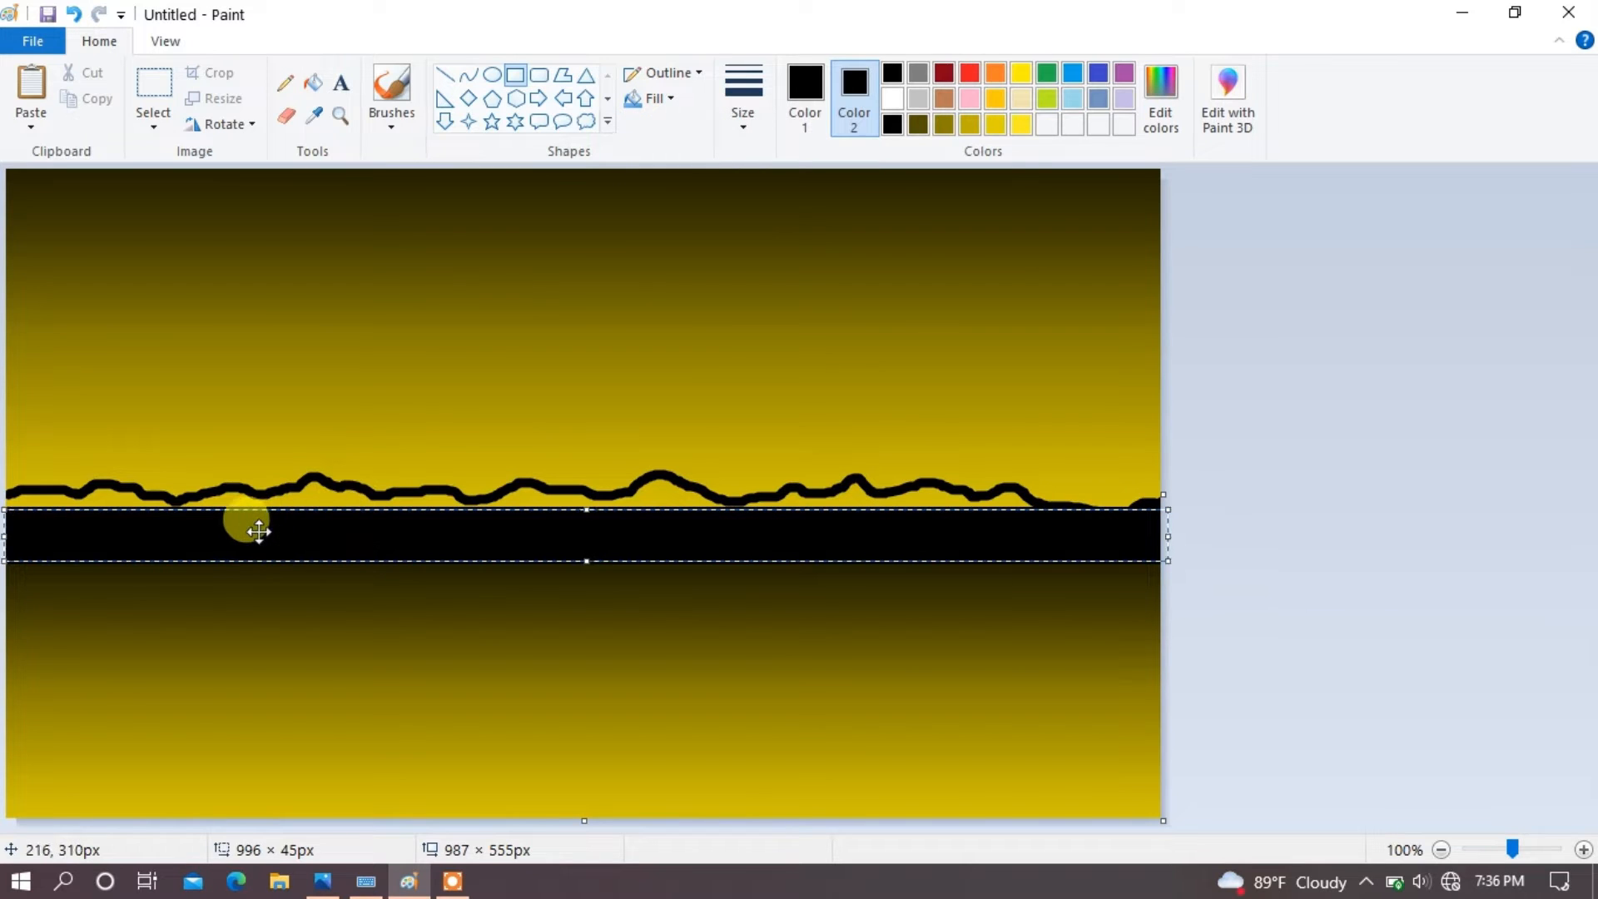
click(340, 345)
click(392, 89)
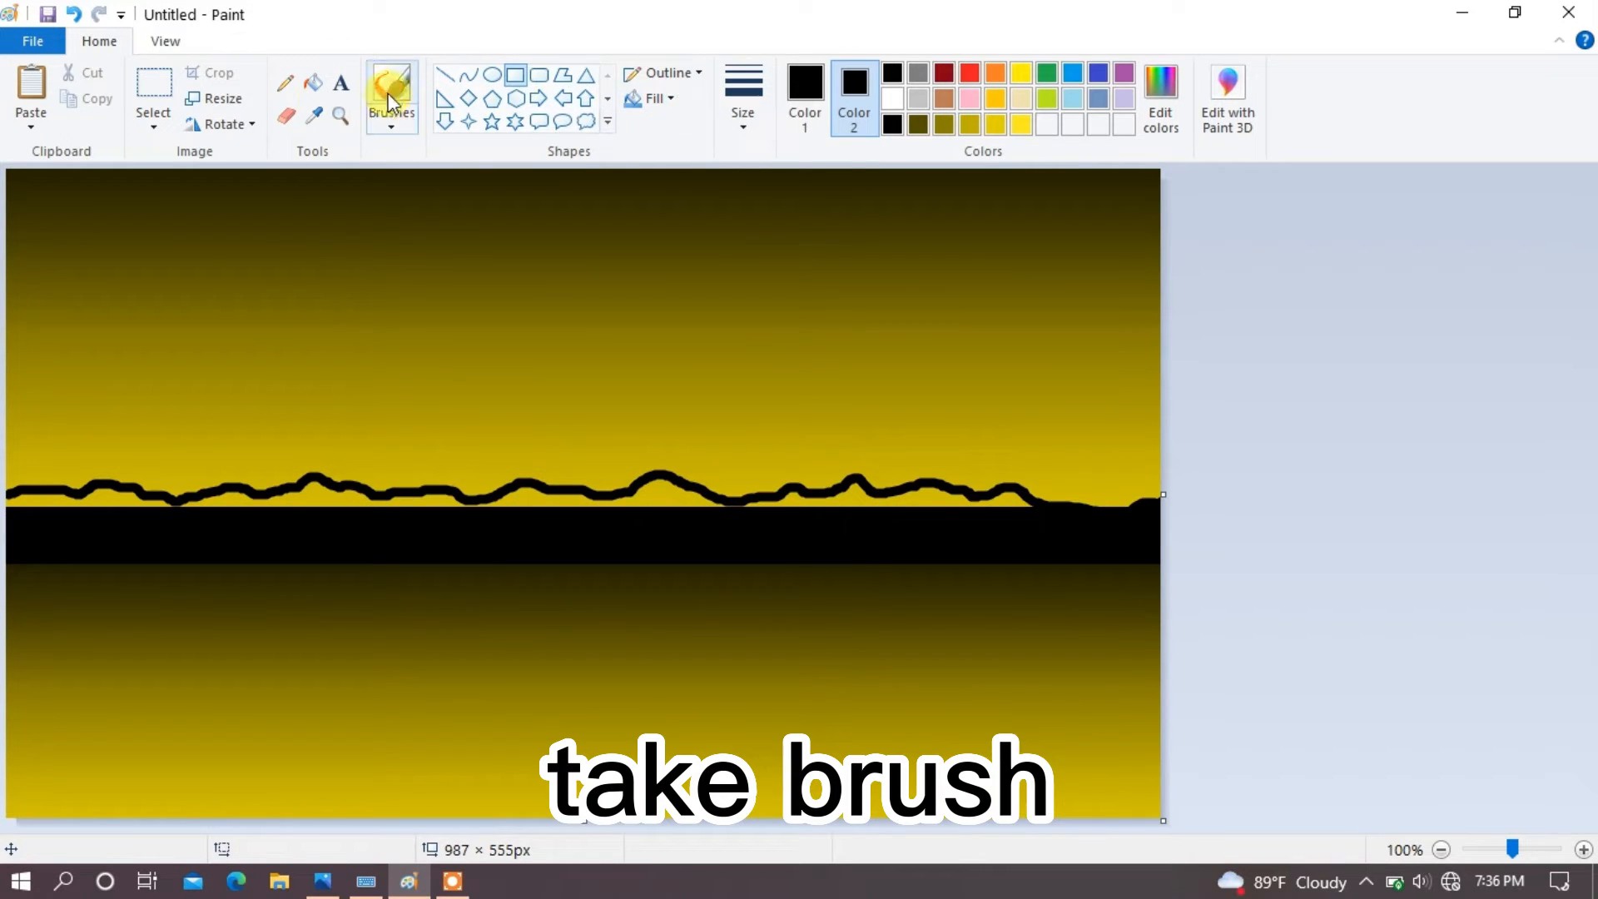
mouse_move(89, 499)
mouse_down()
mouse_move(312, 473)
mouse_move(496, 491)
mouse_move(633, 470)
mouse_move(829, 493)
mouse_move(933, 477)
mouse_up()
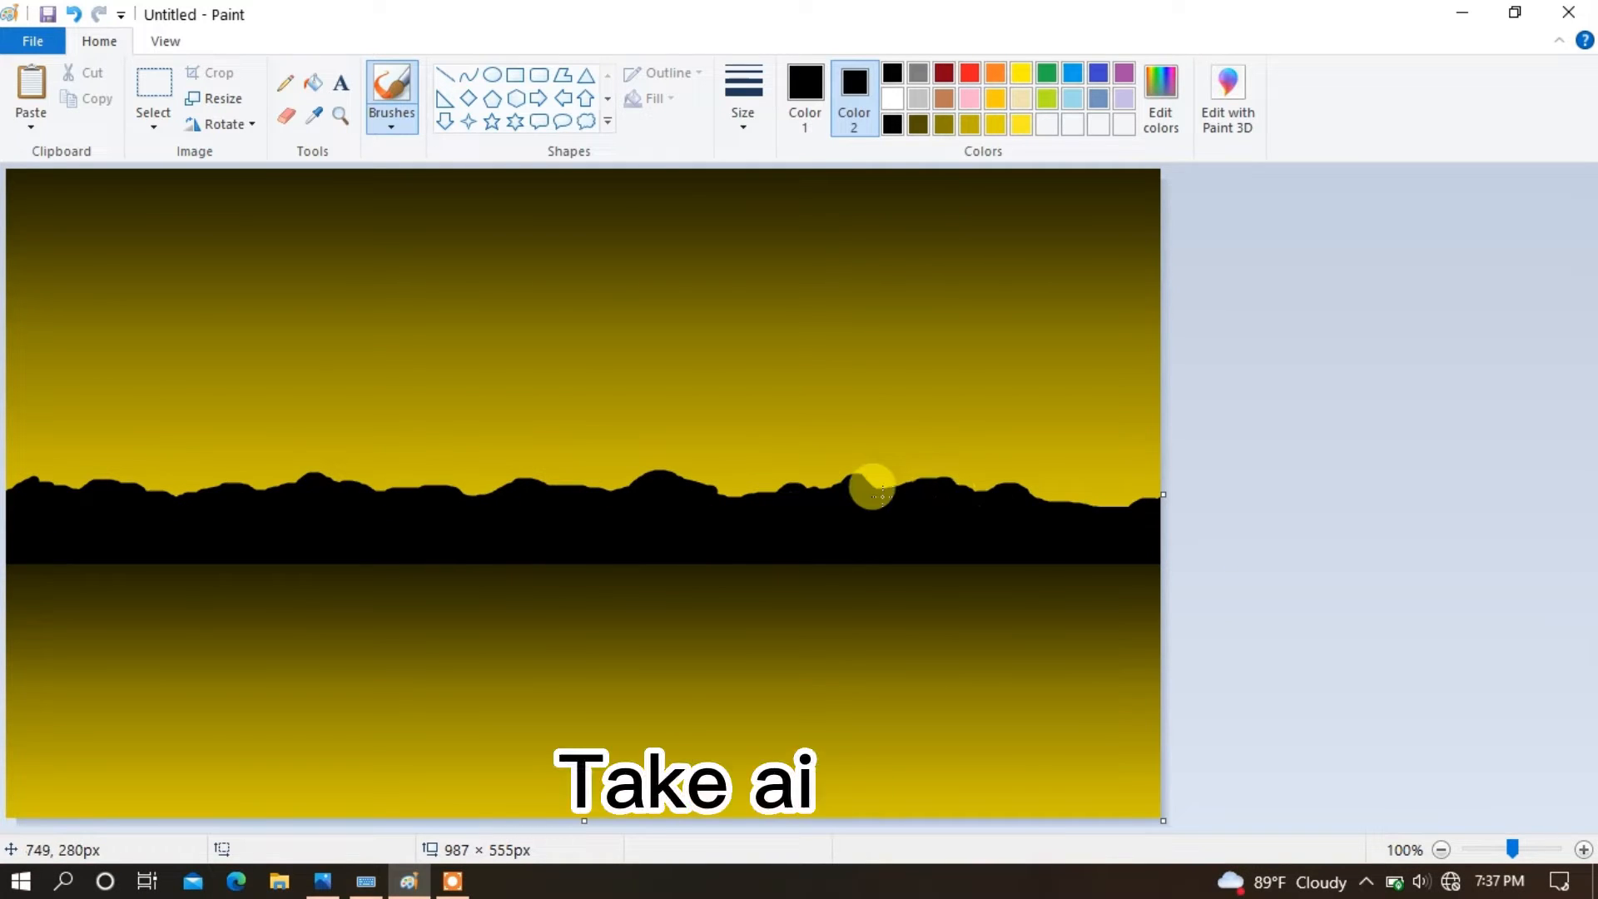
Step: Spray black treetops along the upper edge of the silhouette using the Airbrush at its largest size
click(394, 119)
click(532, 161)
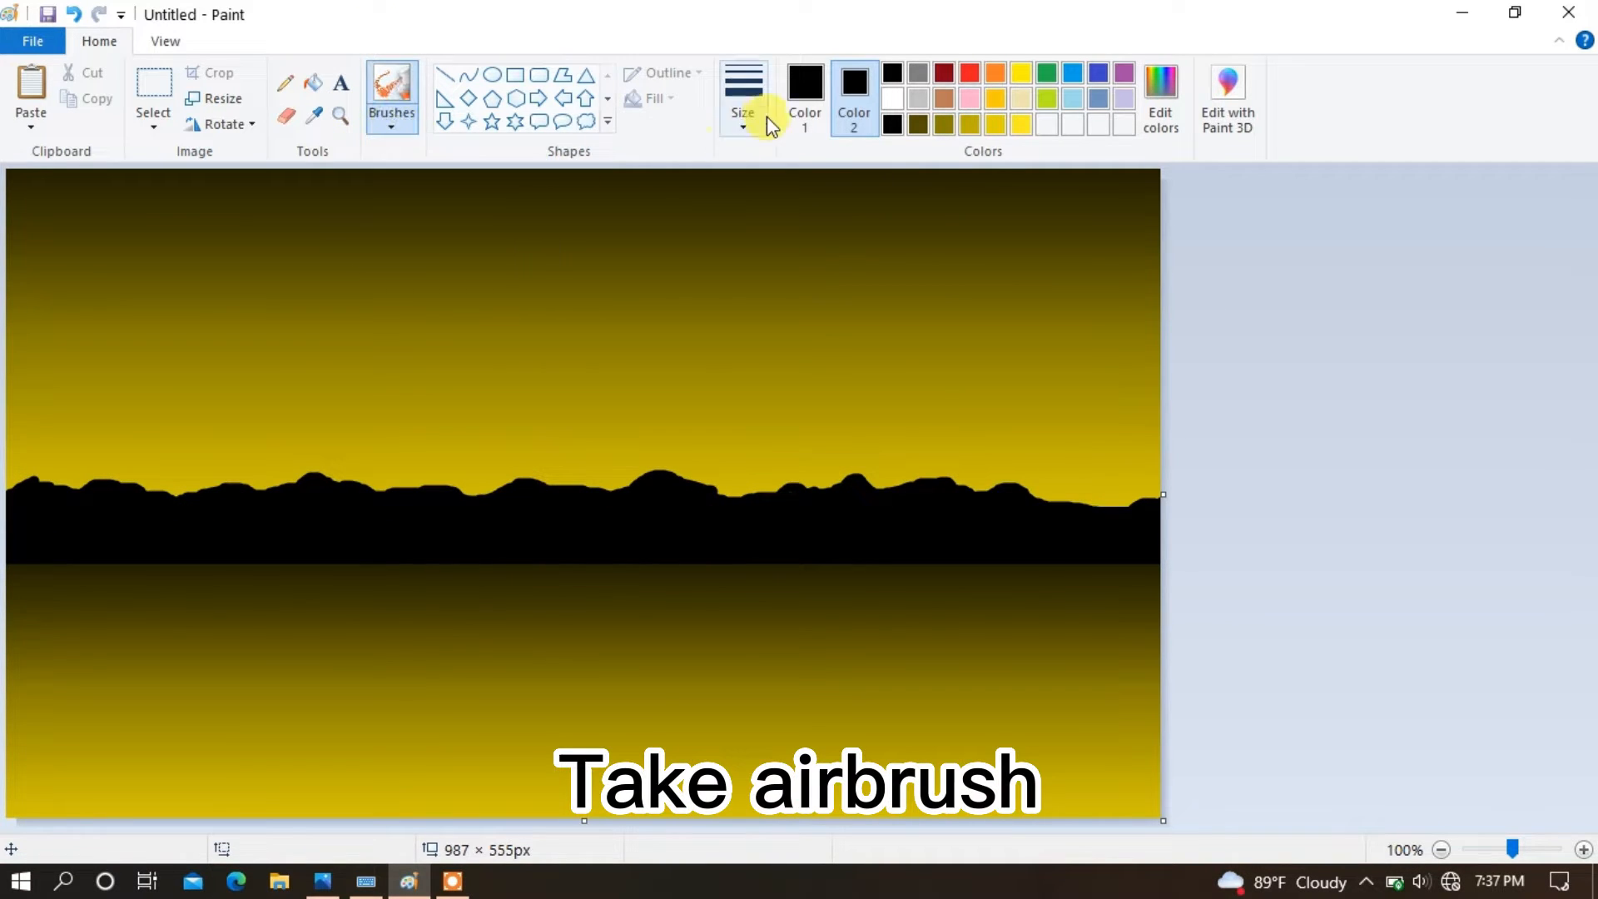
click(762, 117)
click(779, 300)
mouse_move(120, 502)
mouse_down()
mouse_move(411, 477)
mouse_move(428, 463)
mouse_move(176, 486)
mouse_move(312, 460)
mouse_move(743, 482)
mouse_move(796, 458)
mouse_move(913, 465)
mouse_move(930, 448)
mouse_move(1121, 501)
mouse_move(827, 474)
mouse_move(1075, 489)
mouse_move(614, 486)
mouse_up()
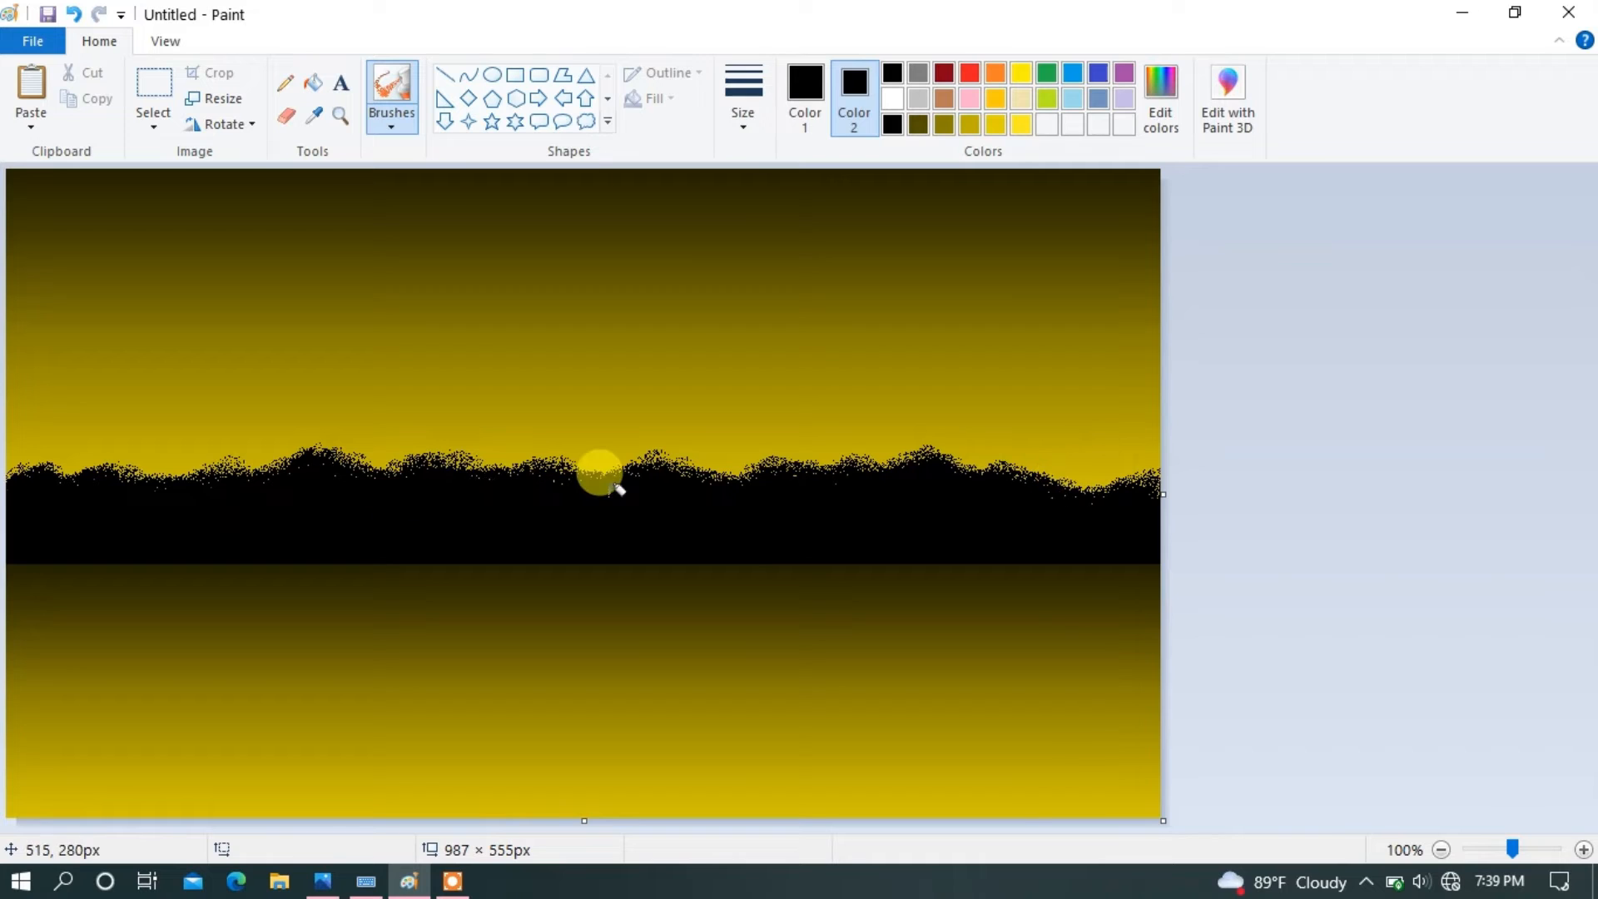
Step: Enlarge the regular black brush and paint jagged riverbanks on both sides of the lower gradient, leaving a central water channel
click(404, 123)
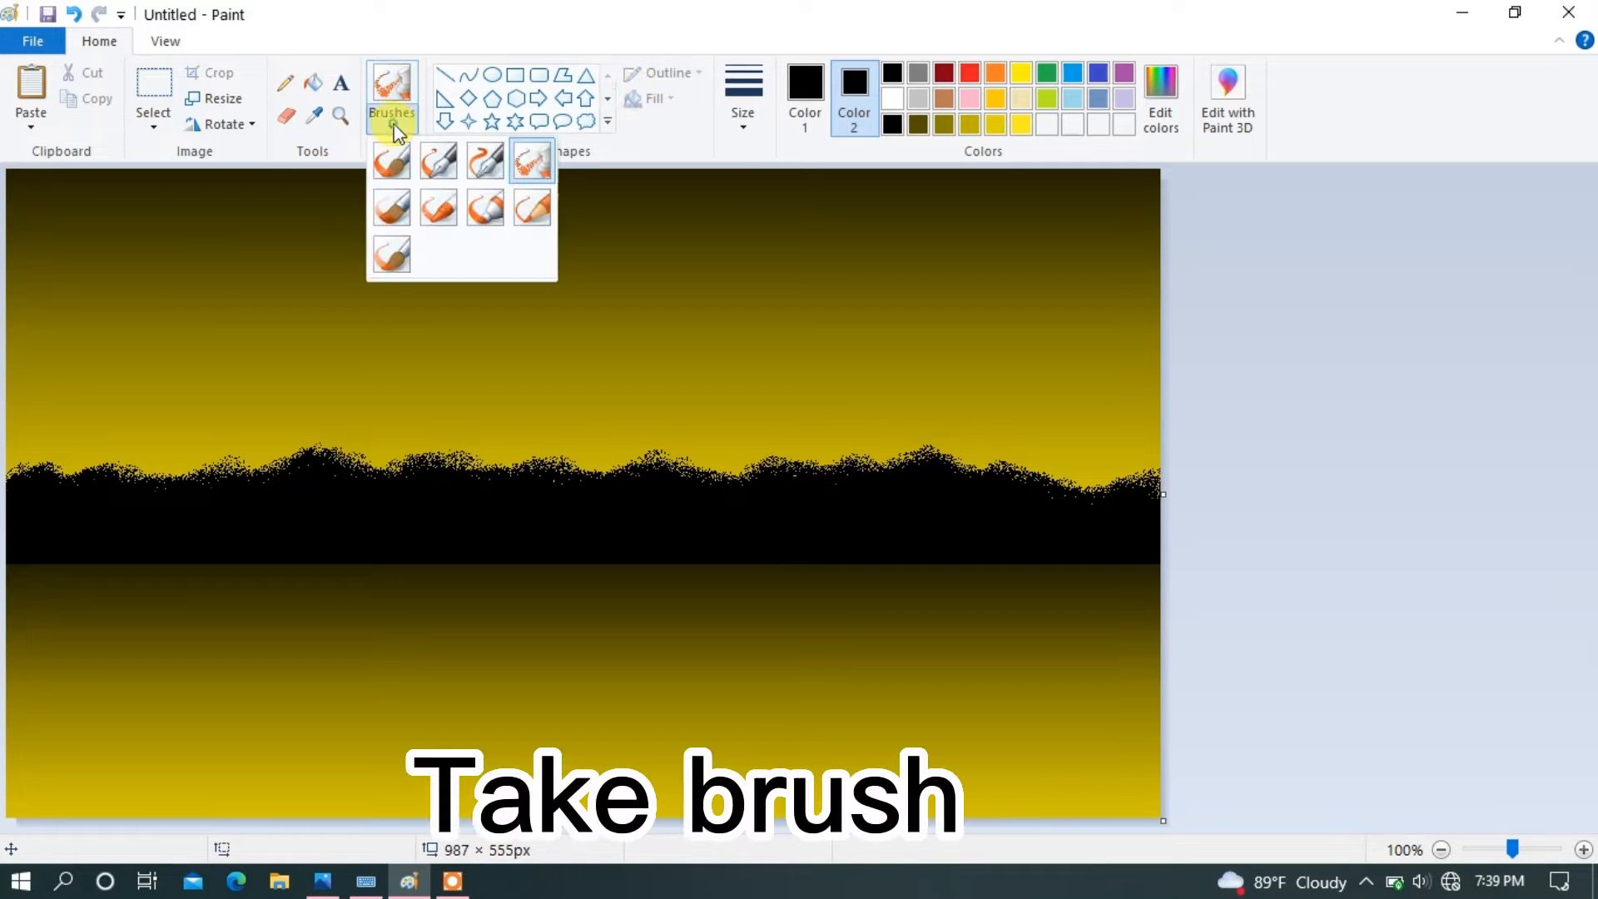
click(393, 158)
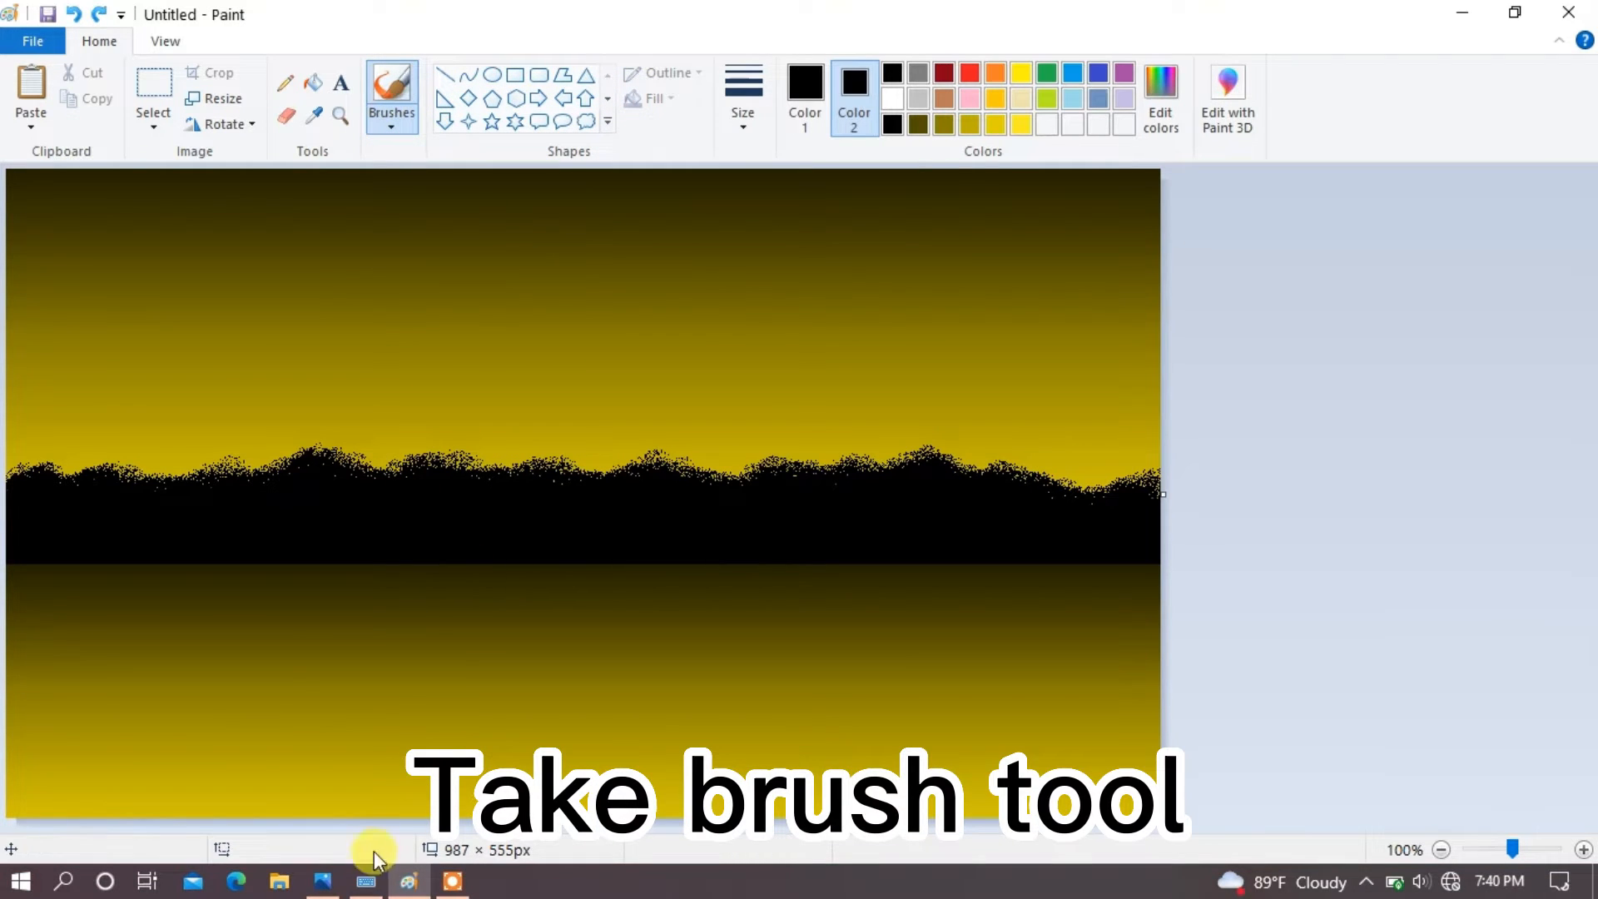
click(366, 880)
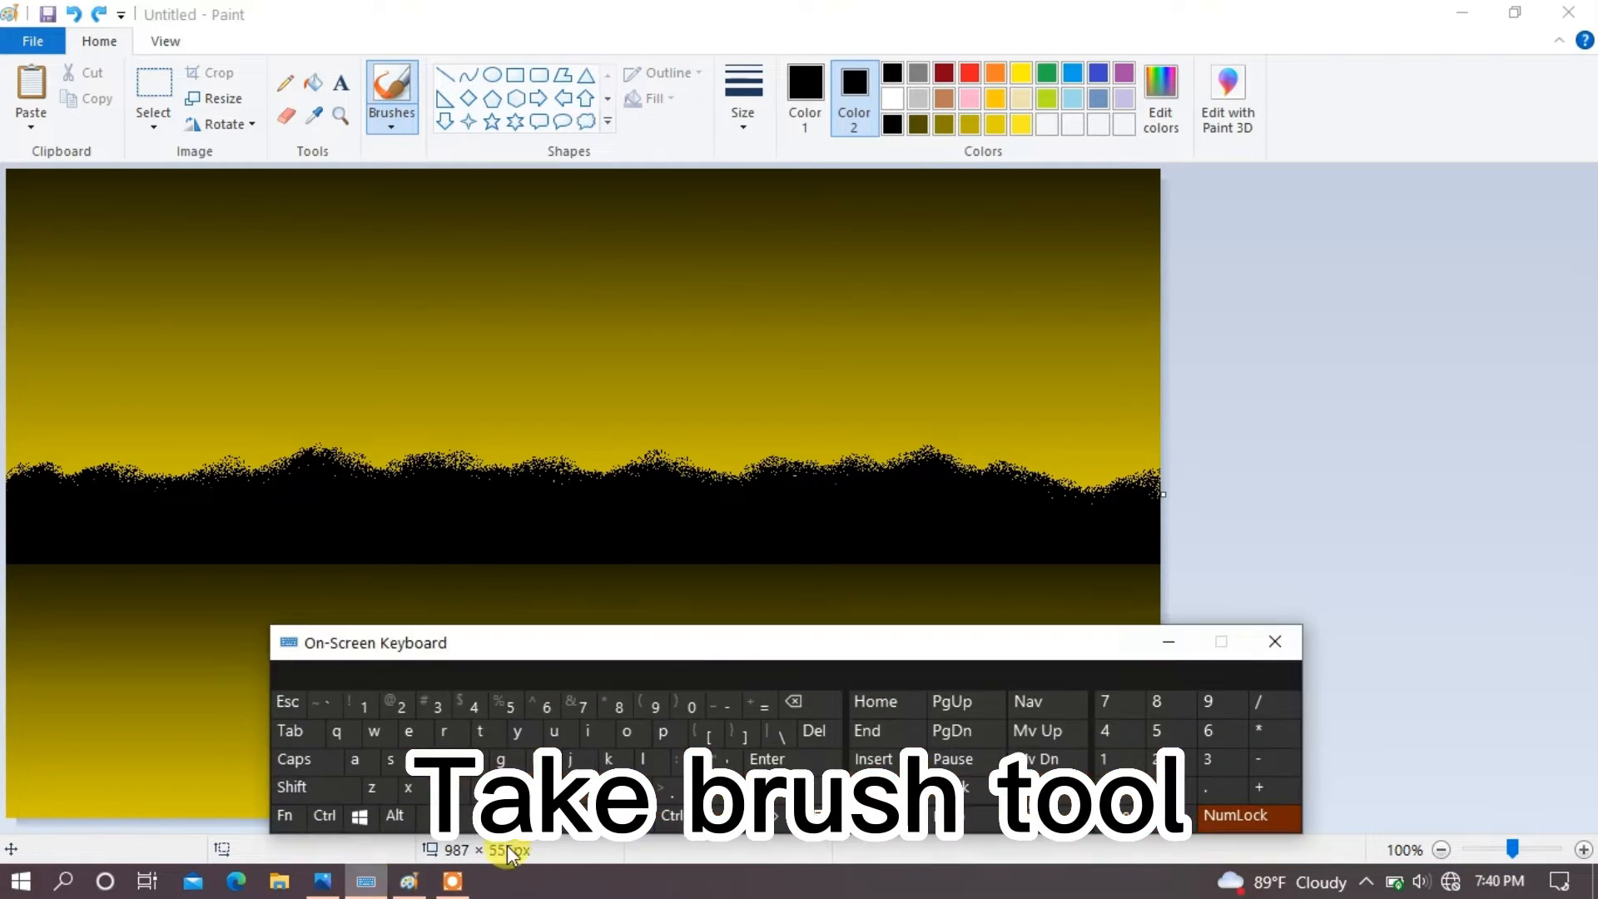
ctrl+click(1262, 785)
click(1170, 641)
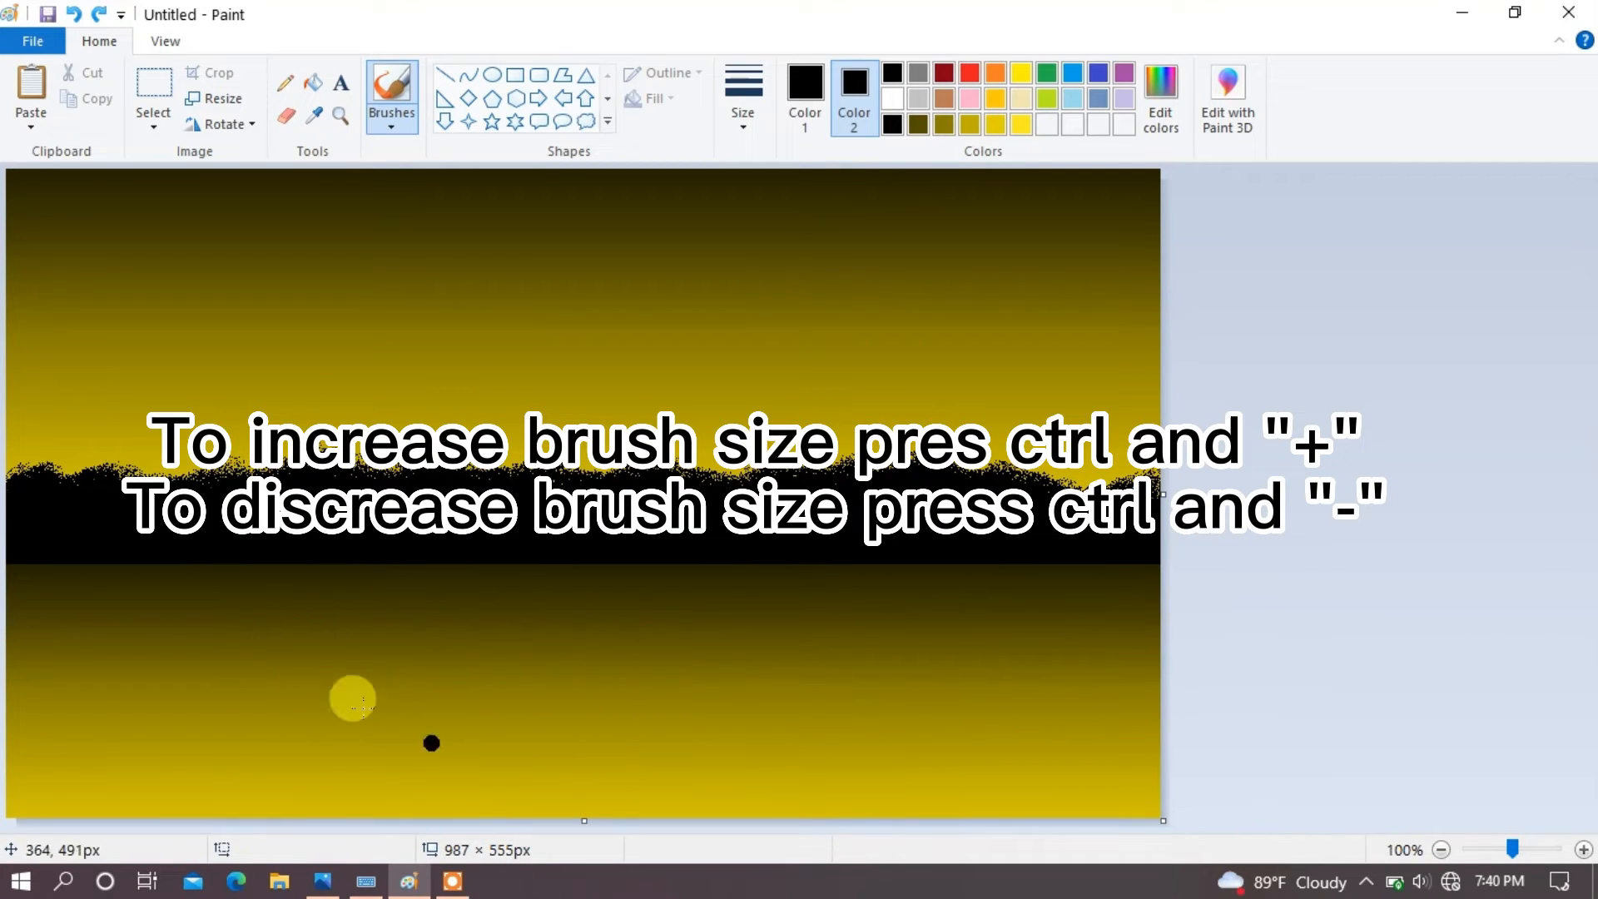
mouse_move(350, 696)
mouse_down()
mouse_move(313, 699)
mouse_move(42, 596)
mouse_move(19, 759)
mouse_move(467, 717)
mouse_move(158, 583)
mouse_up()
mouse_move(1135, 552)
mouse_down()
mouse_move(963, 774)
mouse_move(847, 645)
mouse_move(1099, 699)
mouse_move(977, 764)
mouse_up()
Step: Refine the edges of both riverbanks with pointed black strokes using the thickest preset brush size
click(743, 117)
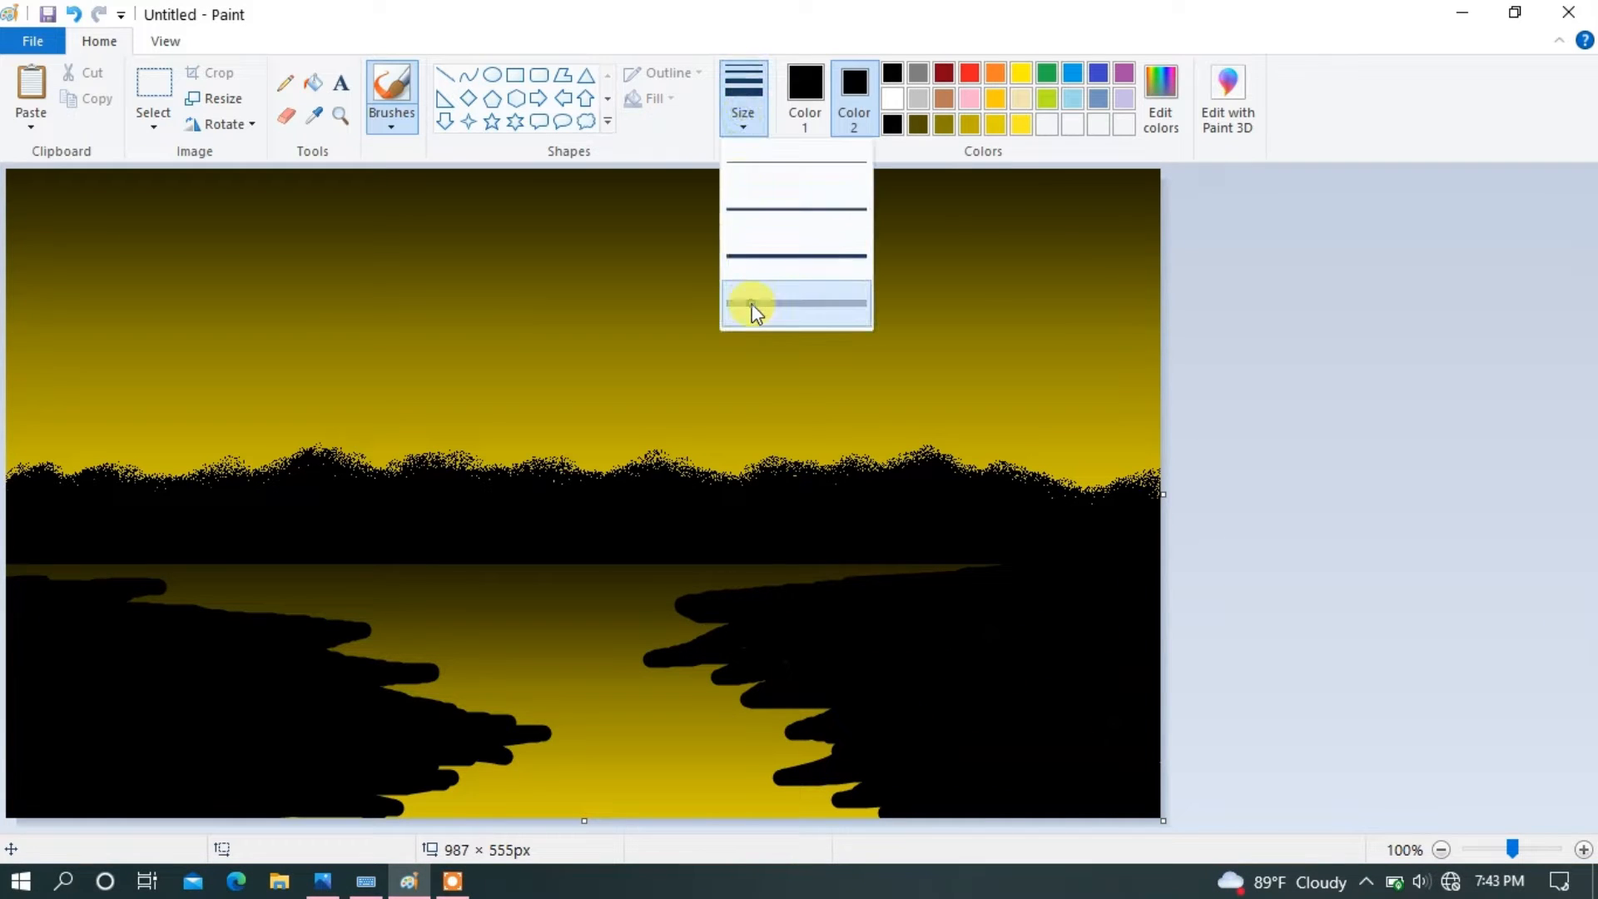
click(752, 303)
mouse_move(103, 586)
mouse_down()
mouse_move(400, 658)
mouse_move(302, 654)
mouse_move(513, 723)
mouse_move(421, 792)
mouse_up()
mouse_move(632, 612)
mouse_down()
mouse_move(710, 674)
mouse_move(783, 726)
mouse_move(772, 781)
mouse_move(866, 806)
mouse_move(741, 600)
mouse_move(1026, 557)
mouse_up()
Step: Mix a very dark gray and draw a line at the thickest preset size across the full canvas along the horizon
click(892, 98)
click(805, 91)
click(1161, 100)
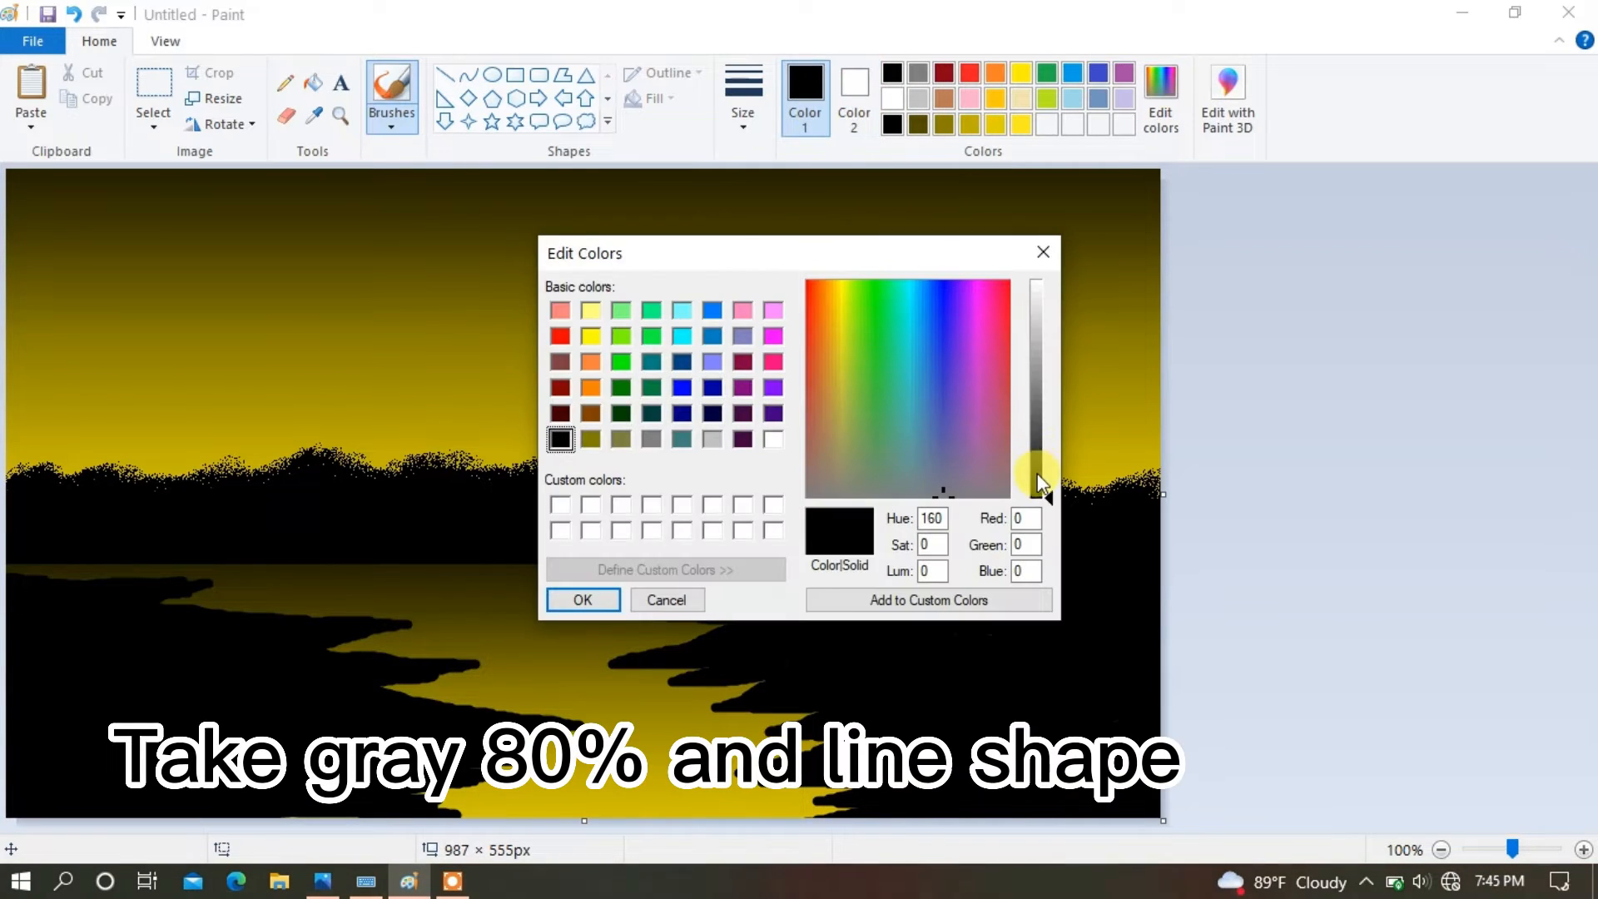
click(1037, 473)
click(578, 599)
click(447, 75)
click(743, 100)
click(742, 292)
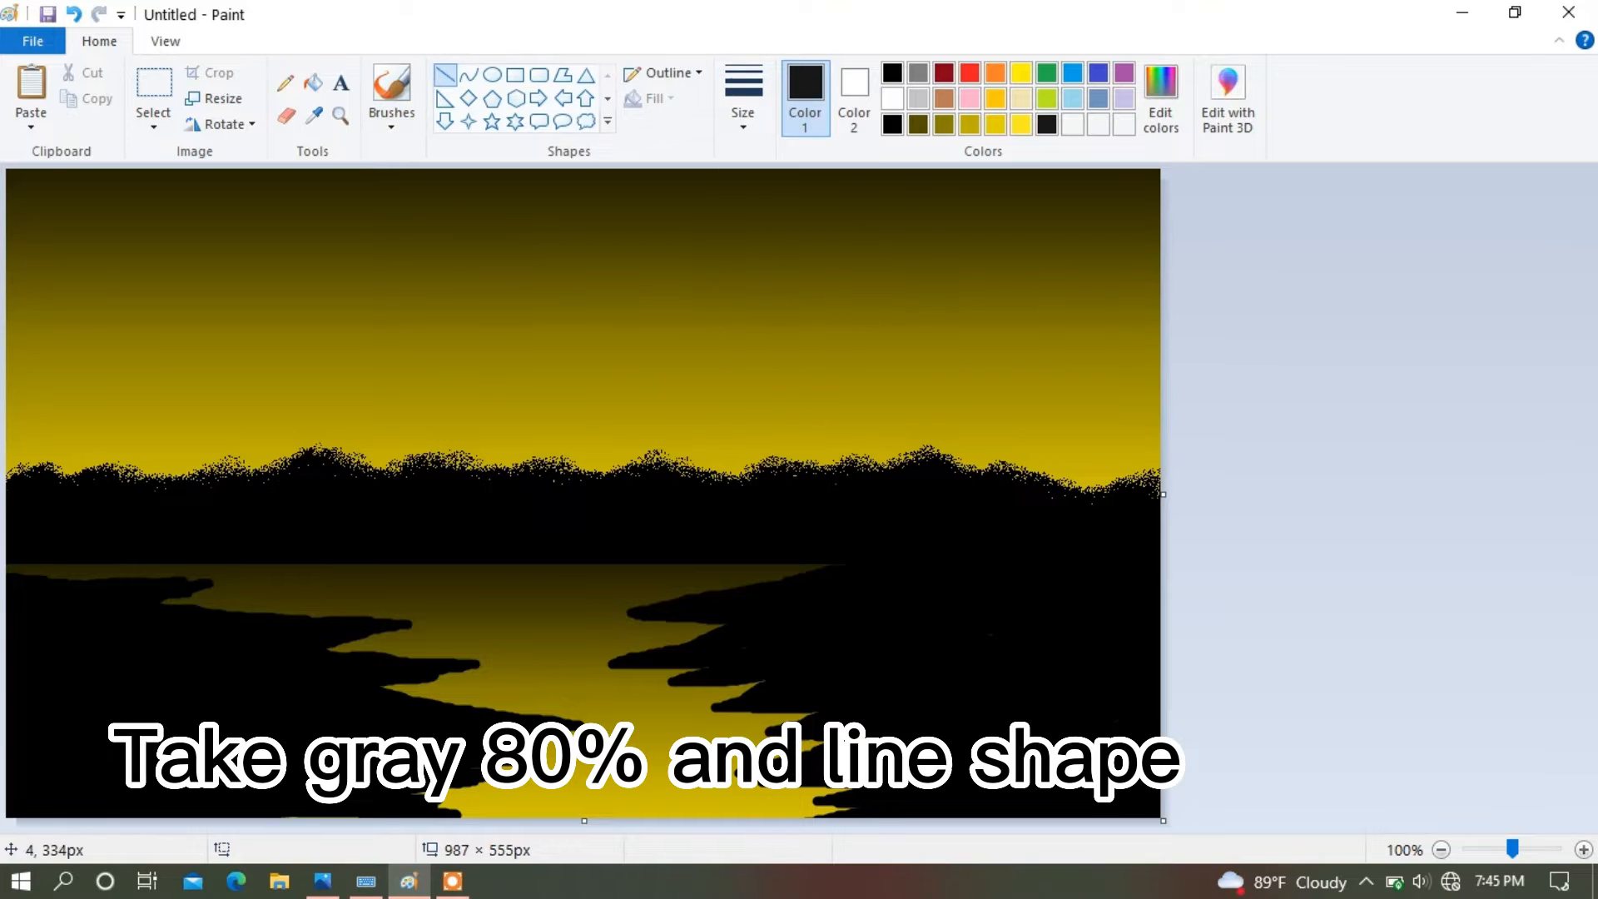
drag(8, 558, 1169, 558)
Step: Fill both riverbanks with the very dark gray
click(313, 82)
click(428, 689)
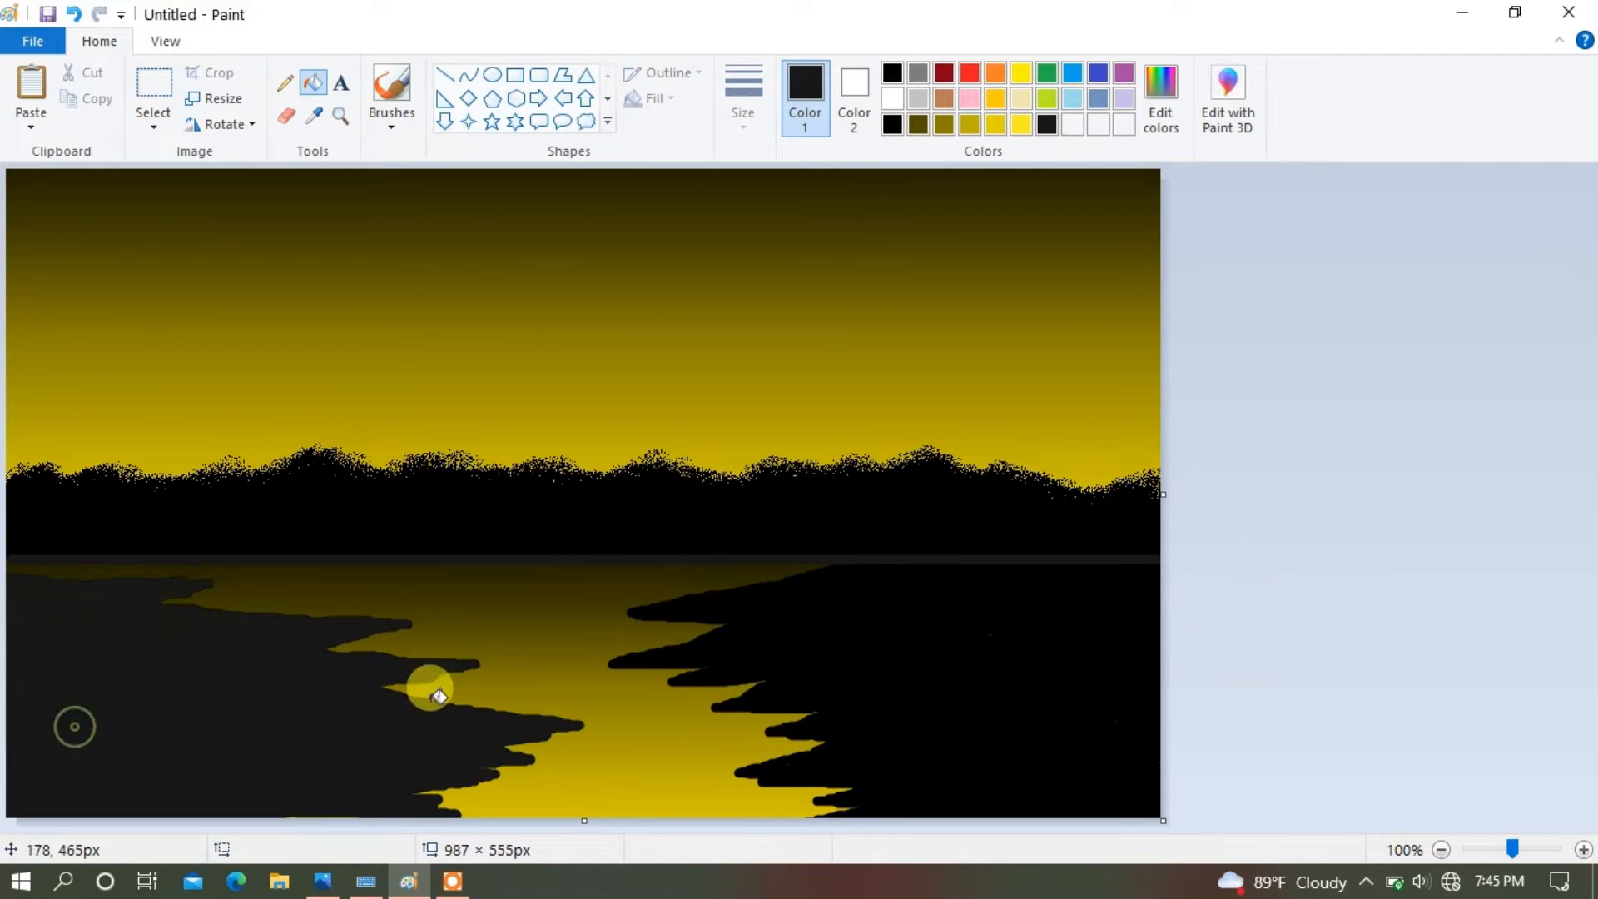
click(833, 666)
Step: Draw a black horizontal line about 1010 × 1 px over the gray horizon line and nudge it slightly upward
click(447, 76)
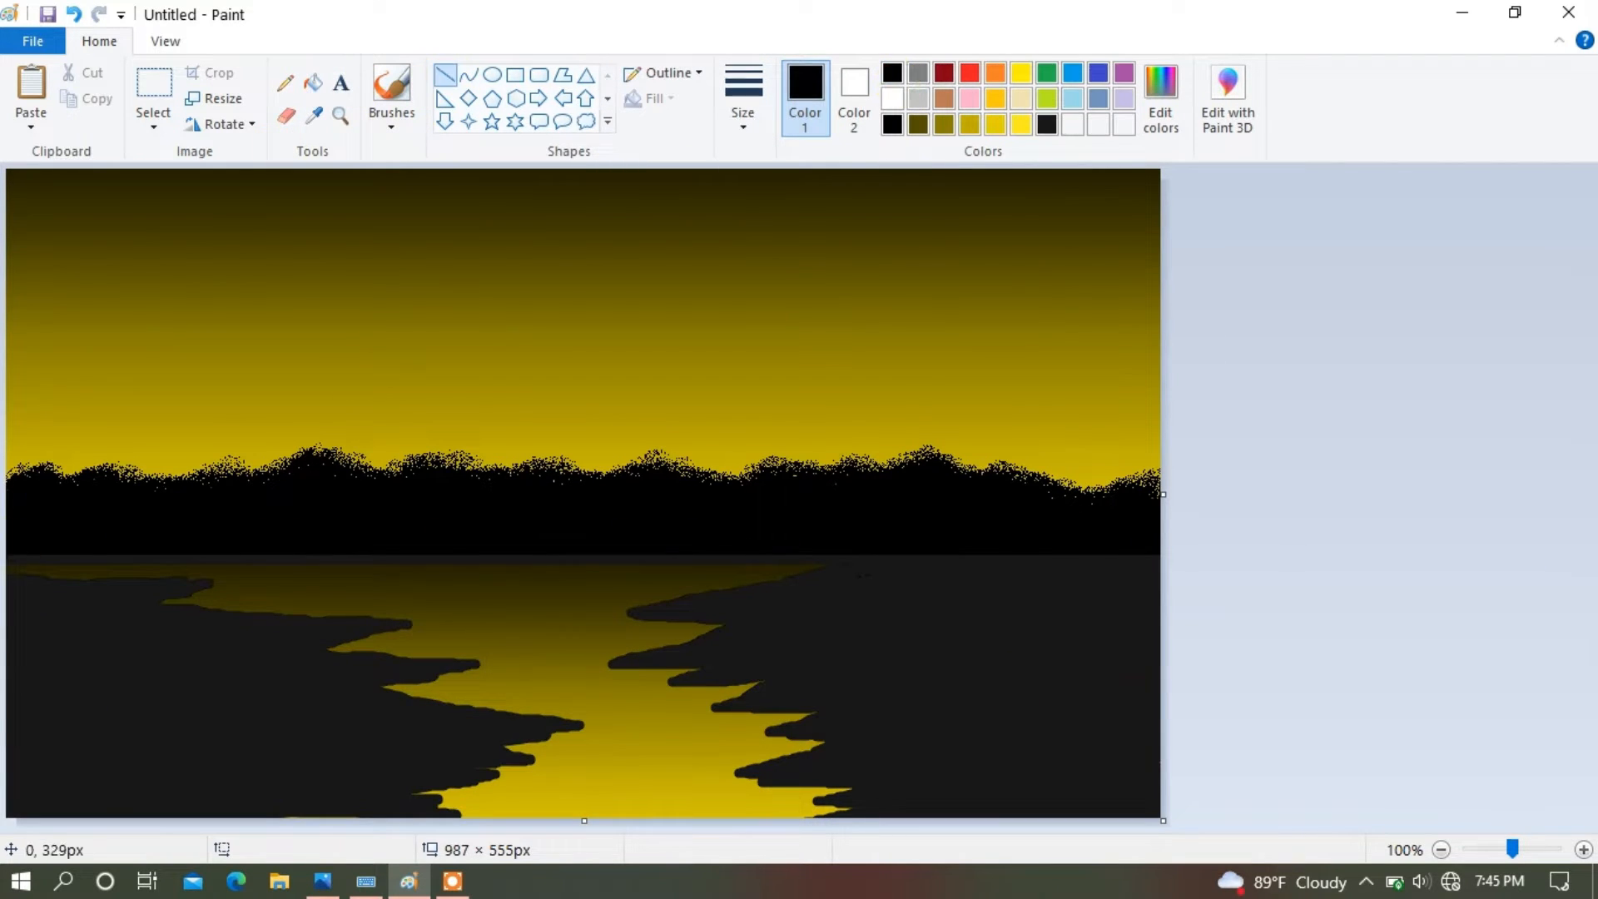
mouse_move(6, 554)
mouse_down()
mouse_move(1177, 542)
mouse_move(1186, 556)
mouse_up()
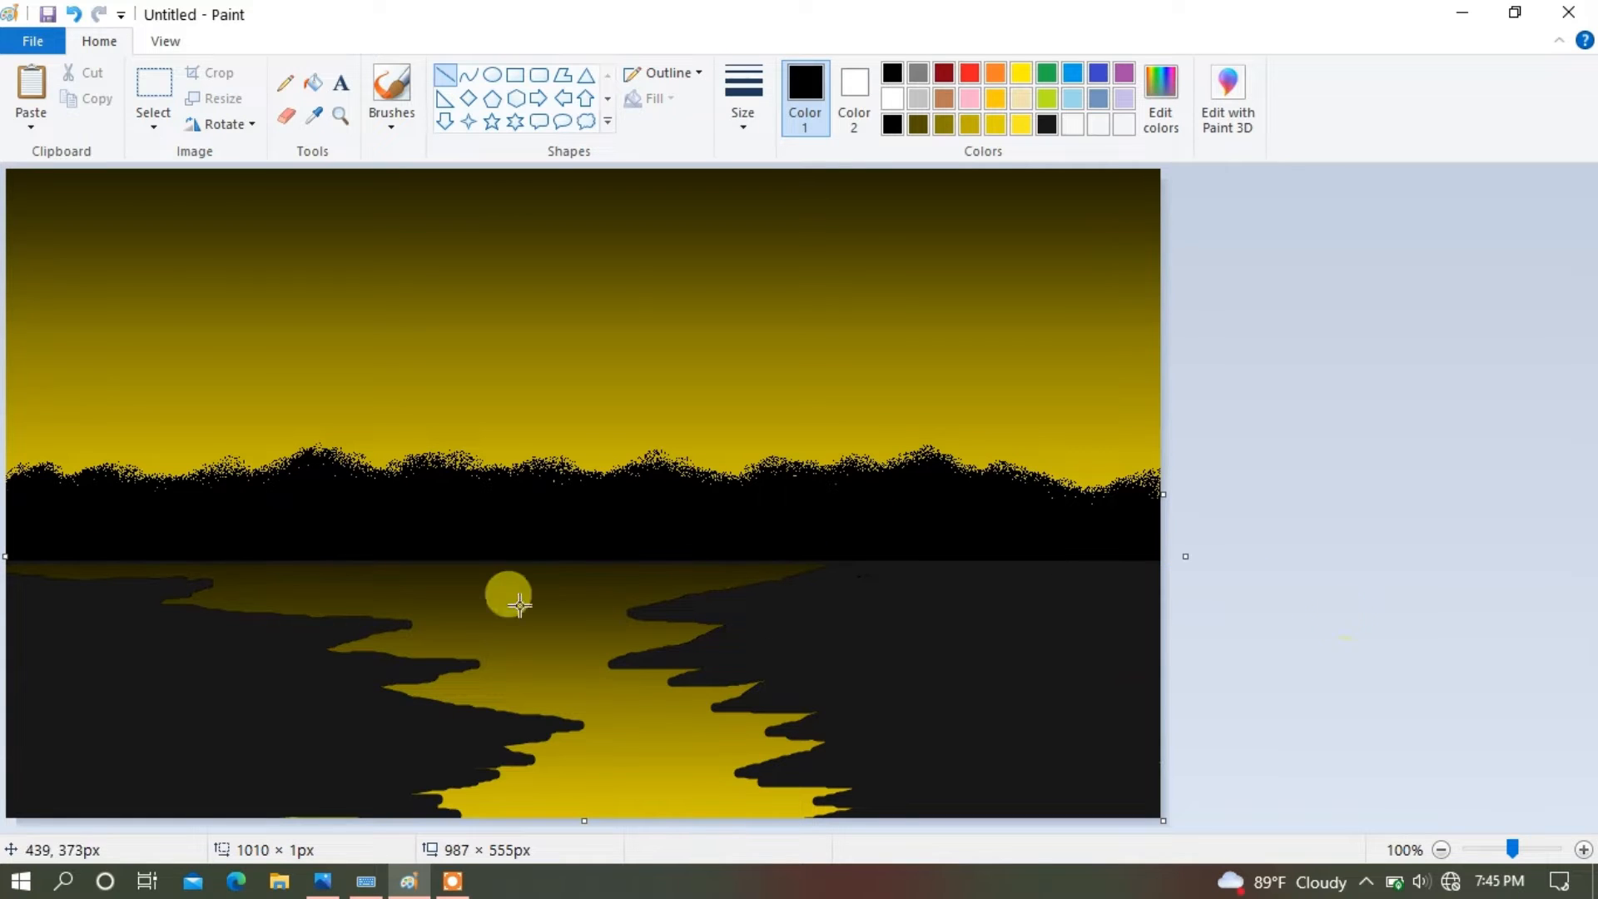
drag(527, 556, 527, 552)
click(1349, 594)
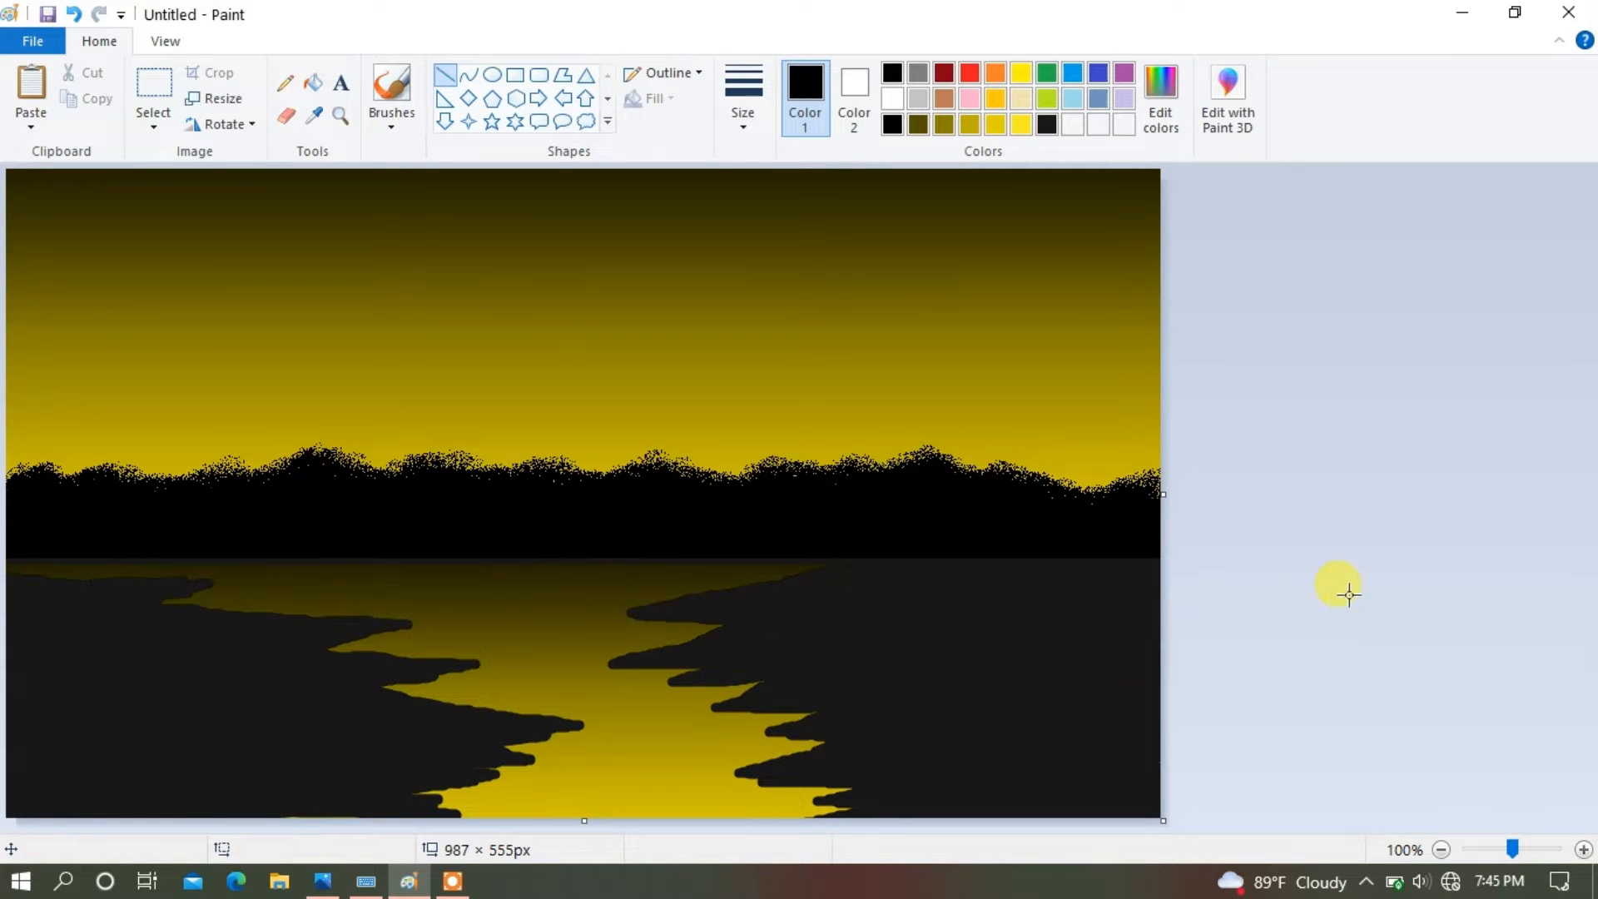
Step: Mix a slightly darker gray from the current one and fill both riverbanks with it
double_click(1047, 127)
click(1046, 482)
click(574, 599)
click(313, 81)
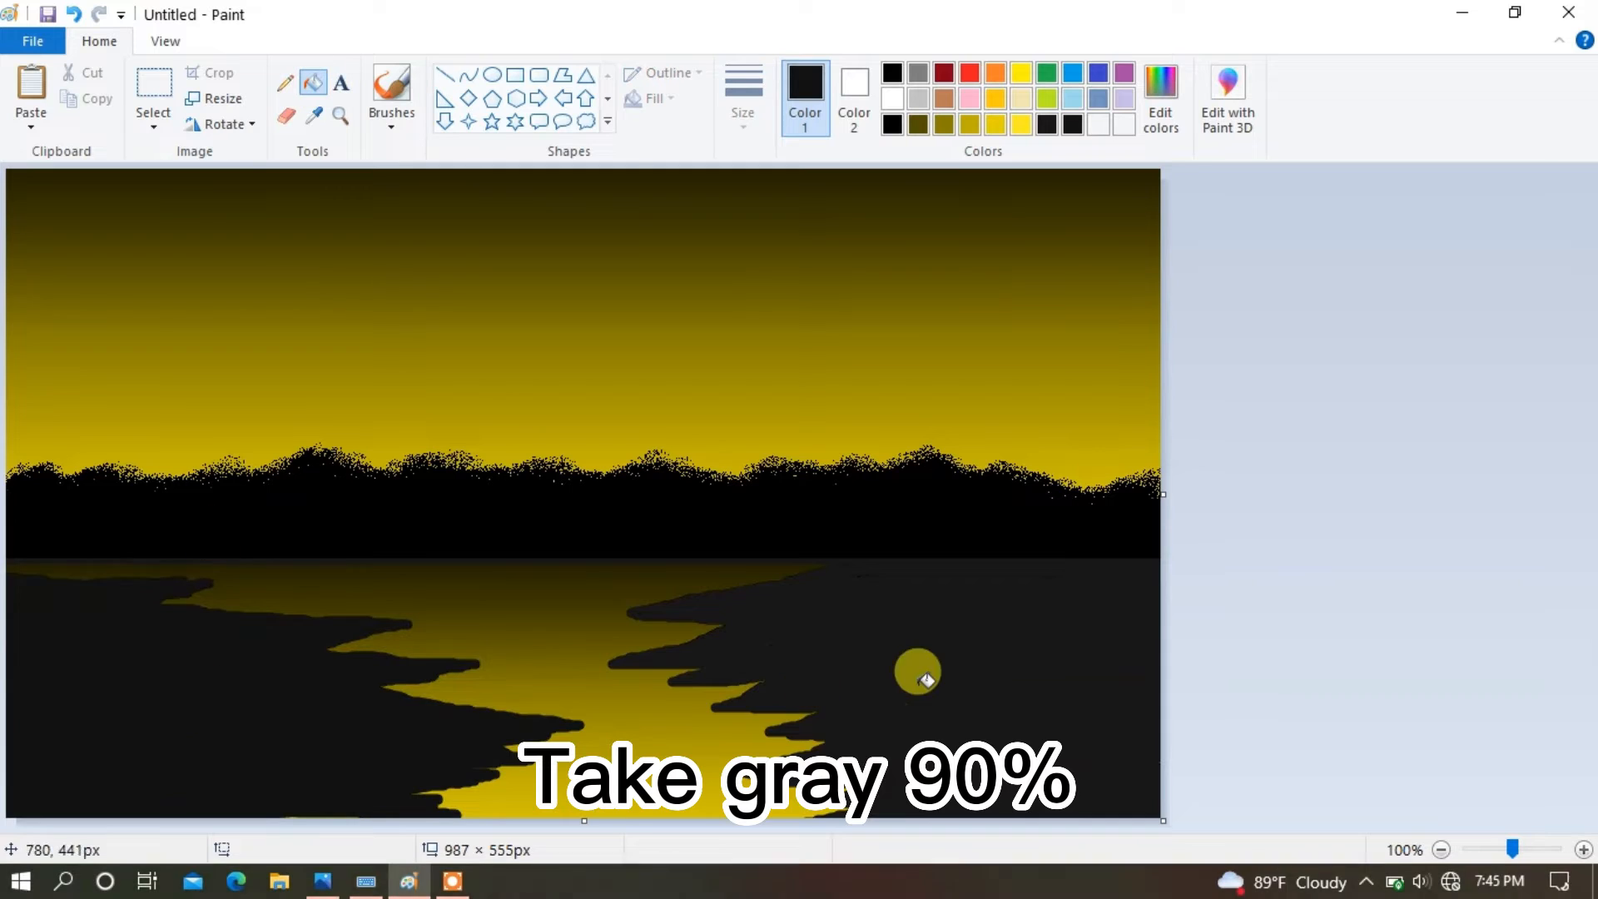
Step: Spray black texture on the upper end of the left riverbank using the Airbrush at its third preset size
click(397, 121)
click(530, 163)
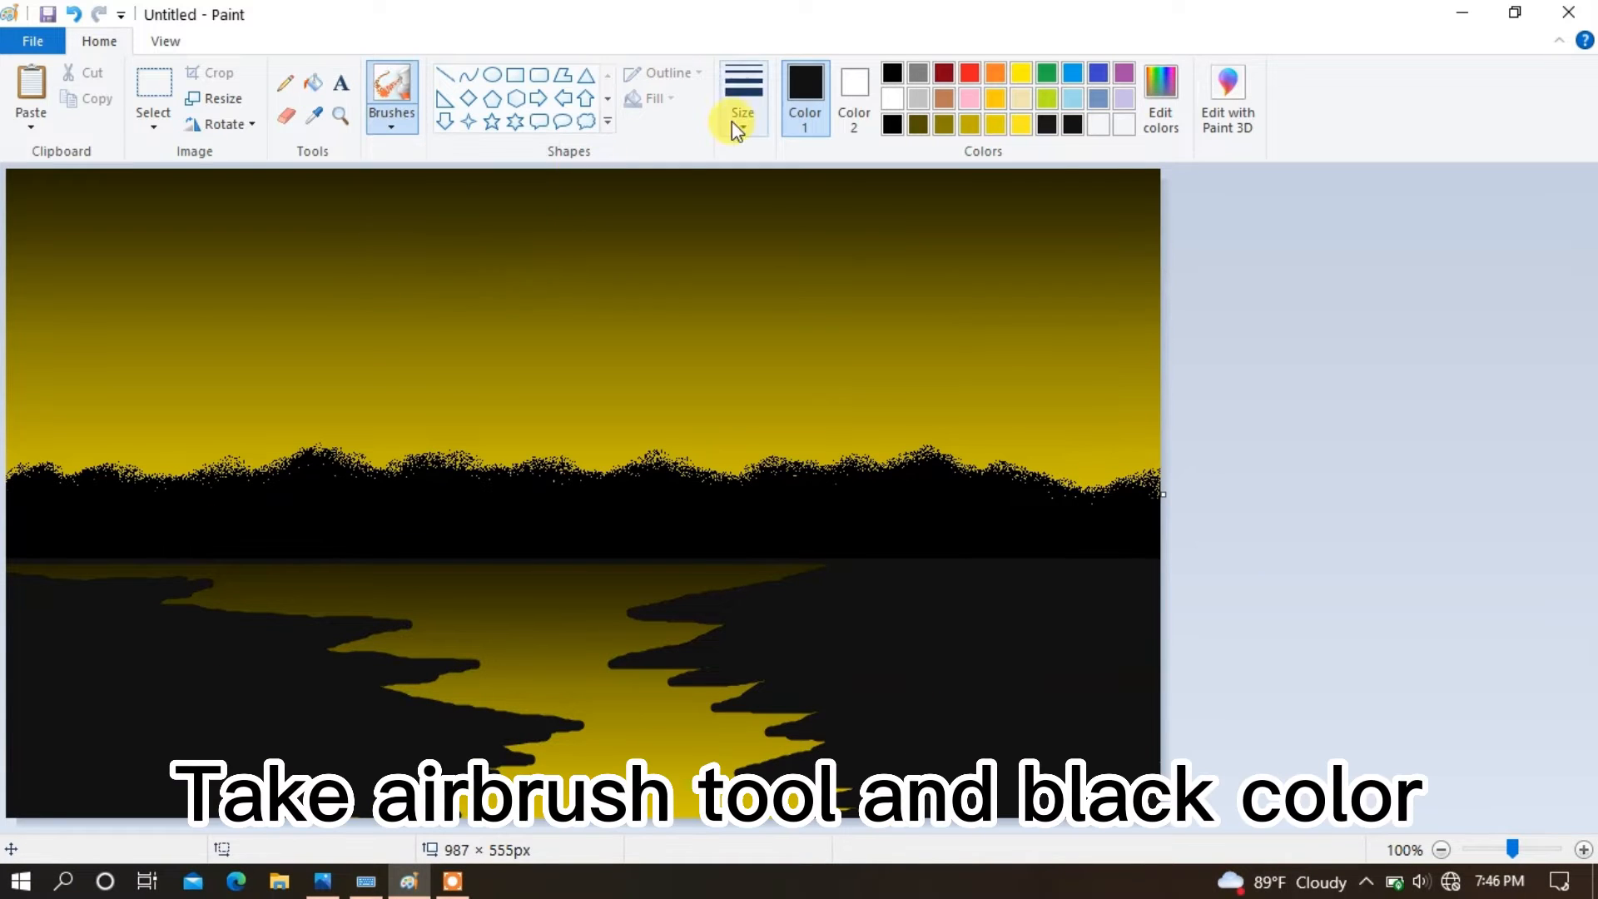
click(735, 118)
click(772, 263)
mouse_move(92, 620)
mouse_down()
mouse_move(40, 609)
mouse_move(95, 607)
mouse_up()
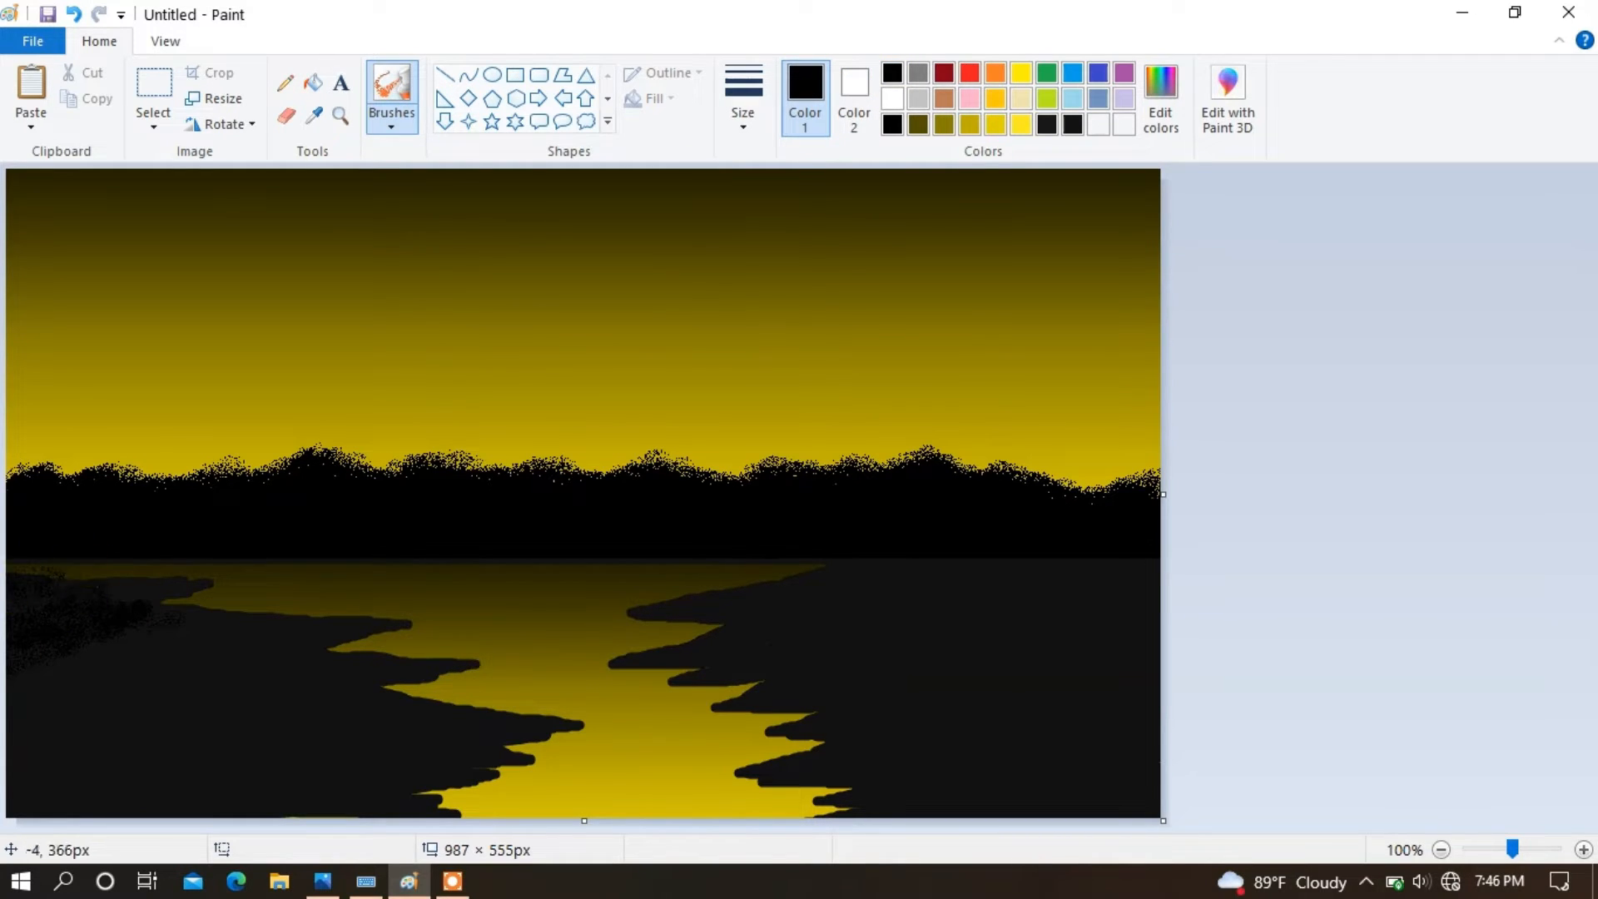
Step: Enlarge the Airbrush to its largest size and spray black bands over the rest of the left bank and the right bank
click(742, 102)
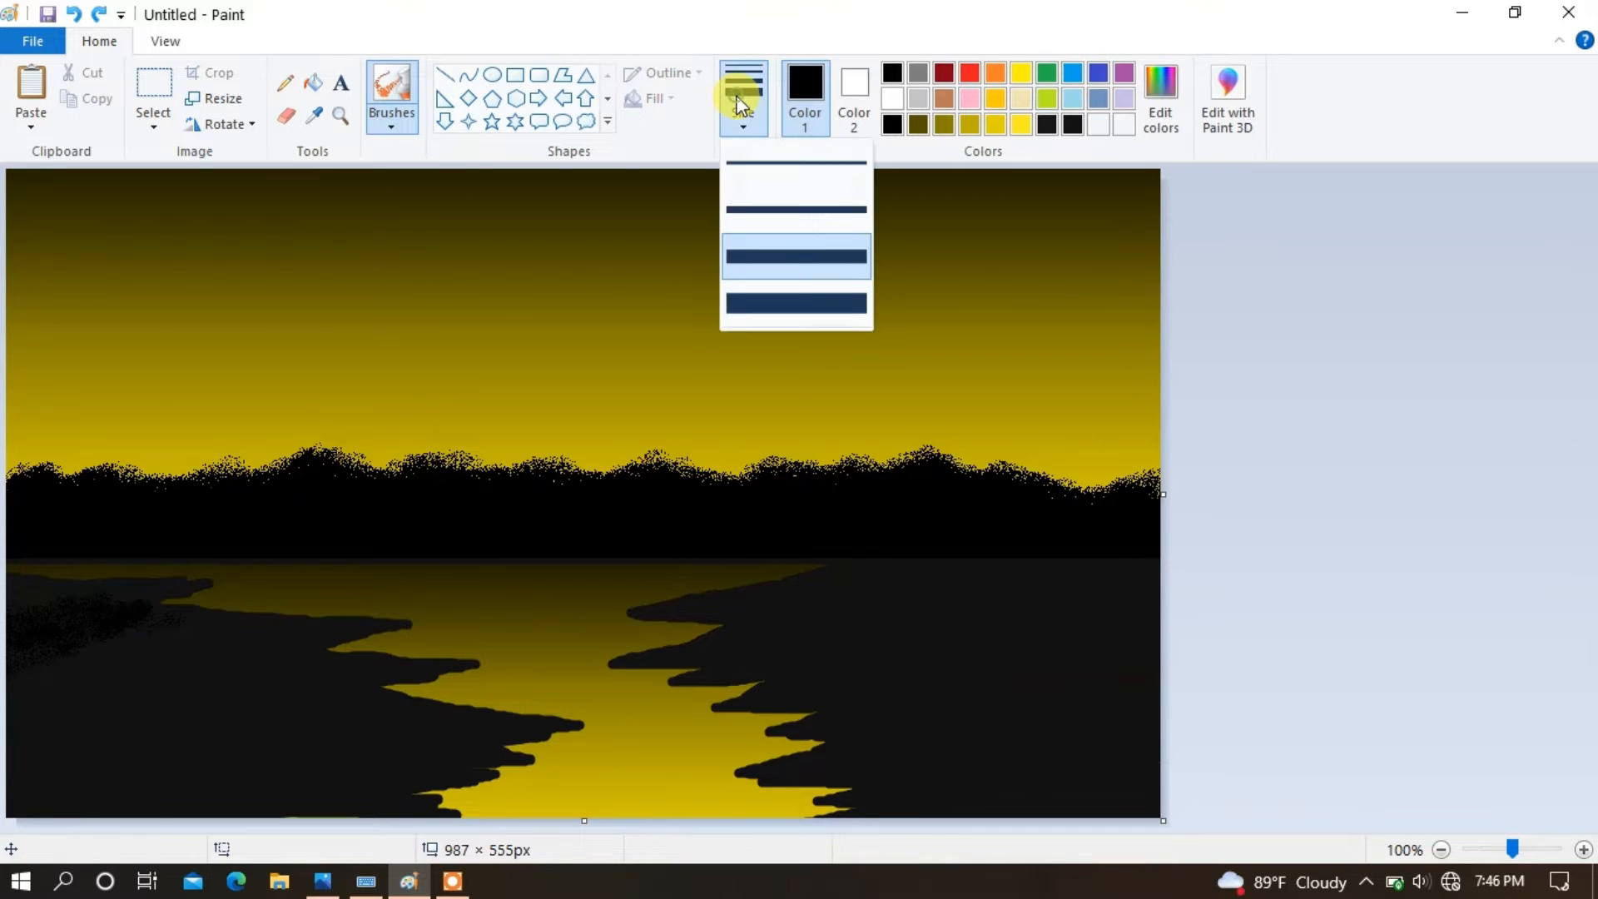
click(801, 303)
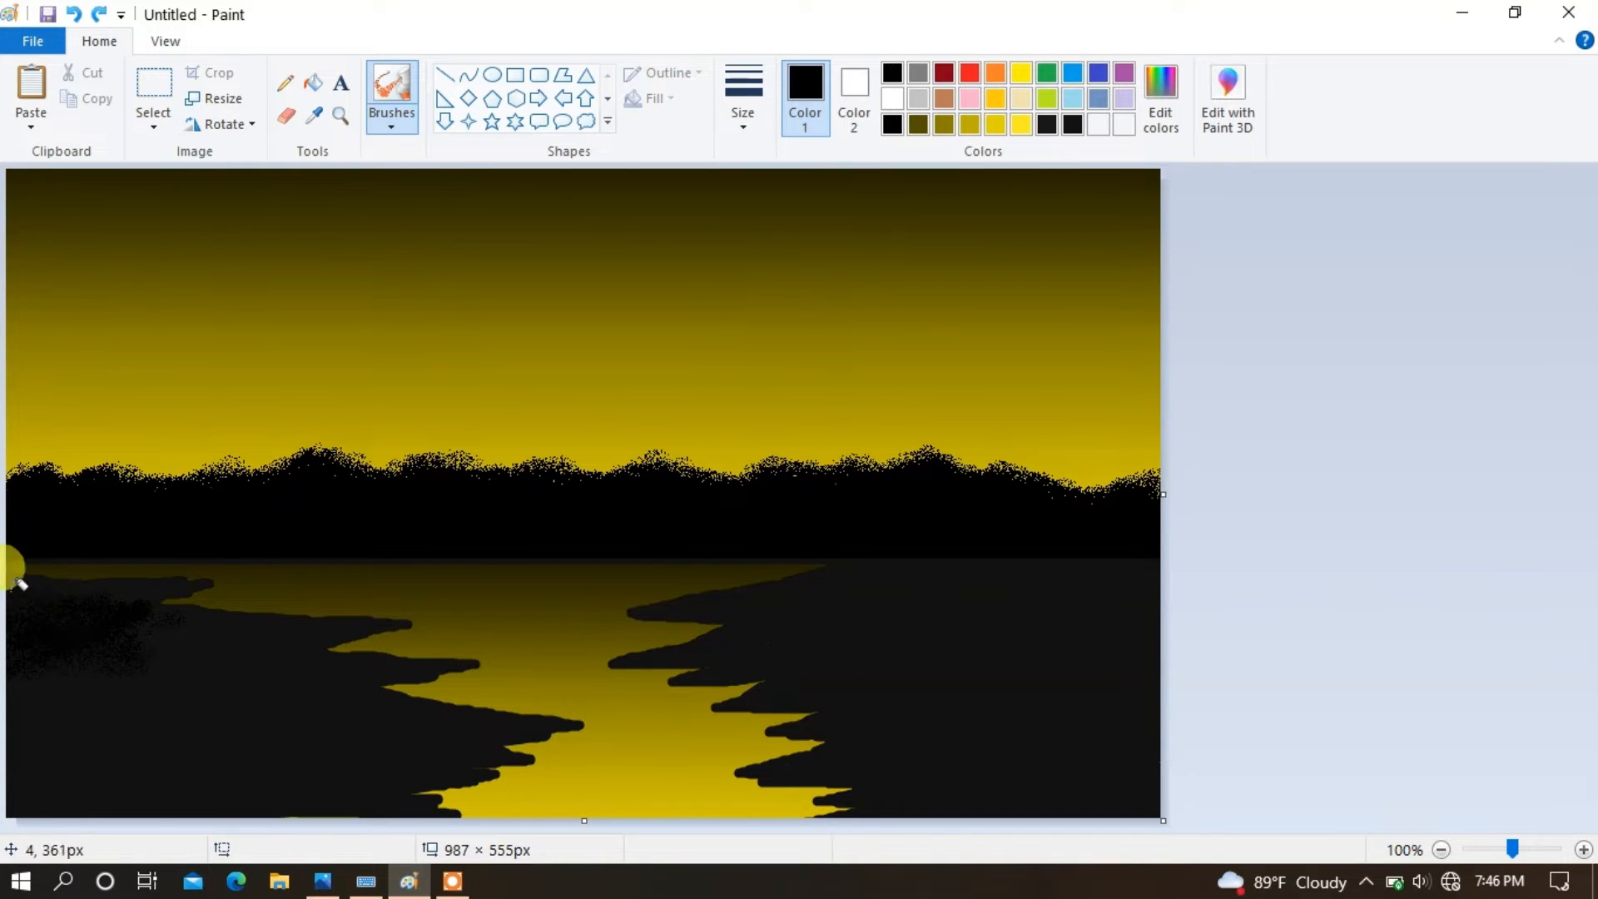
mouse_move(87, 583)
mouse_down()
mouse_move(0, 651)
mouse_move(123, 588)
mouse_move(354, 603)
mouse_move(363, 635)
mouse_move(126, 668)
mouse_move(203, 690)
mouse_move(495, 692)
mouse_move(78, 690)
mouse_move(390, 718)
mouse_move(115, 751)
mouse_move(81, 735)
mouse_move(380, 791)
mouse_move(77, 797)
mouse_up()
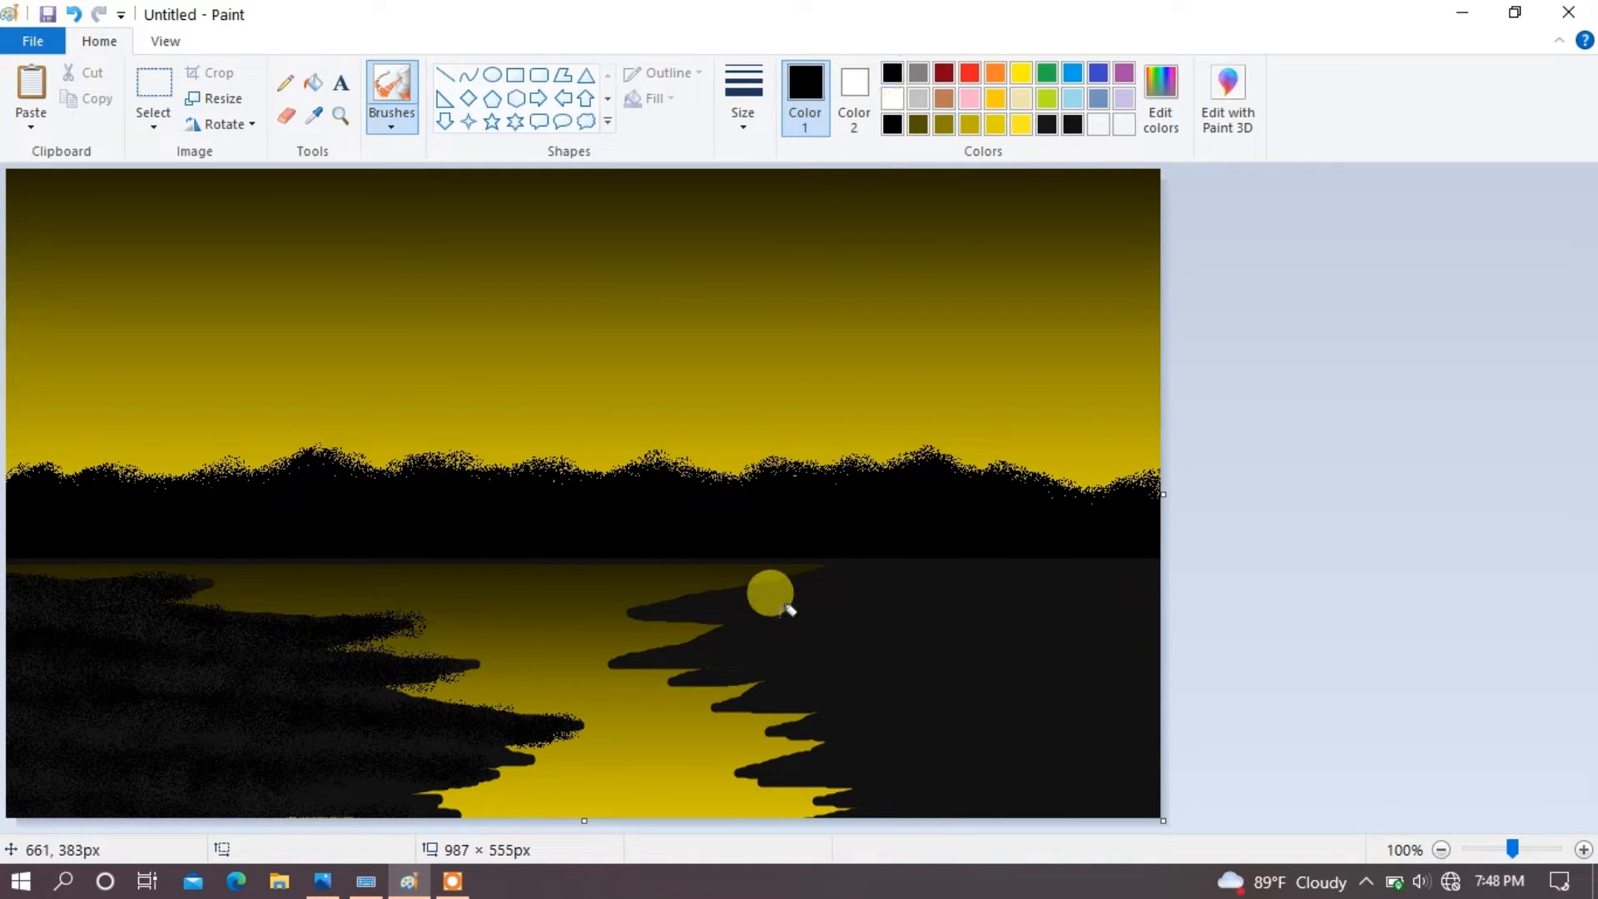
mouse_move(787, 610)
mouse_down()
mouse_move(732, 606)
mouse_move(838, 582)
mouse_move(752, 589)
mouse_move(1084, 561)
mouse_move(770, 632)
mouse_move(1073, 599)
mouse_move(767, 679)
mouse_move(1081, 649)
mouse_move(1097, 661)
mouse_move(1082, 695)
mouse_move(819, 750)
mouse_move(1147, 741)
mouse_up()
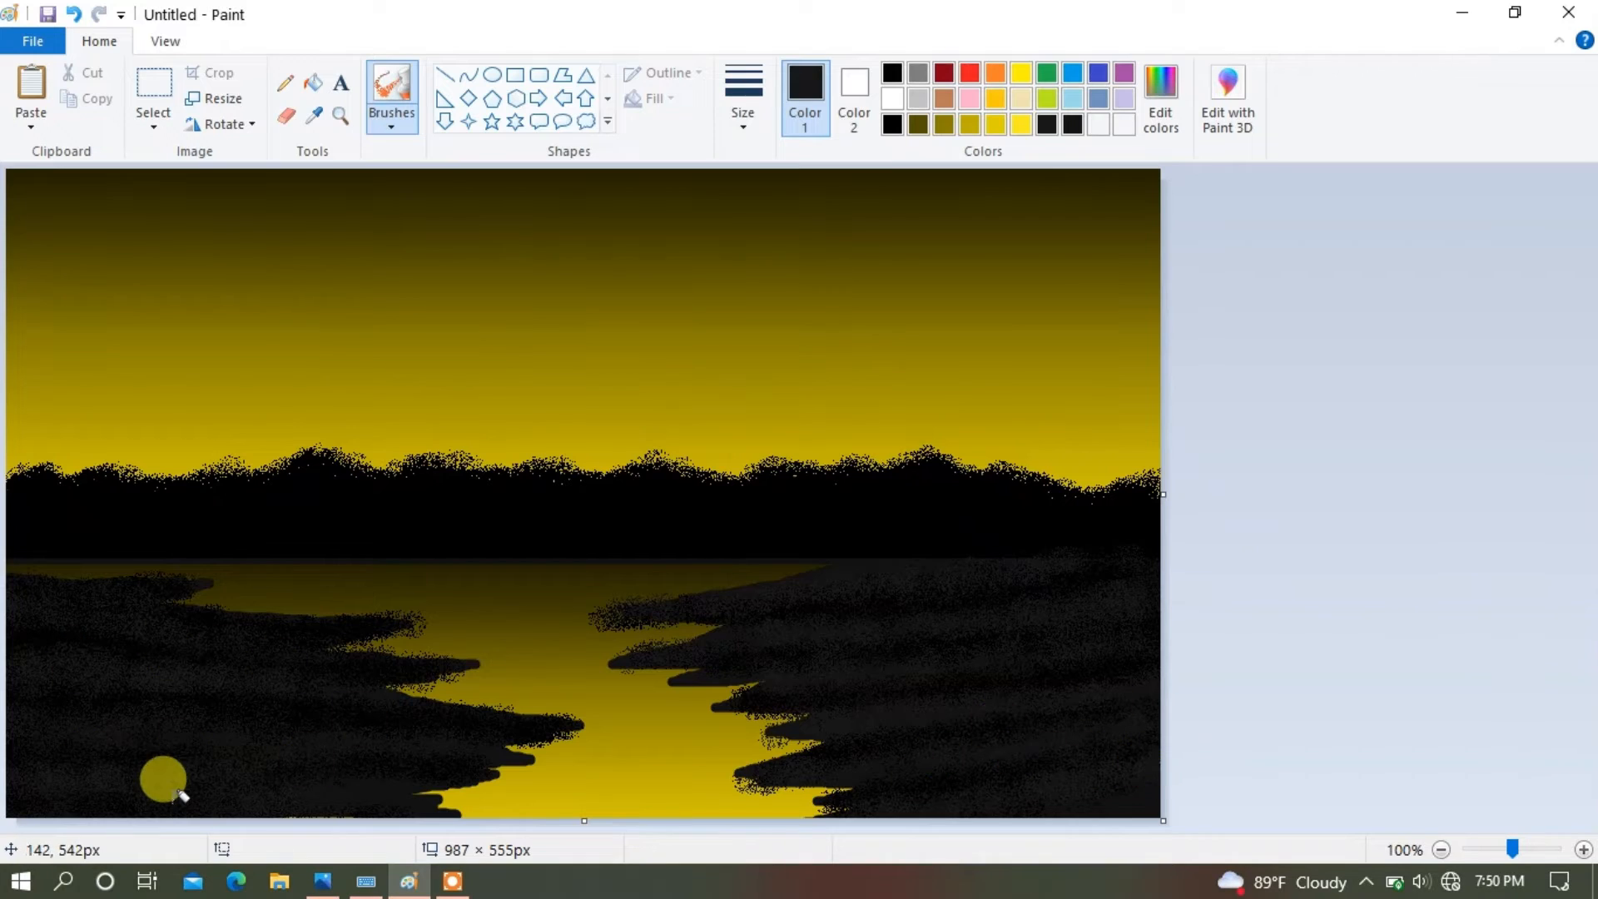
Step: Sample dark olive from the river and spray it over the upper water between the banks
click(324, 124)
click(449, 618)
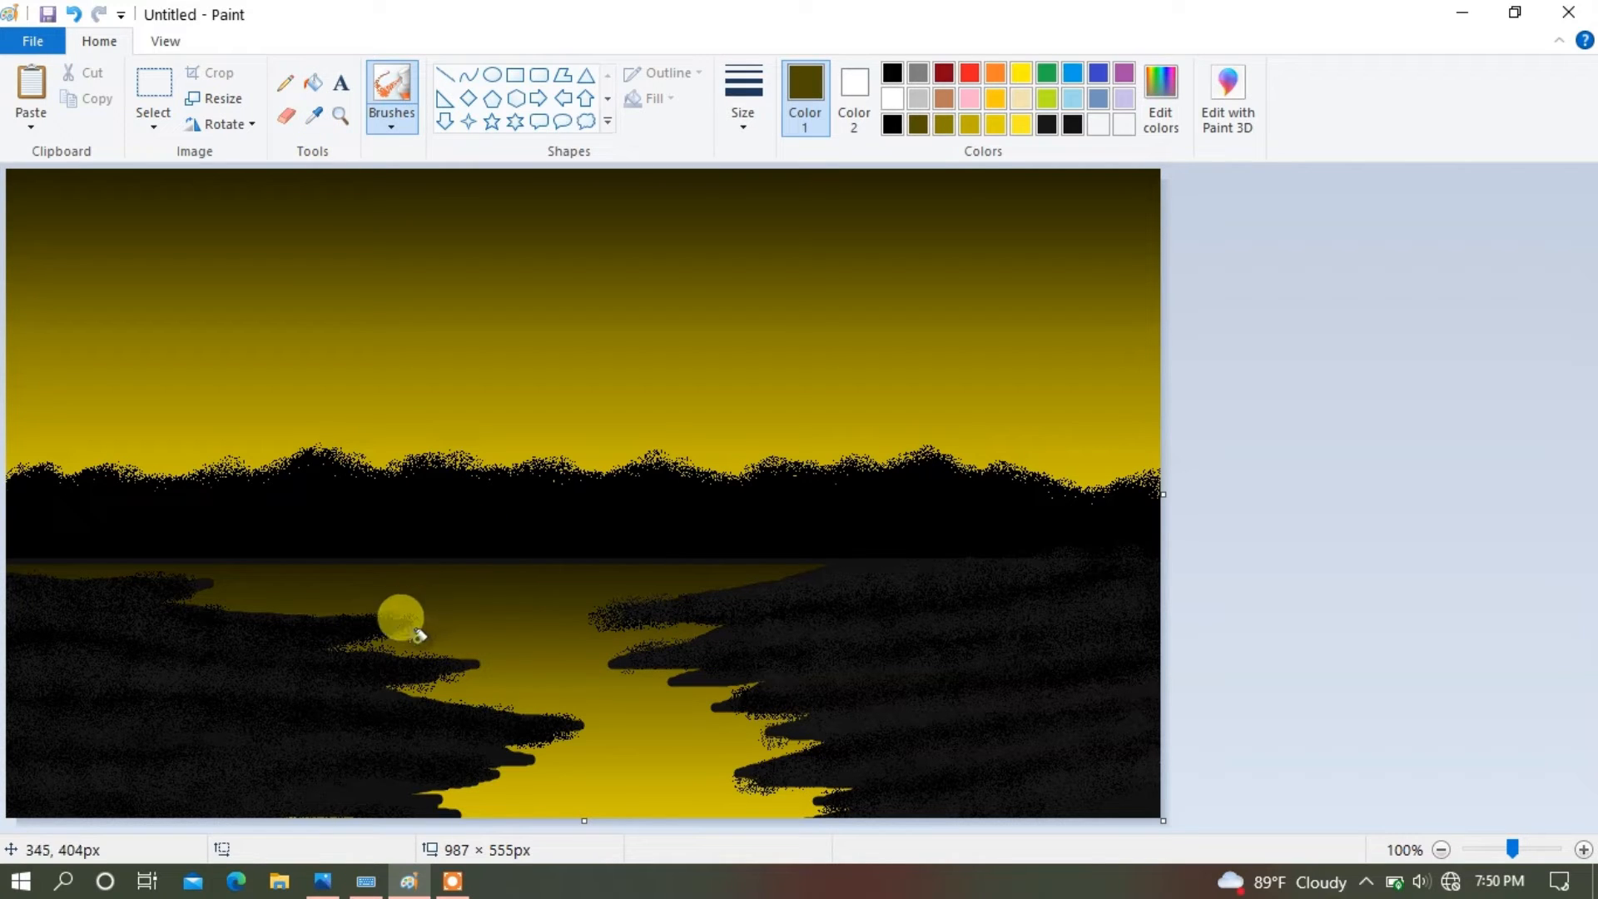
mouse_move(419, 635)
mouse_down()
mouse_move(457, 560)
mouse_move(644, 567)
mouse_move(473, 560)
mouse_move(603, 600)
mouse_move(537, 630)
mouse_up()
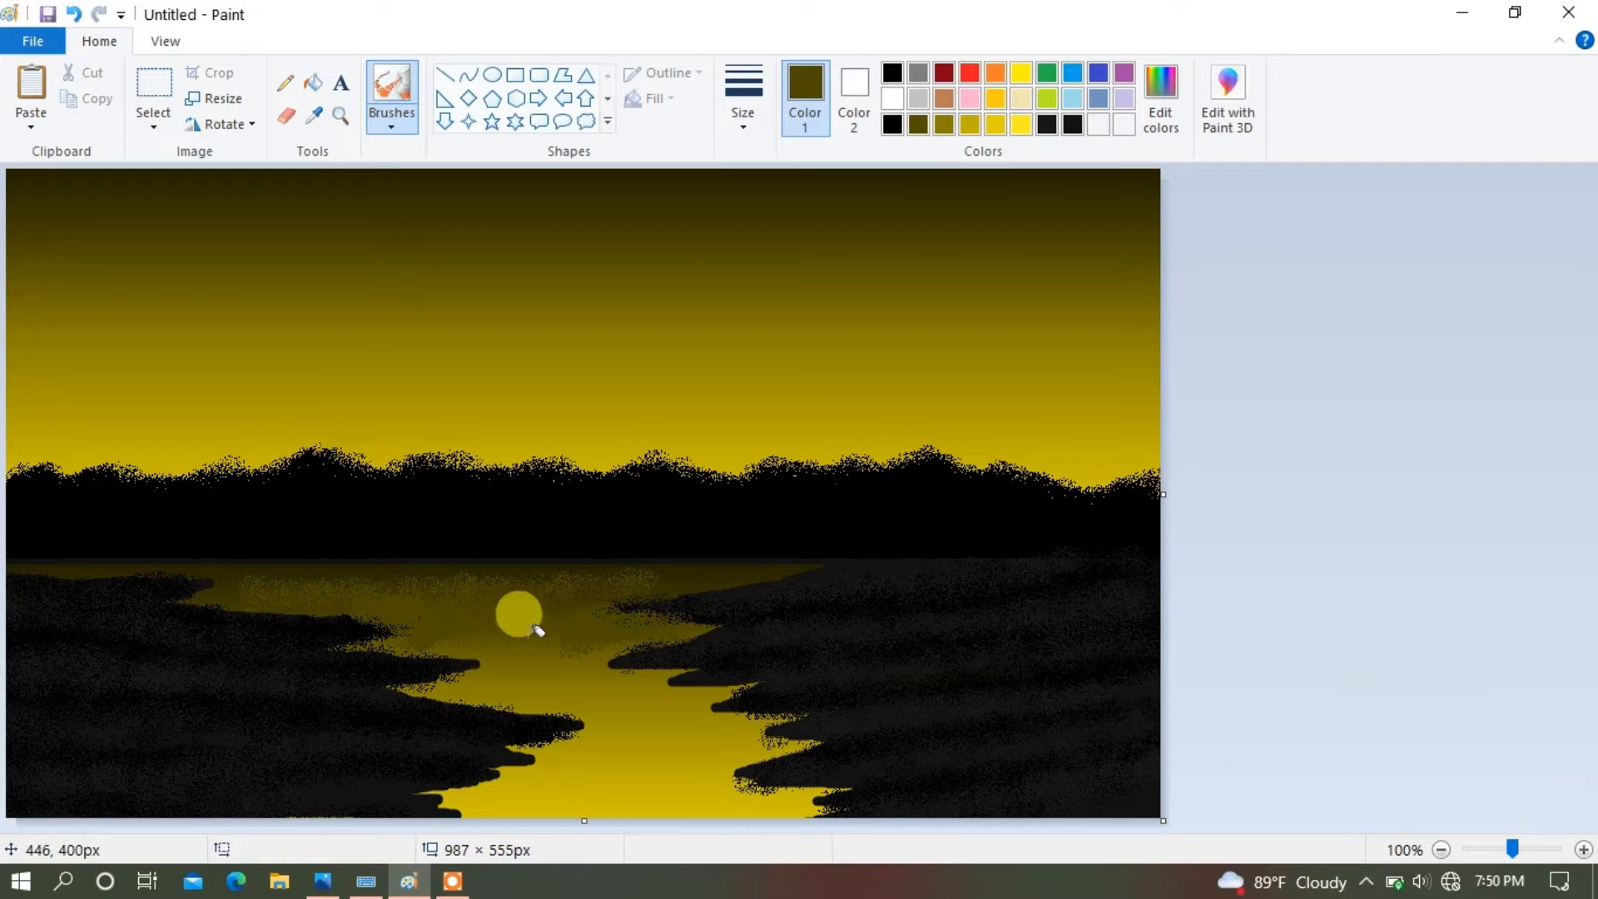
Step: Sample a lighter olive from the river, spray it around the left bank's middle tip, and reduce the Airbrush to its second size
click(309, 126)
click(558, 662)
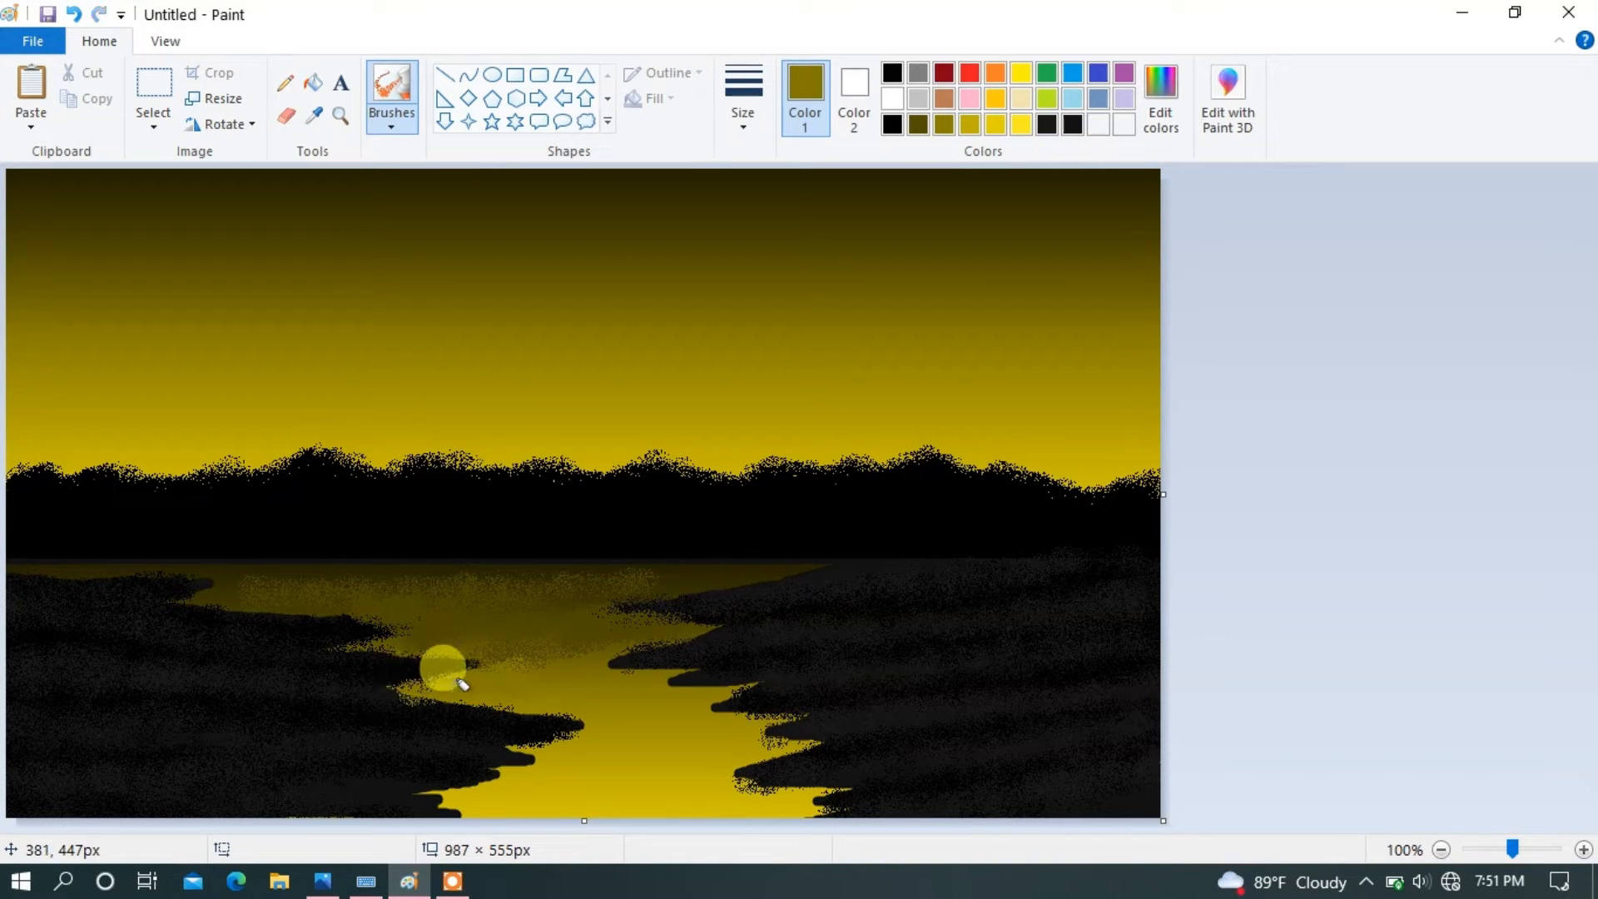
click(743, 96)
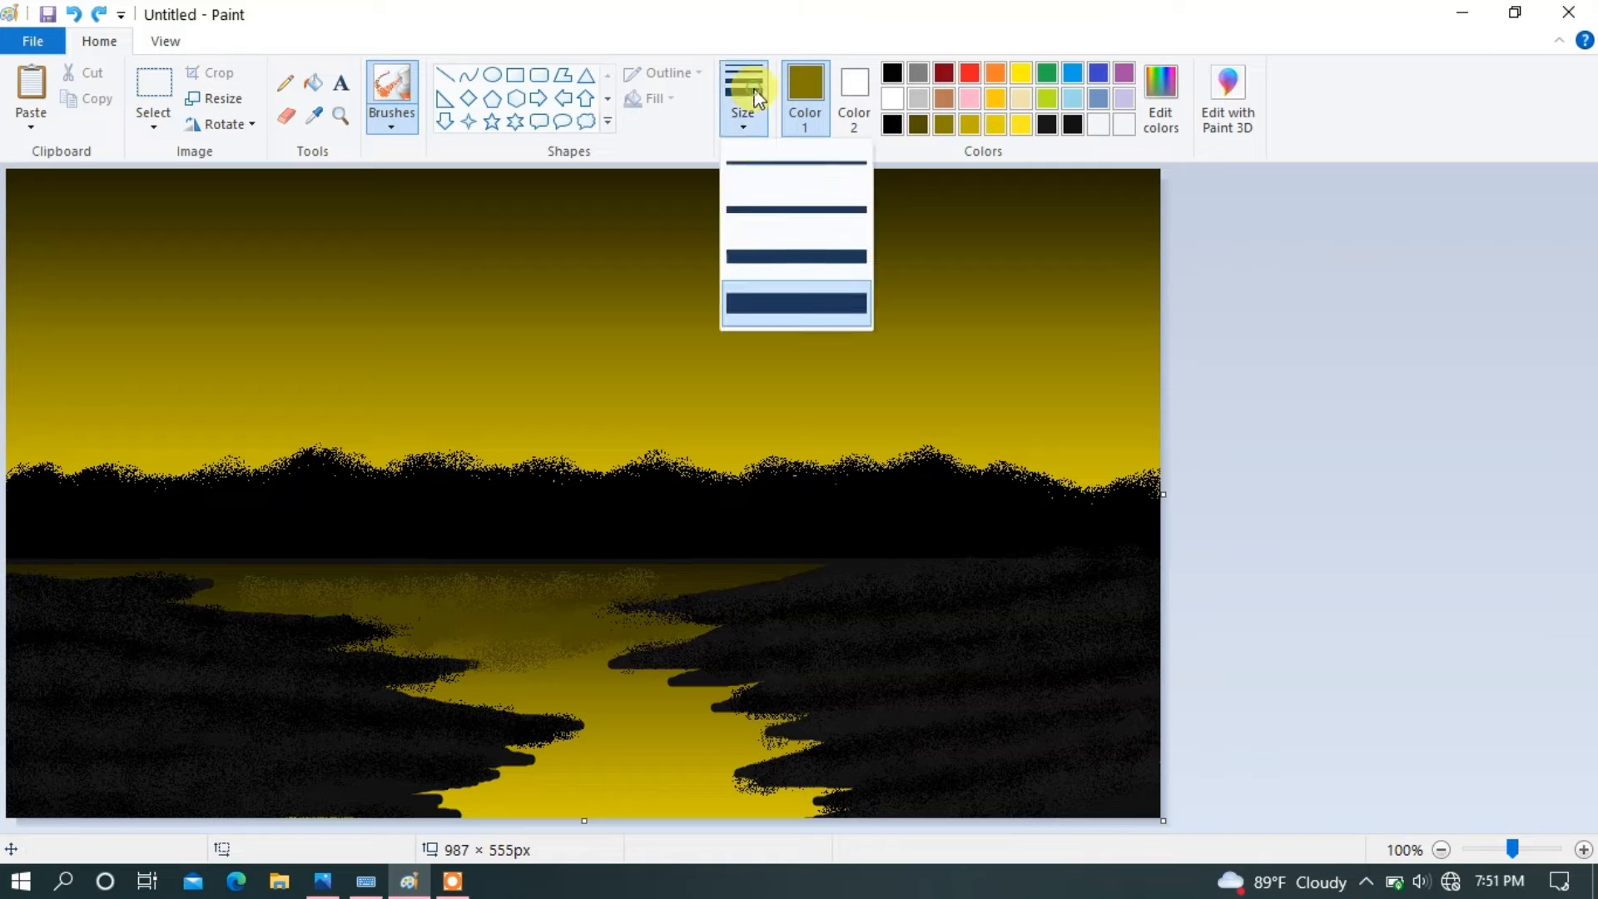
click(752, 208)
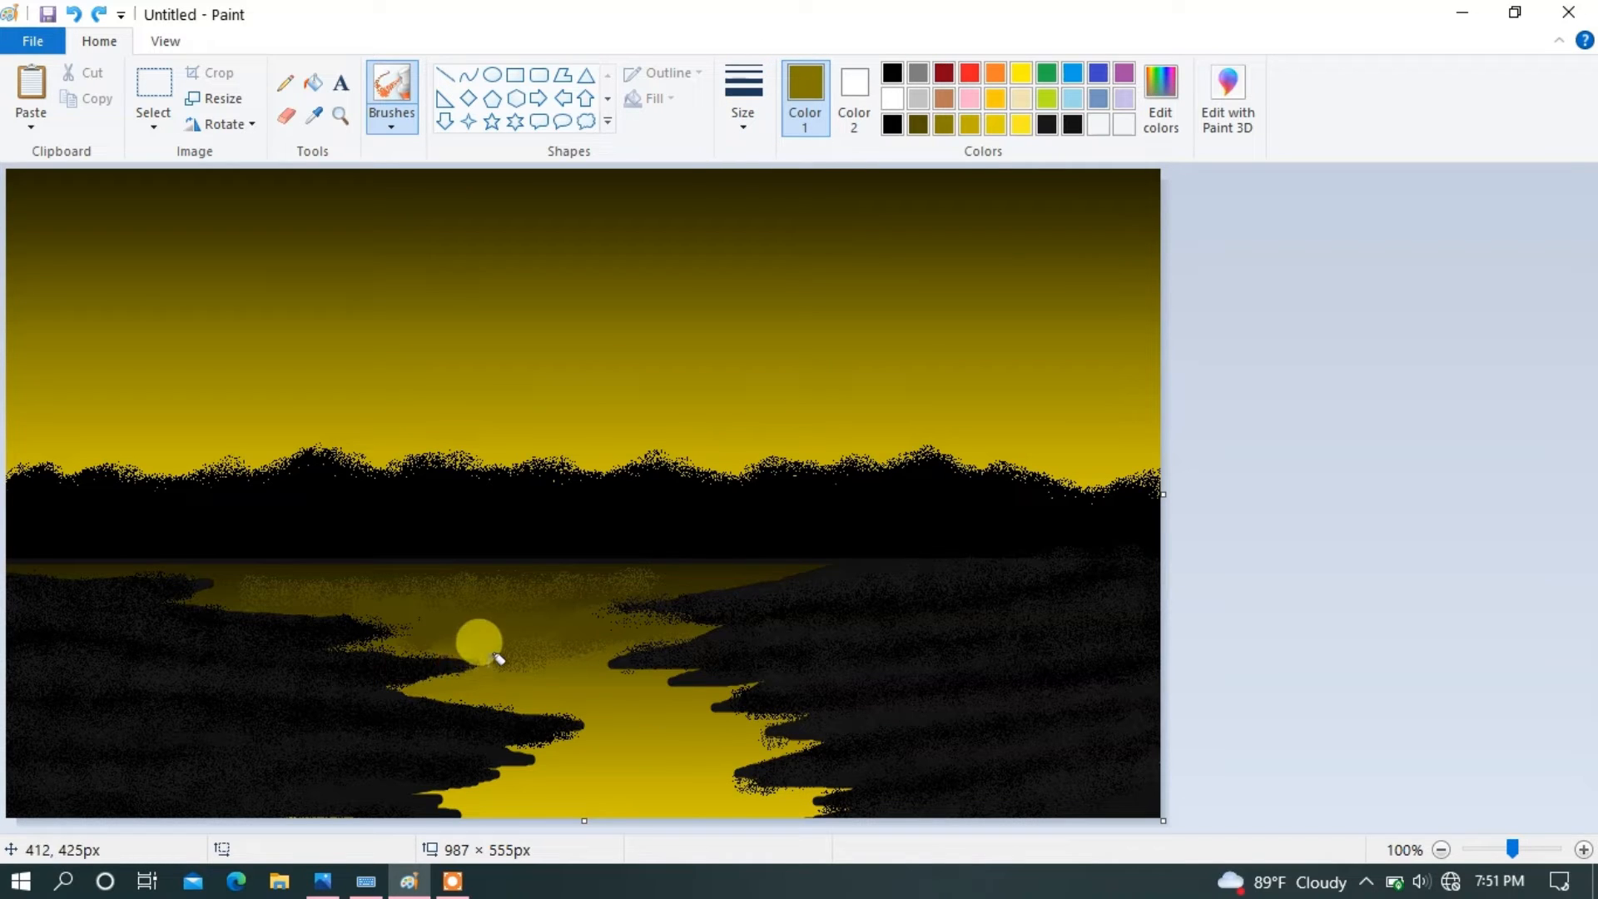
click(314, 116)
click(650, 618)
drag(656, 636, 633, 639)
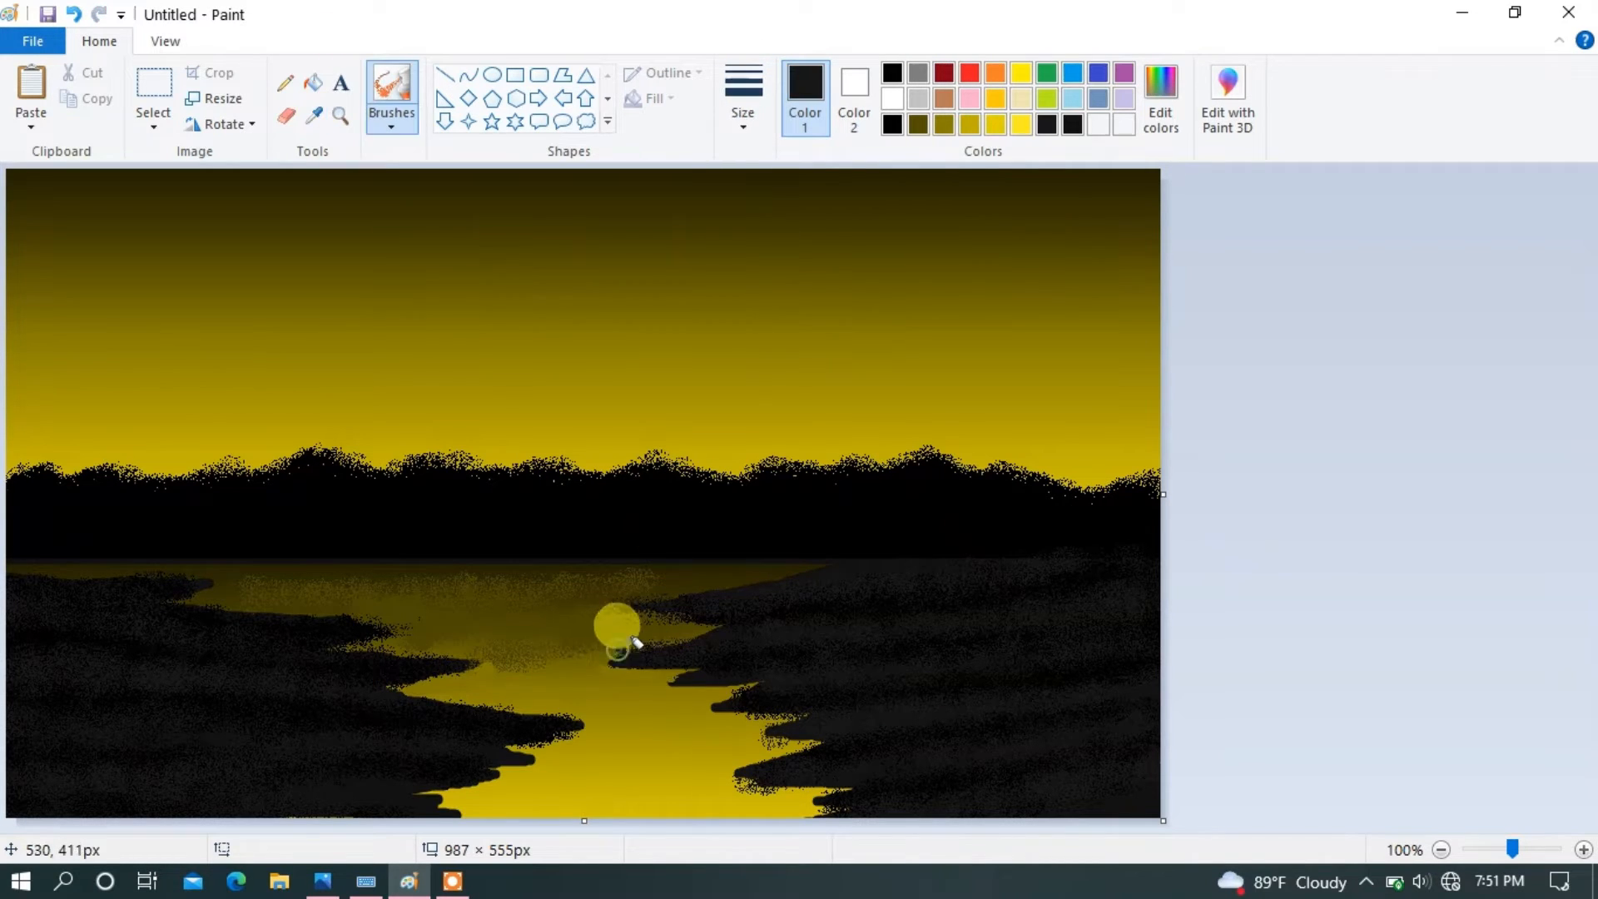
key(ctrl+z)
Step: Spray sampled dark olive over the right bank's upper tip, then repaint the bank's points in dark gray using the regular brush
click(314, 116)
click(630, 627)
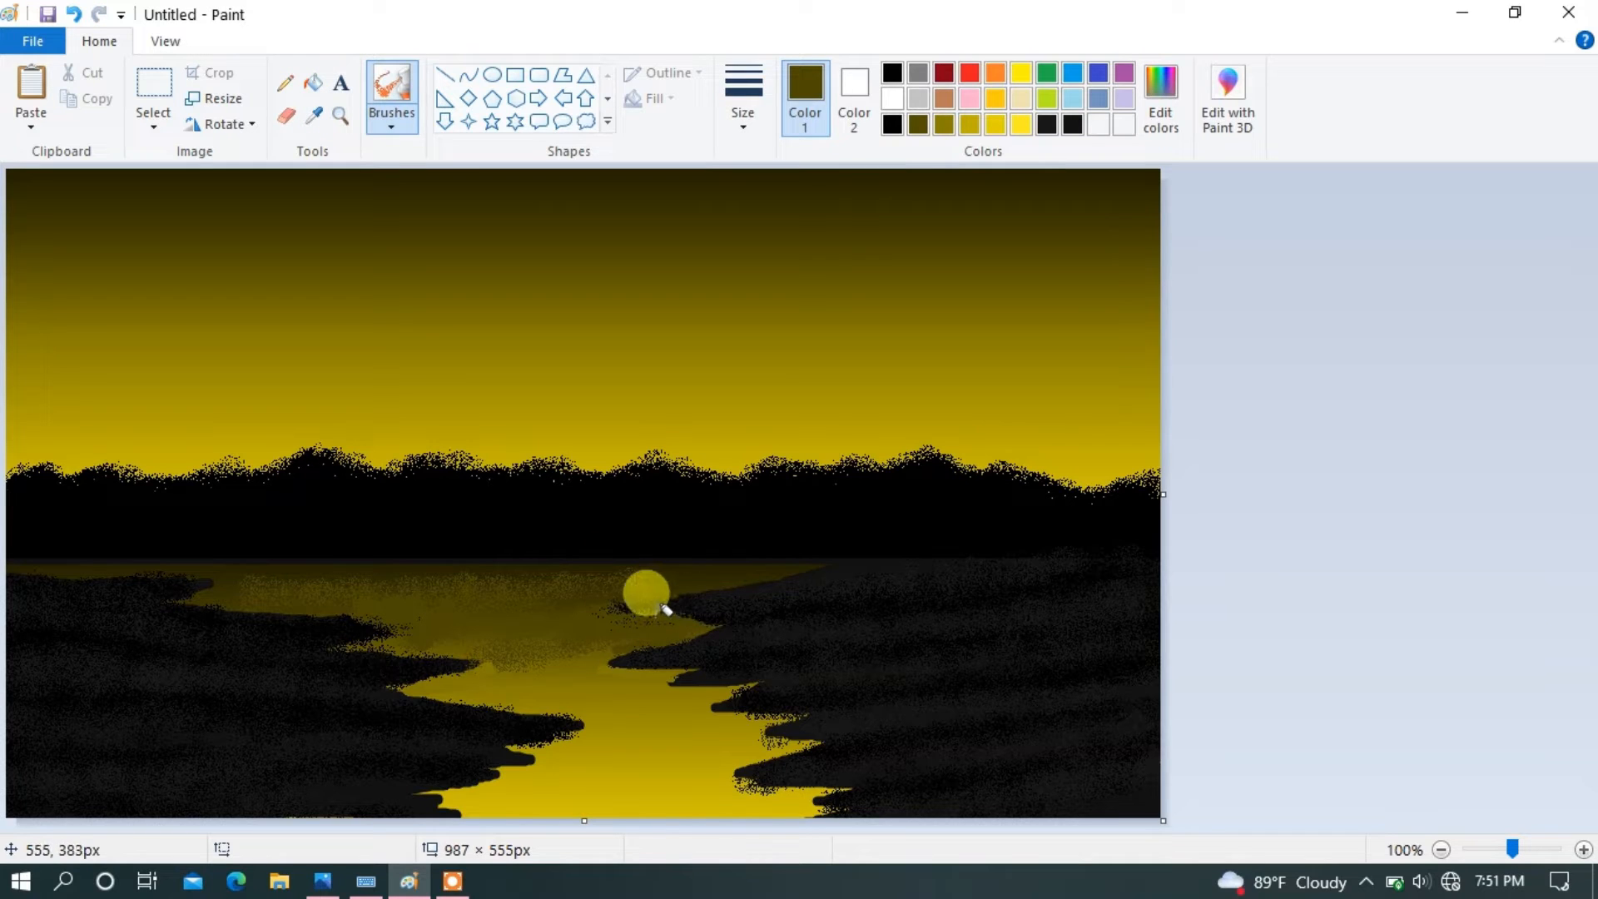
click(391, 123)
click(391, 159)
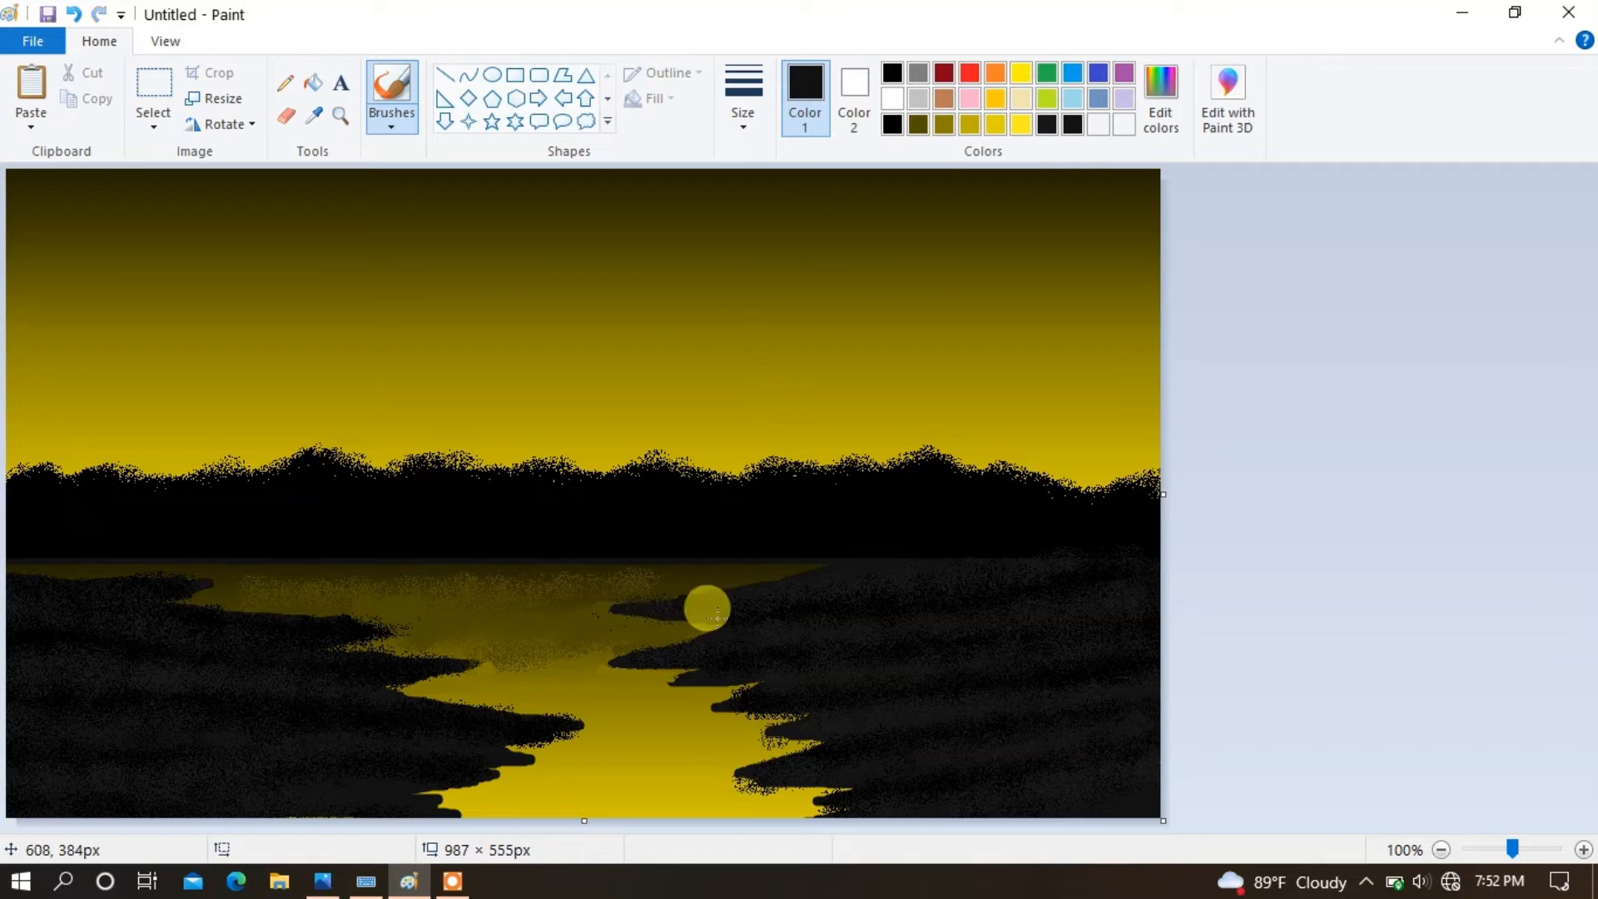
click(743, 98)
click(735, 254)
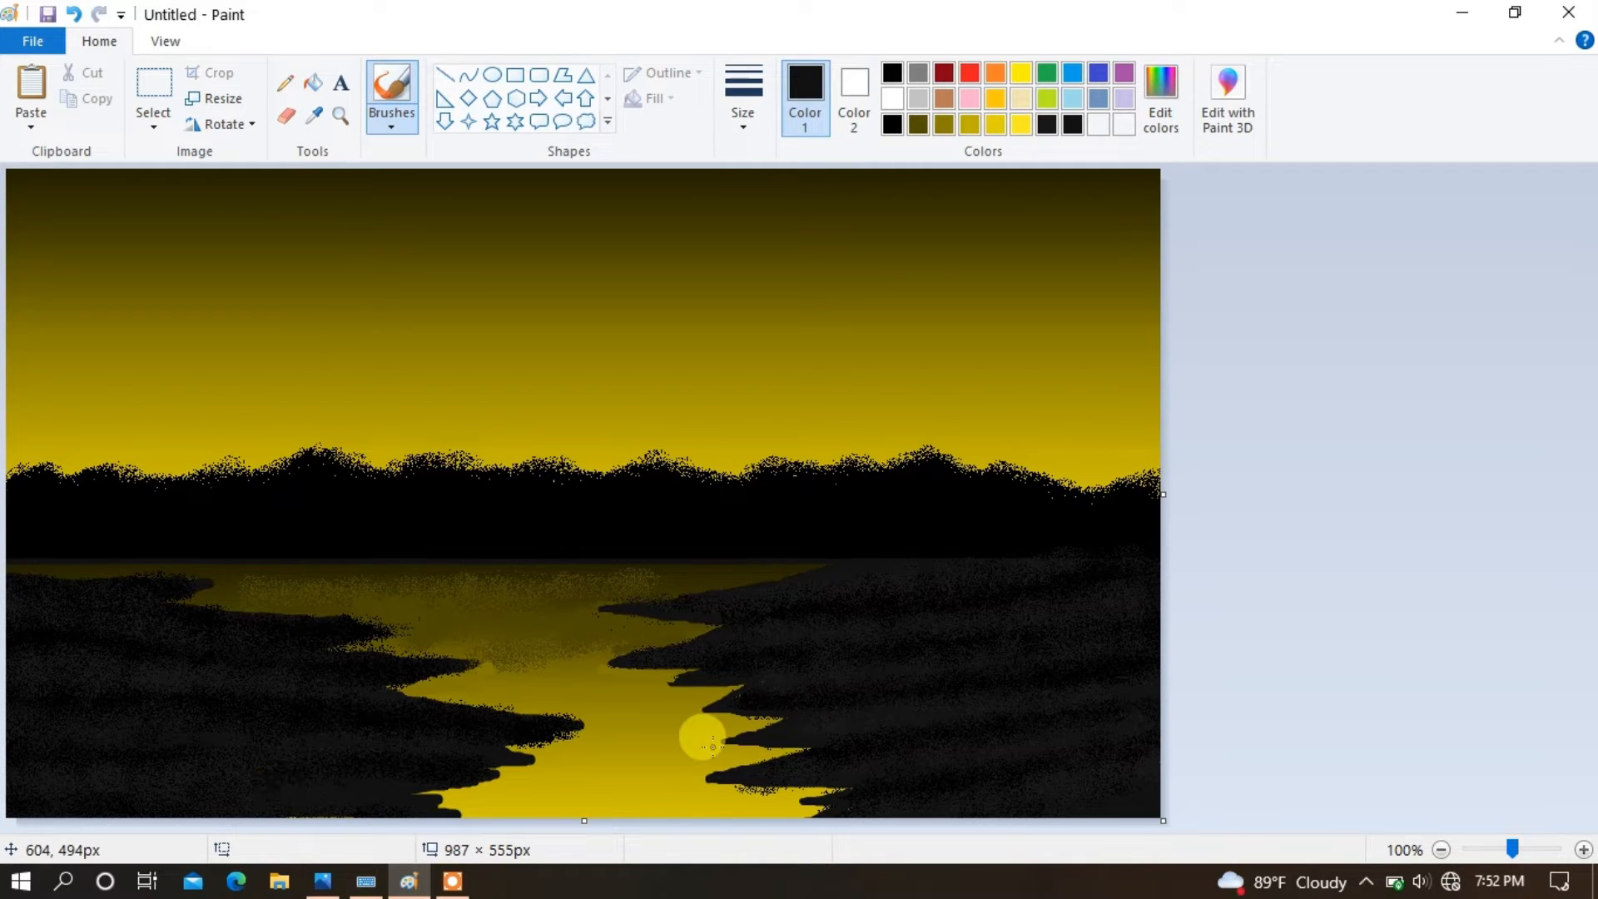
Step: Mix a brighter yellow from the sampled water color and draw short ripples in the lower river with the Pencil at its second size
click(315, 116)
click(614, 772)
click(1159, 90)
drag(1052, 409, 1052, 395)
click(581, 597)
click(286, 83)
click(743, 104)
click(744, 220)
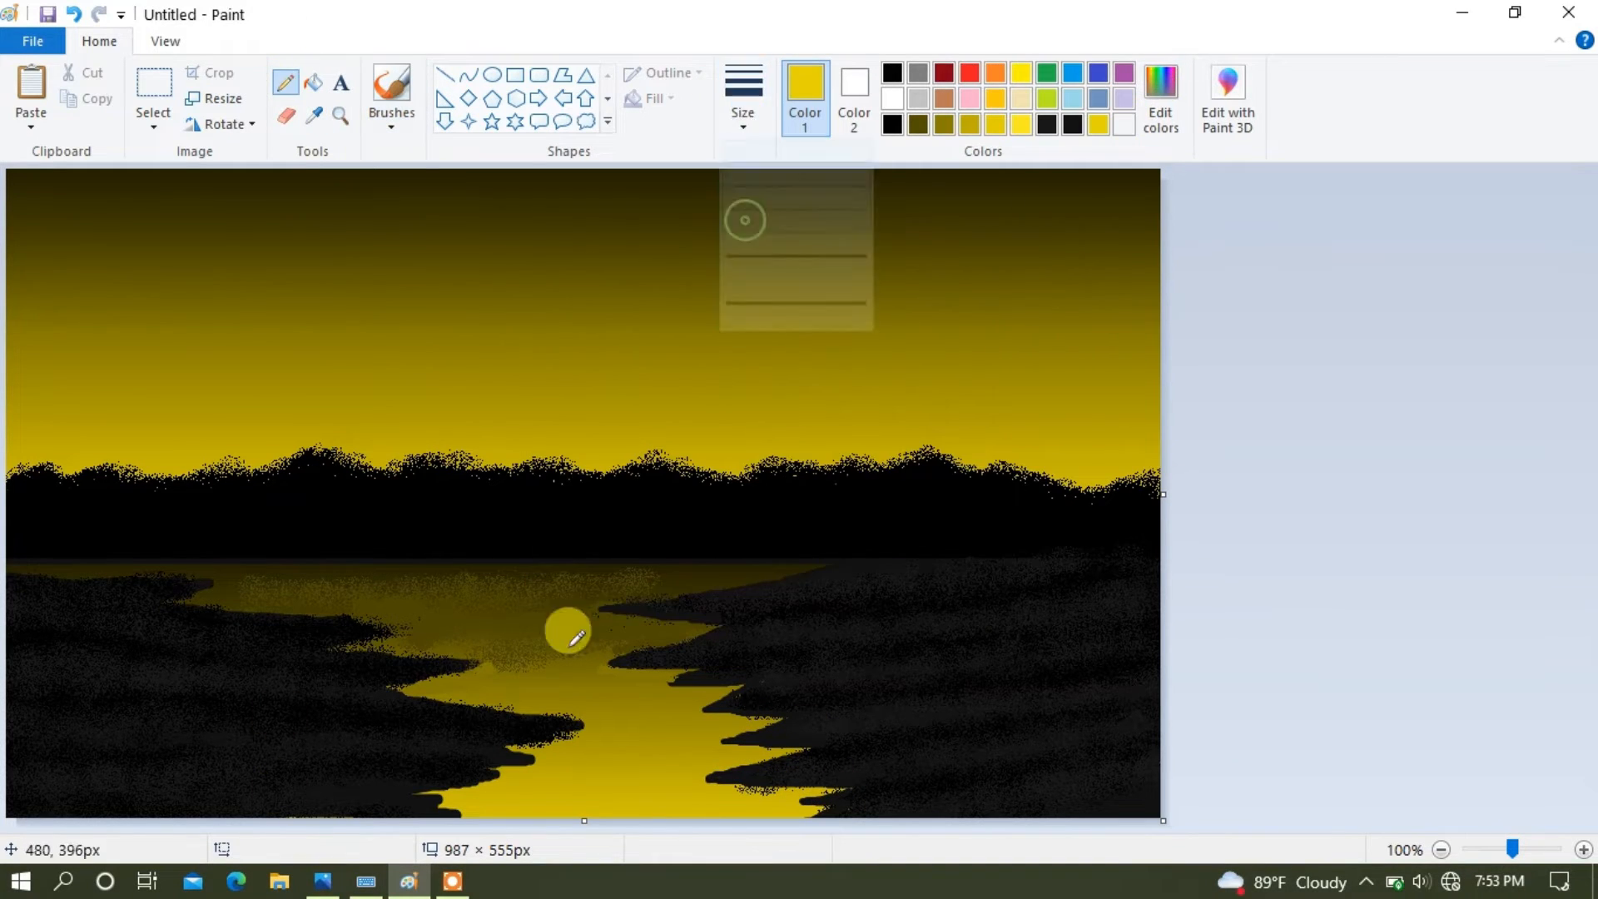
key(ctrl+z)
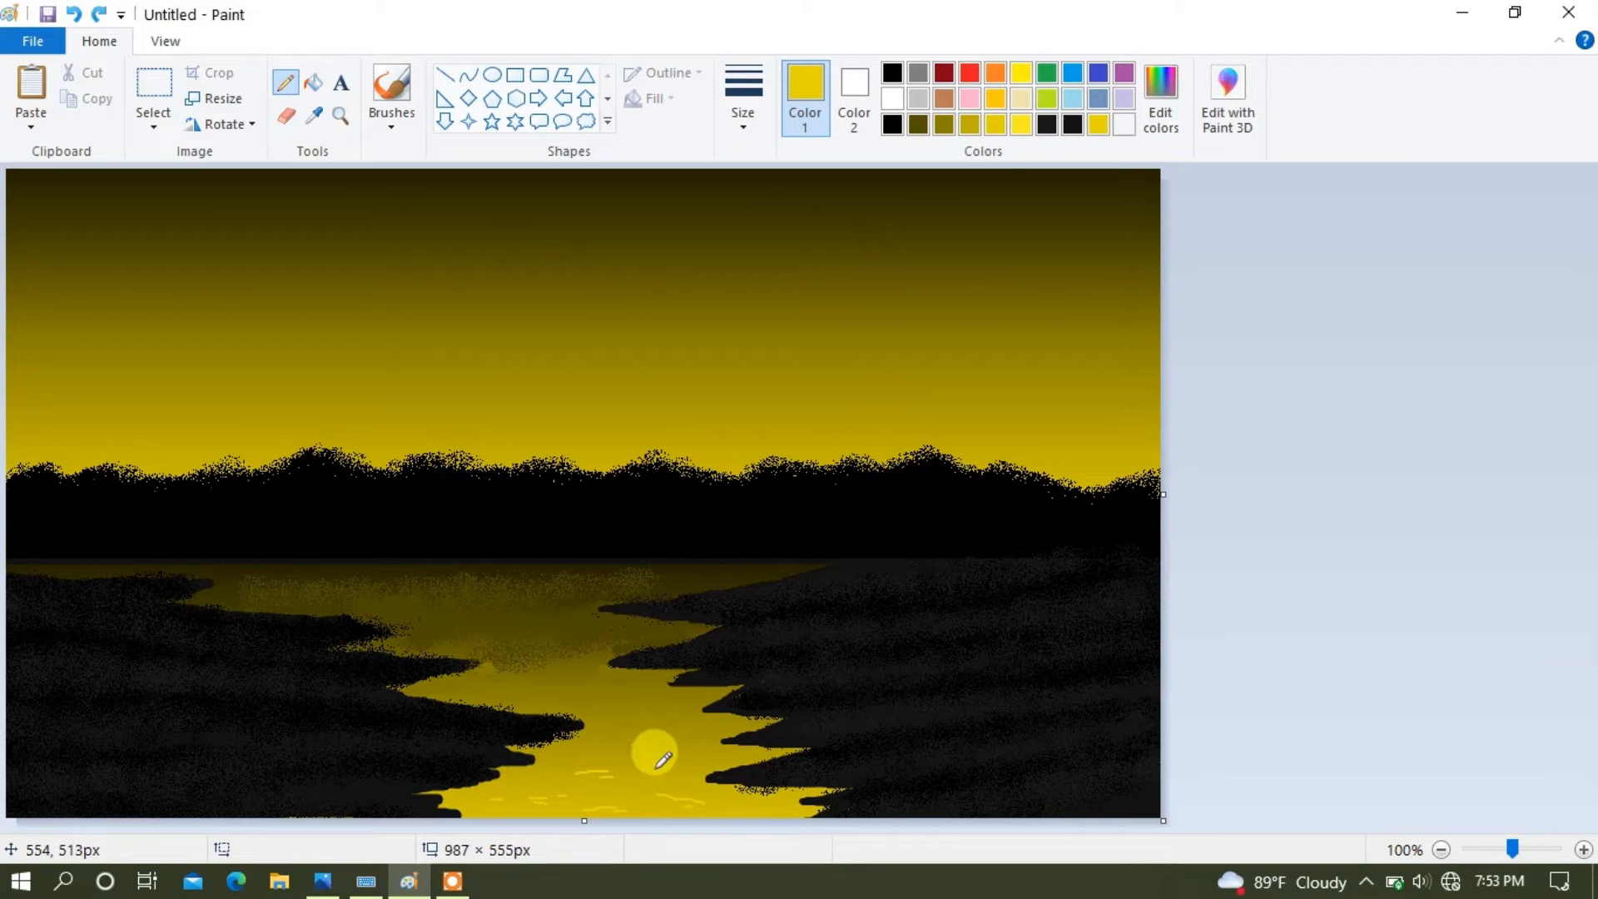
drag(654, 770, 676, 776)
Step: Draw sampled-olive ripple lines across the middle of the river and darker olive ones across the upper water with the Pencil
click(315, 117)
click(597, 712)
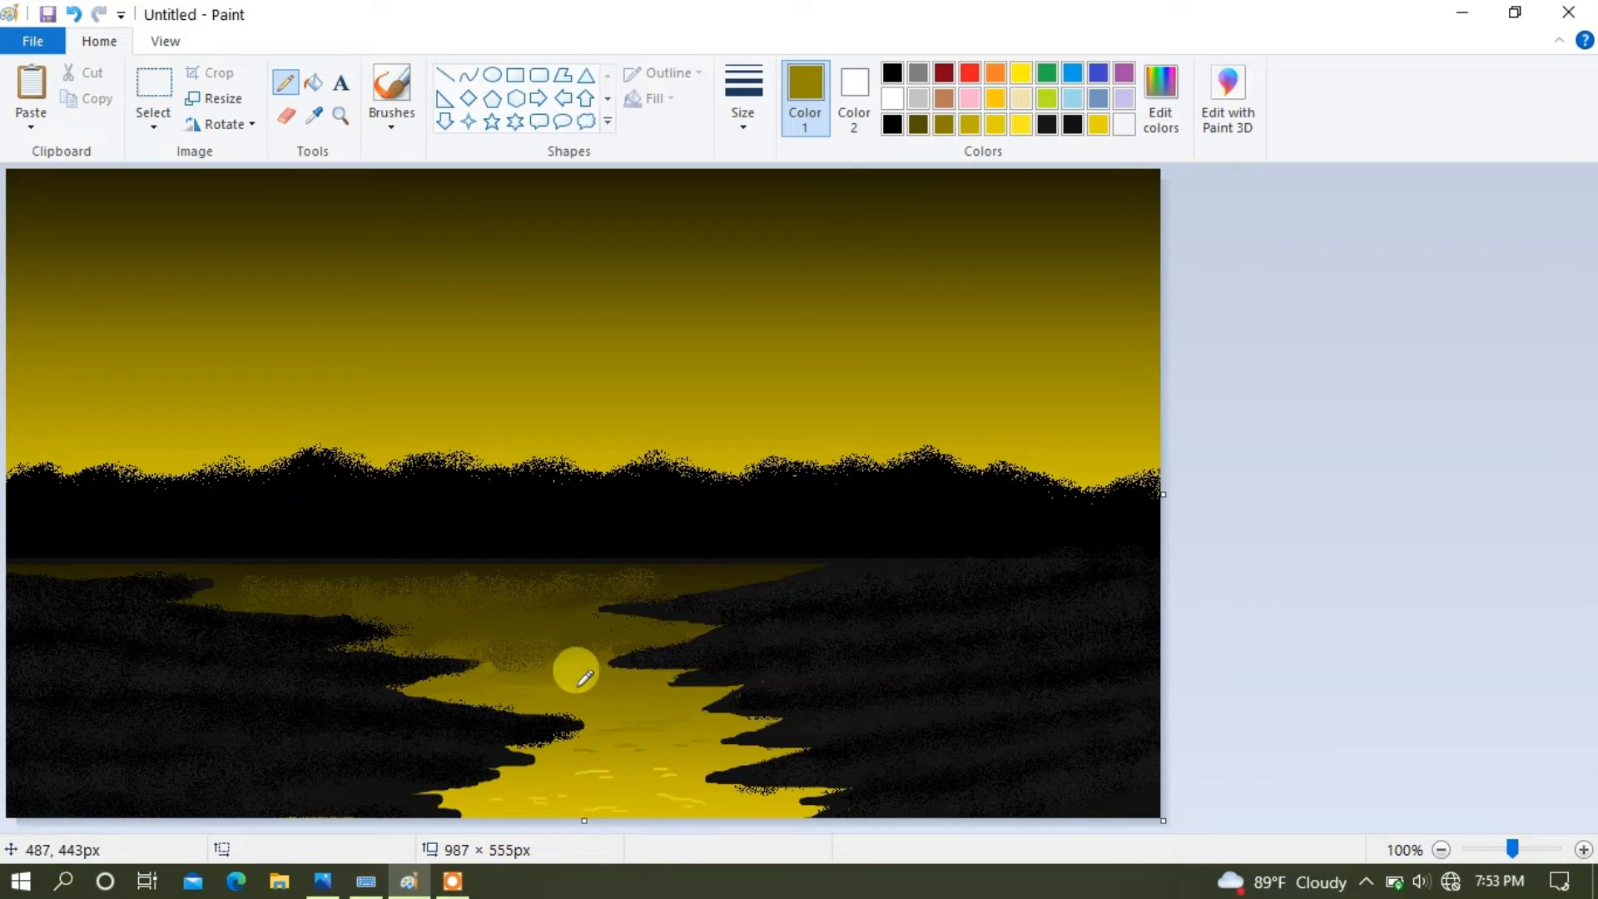
drag(484, 682, 566, 682)
click(918, 124)
drag(443, 637, 569, 629)
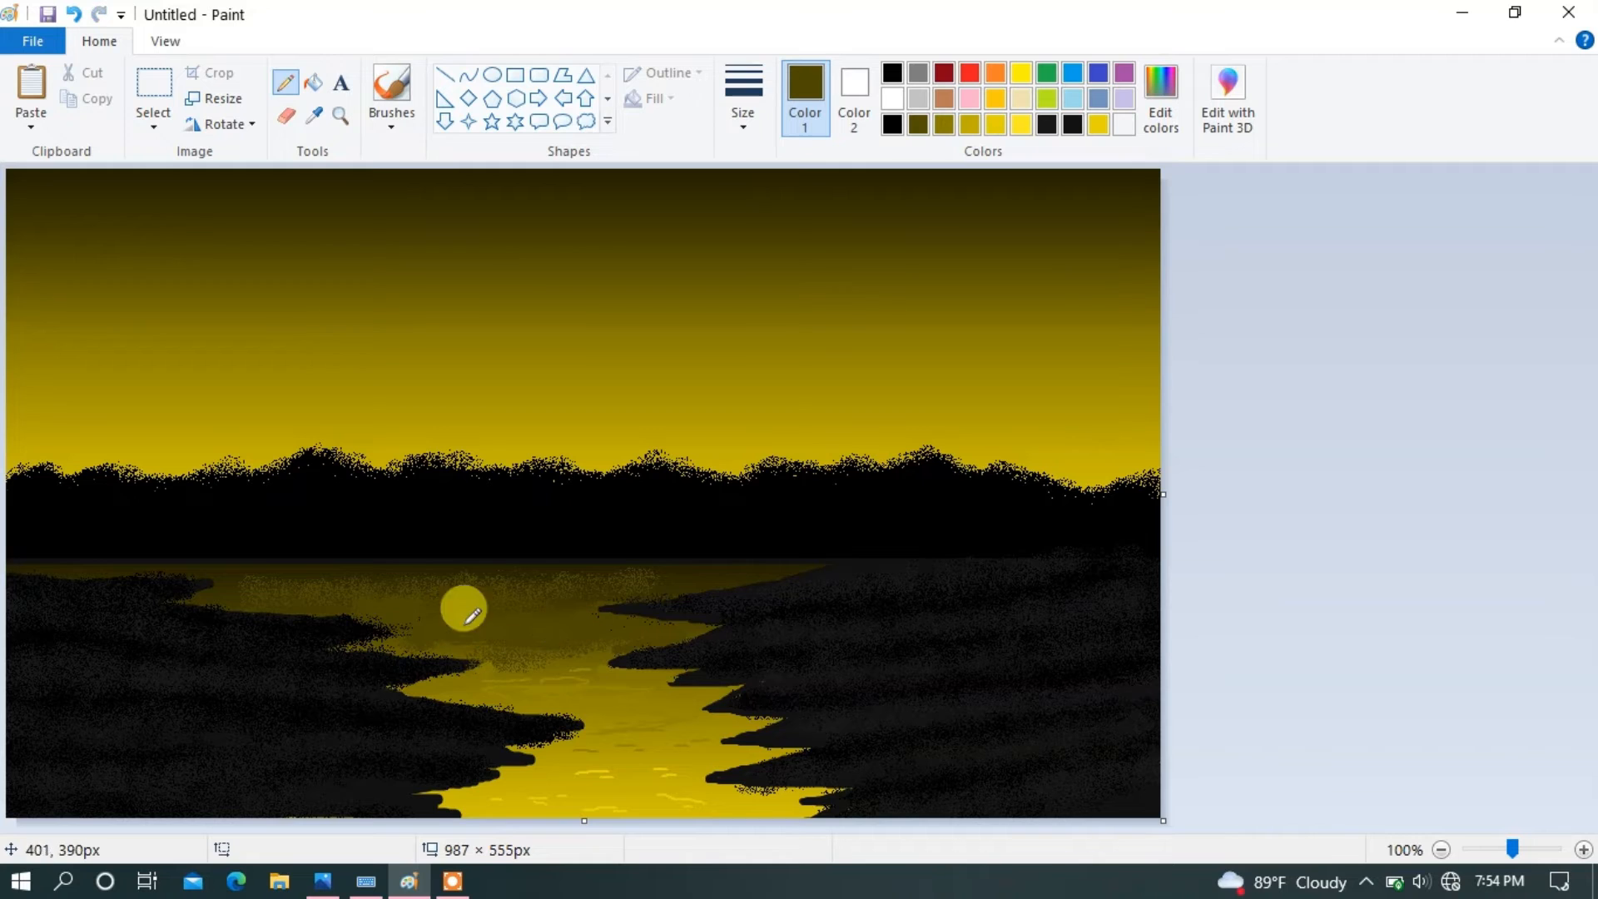
drag(325, 591, 752, 576)
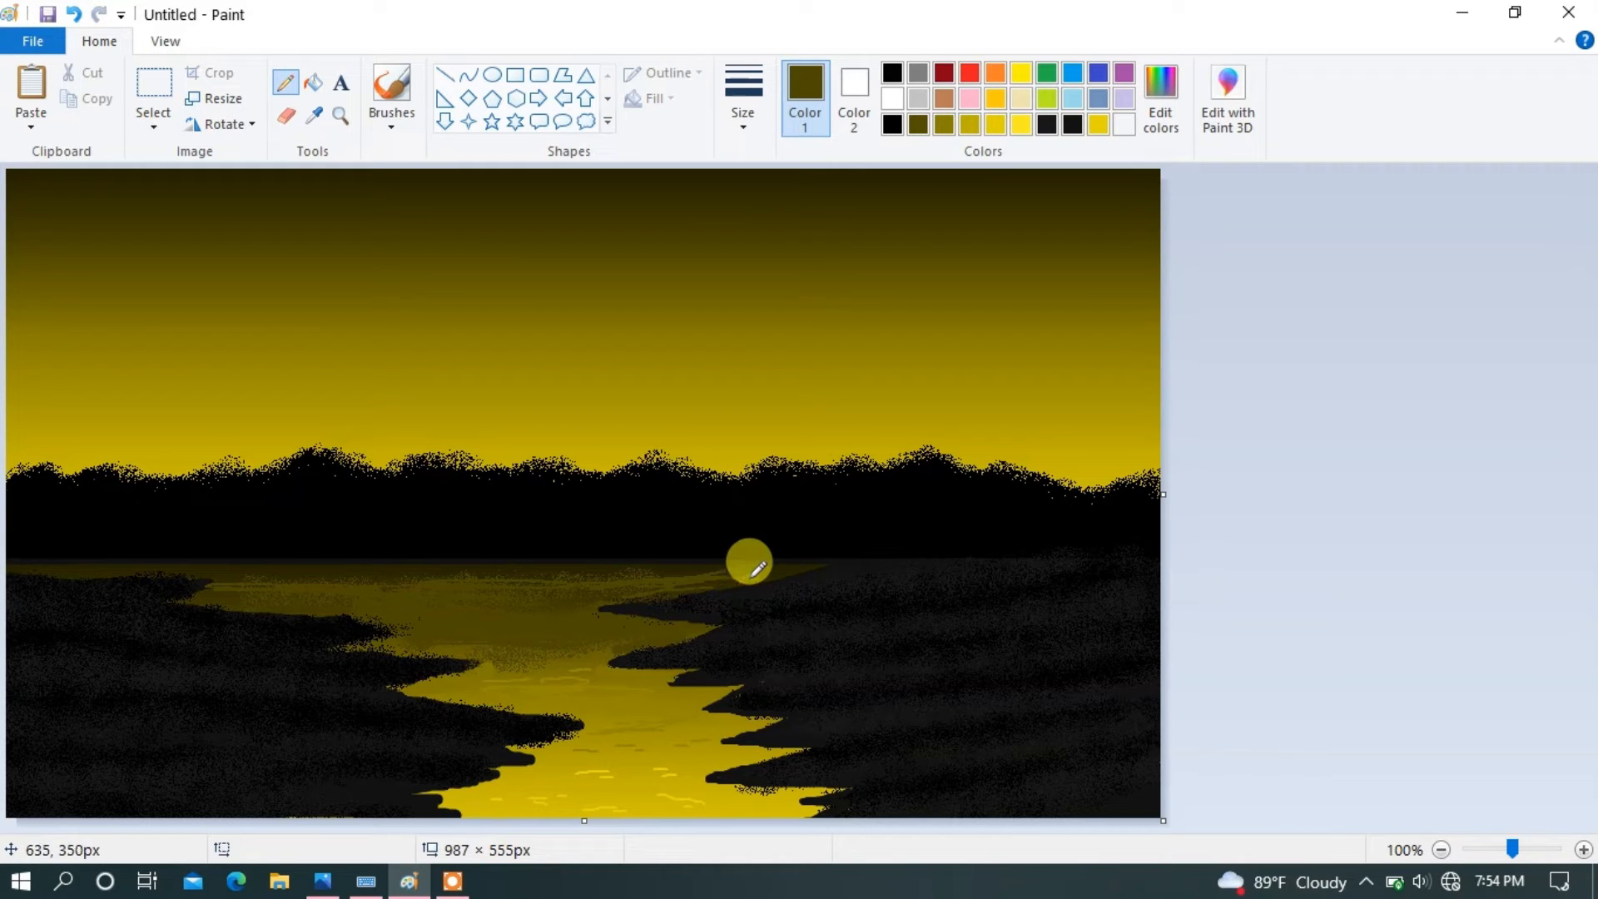
Step: Widen the canvas to 1353 px and fill the added blank area with black
drag(1170, 496, 1585, 486)
click(313, 82)
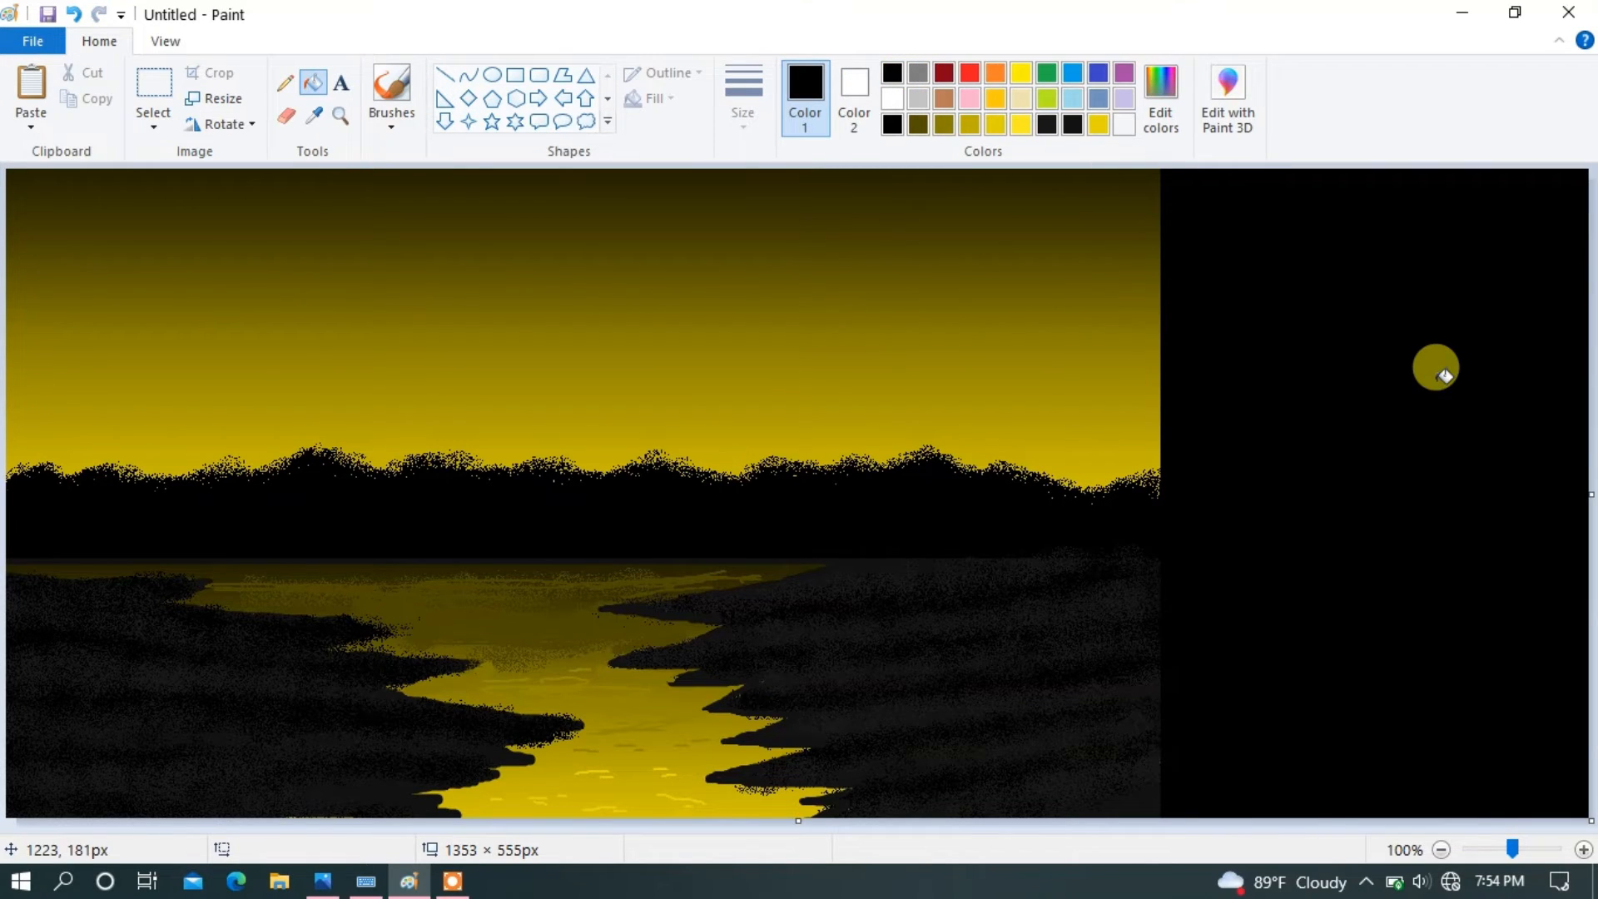
Step: Draw a white circle with solid fill on the black side area and move it slightly up
click(500, 75)
click(894, 100)
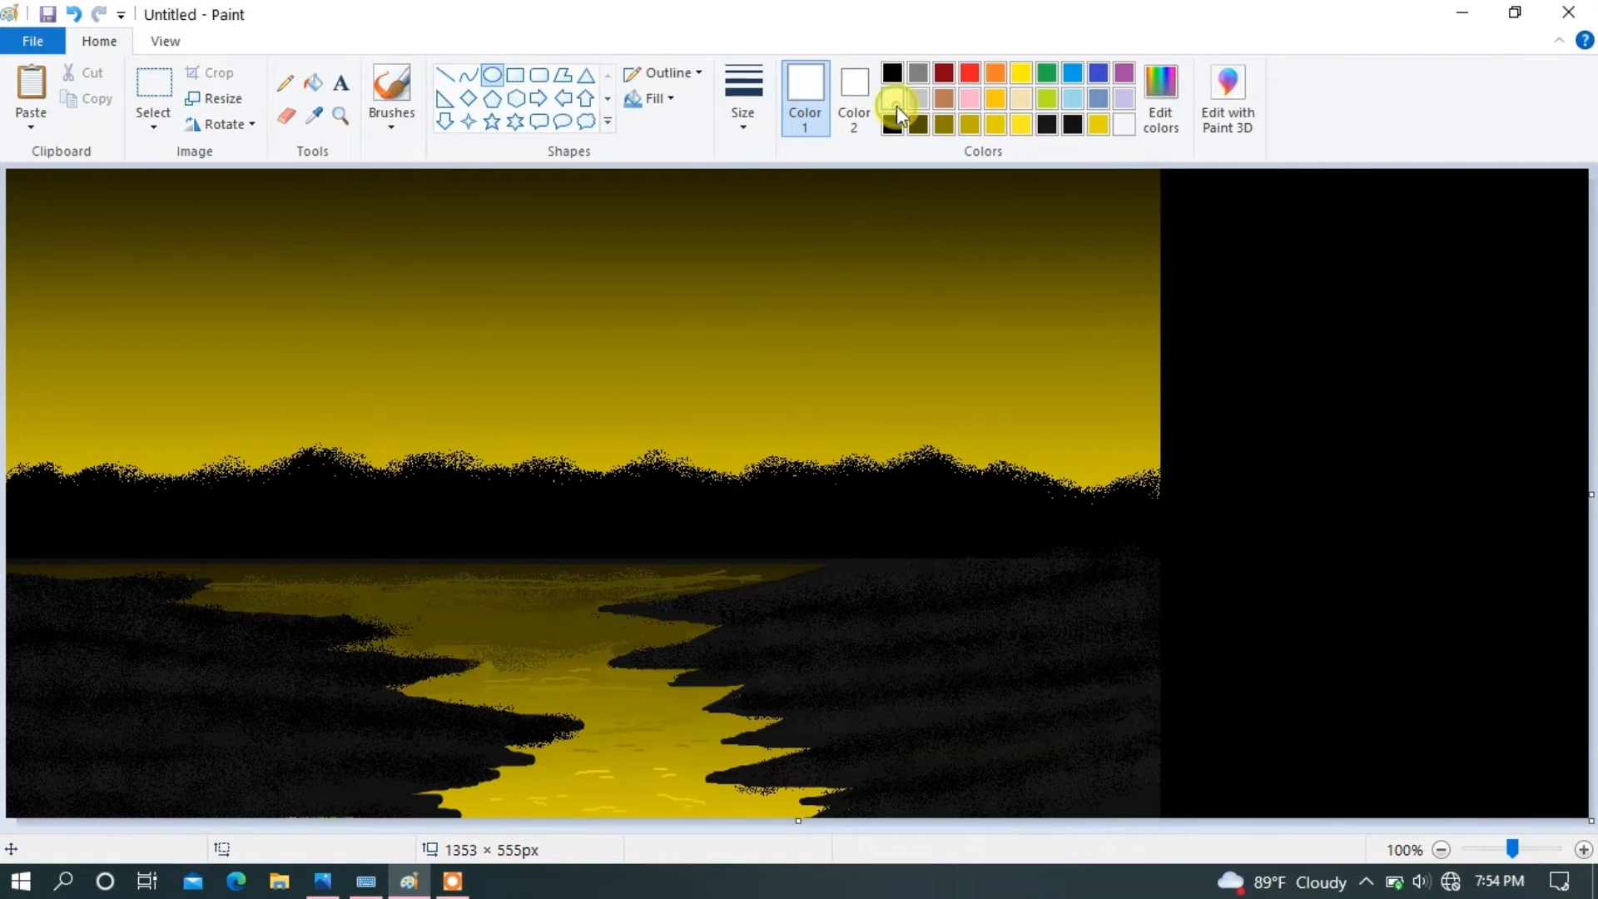
click(634, 101)
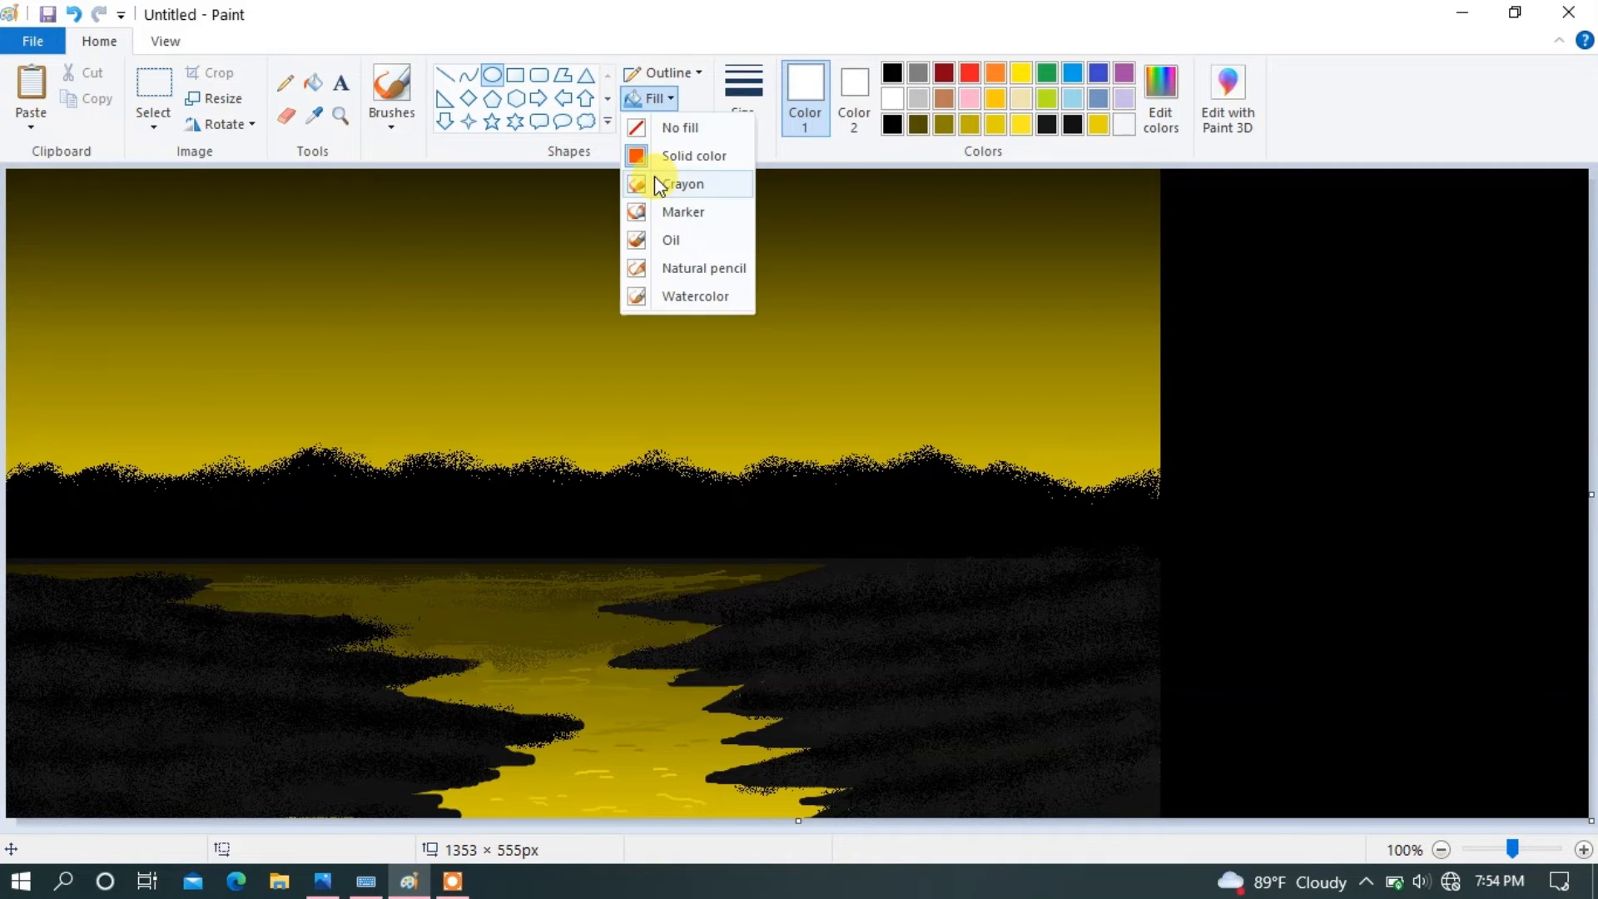
click(663, 158)
drag(1233, 326, 1453, 545)
drag(1376, 441, 1359, 395)
click(1346, 660)
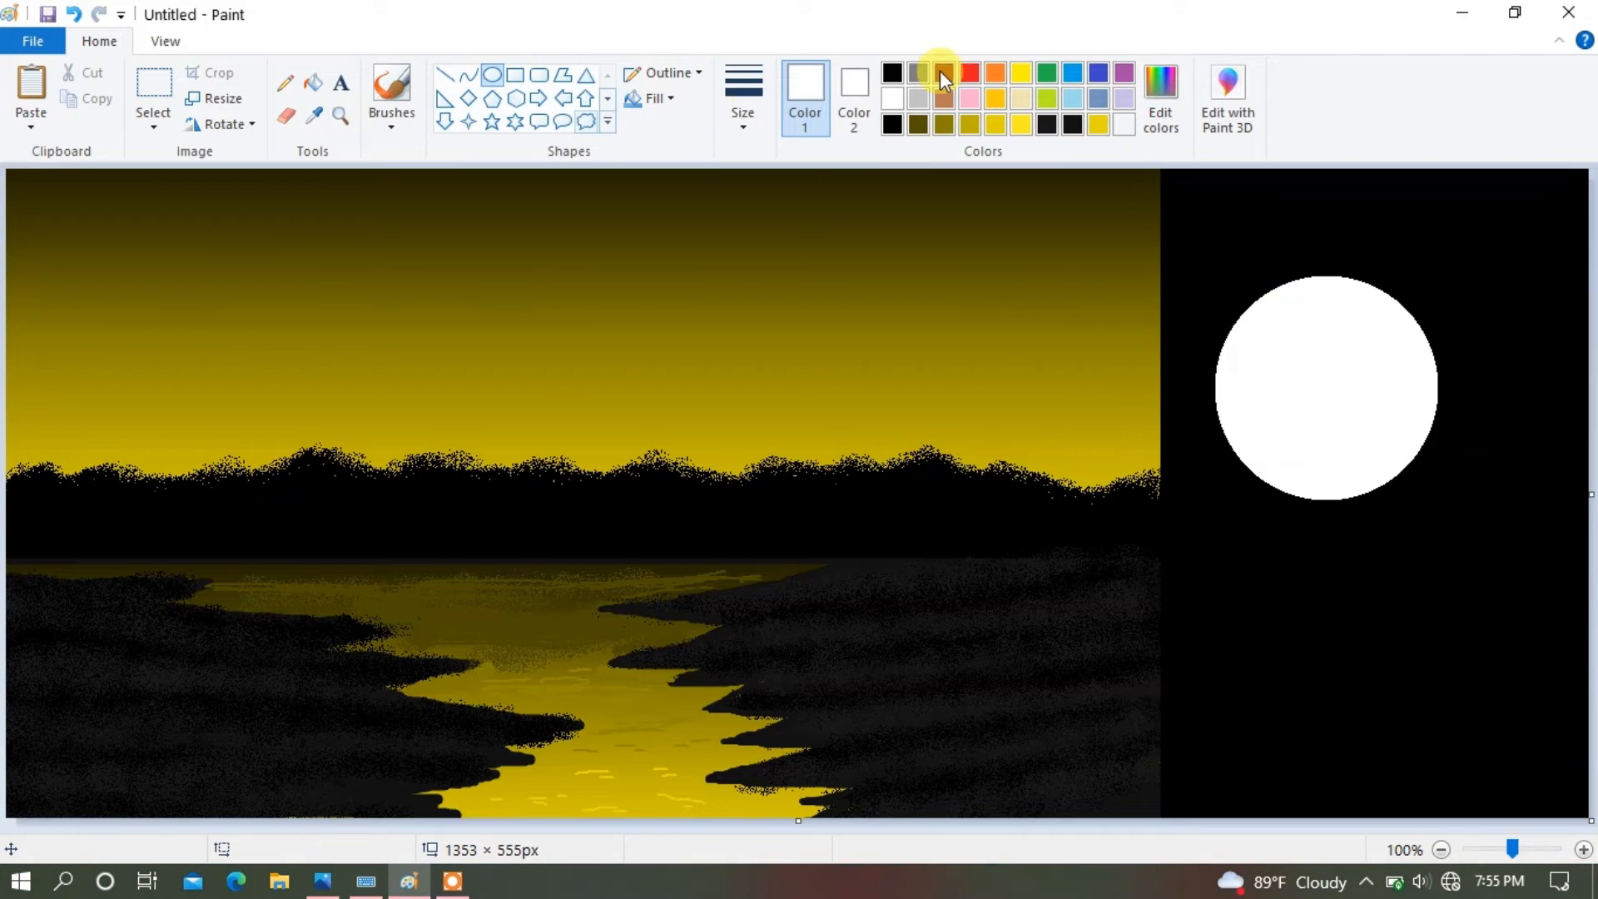
Step: Draw a solid black ellipse about 183 × 203 px over the white circle, offset to leave a crescent on its left side
click(892, 73)
click(856, 87)
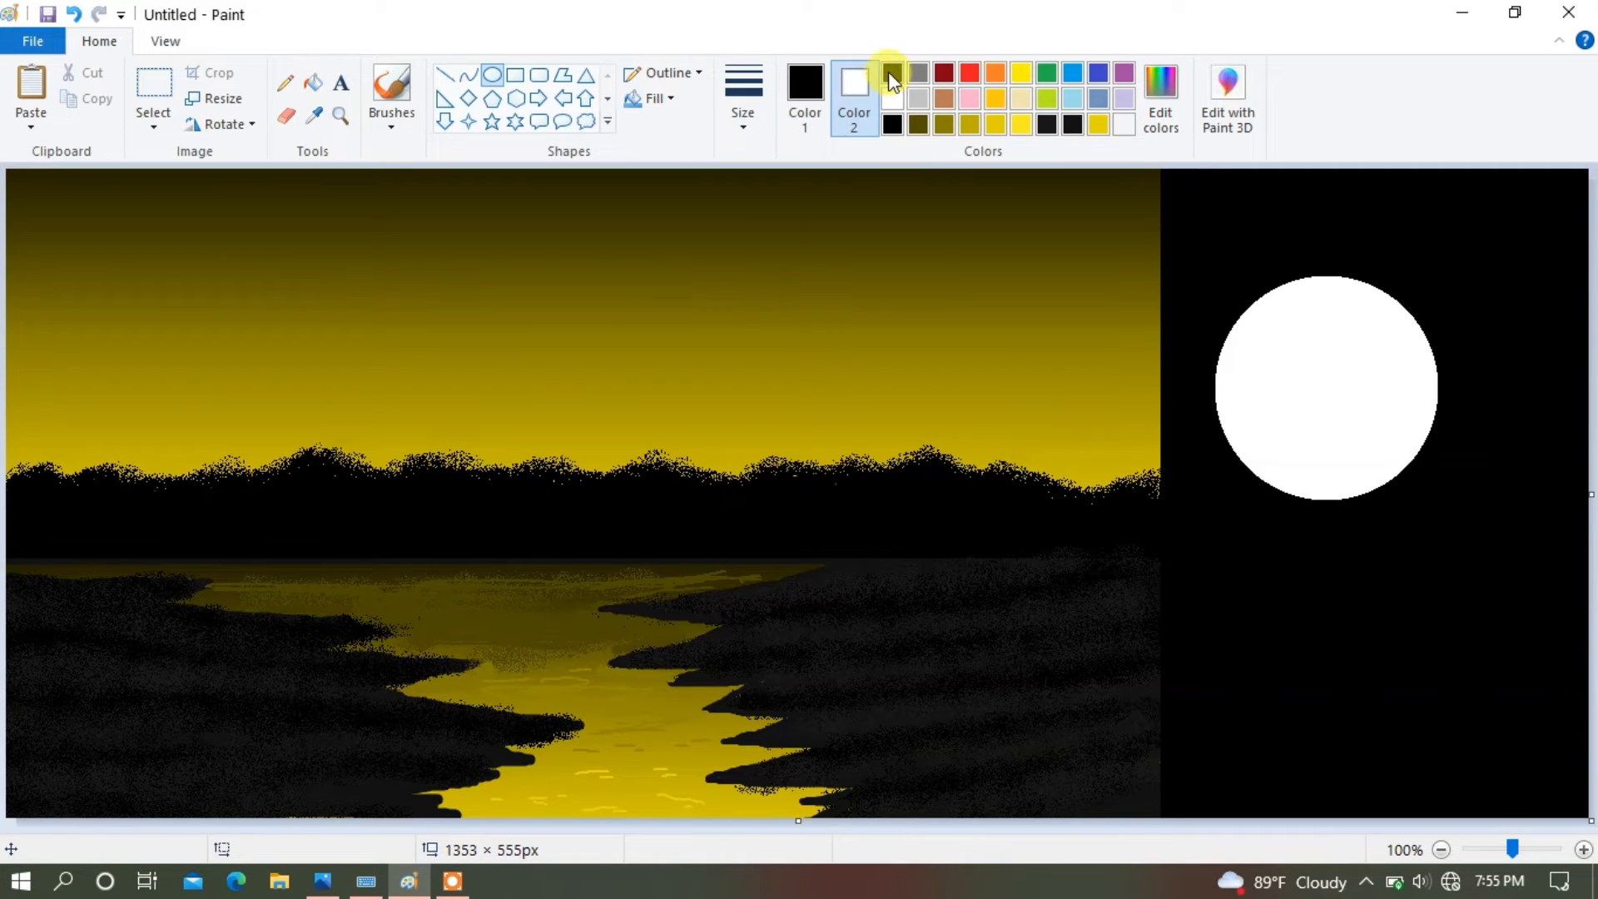
mouse_move(1261, 269)
mouse_down()
mouse_move(1410, 481)
mouse_move(1481, 508)
mouse_up()
drag(1415, 419, 1388, 420)
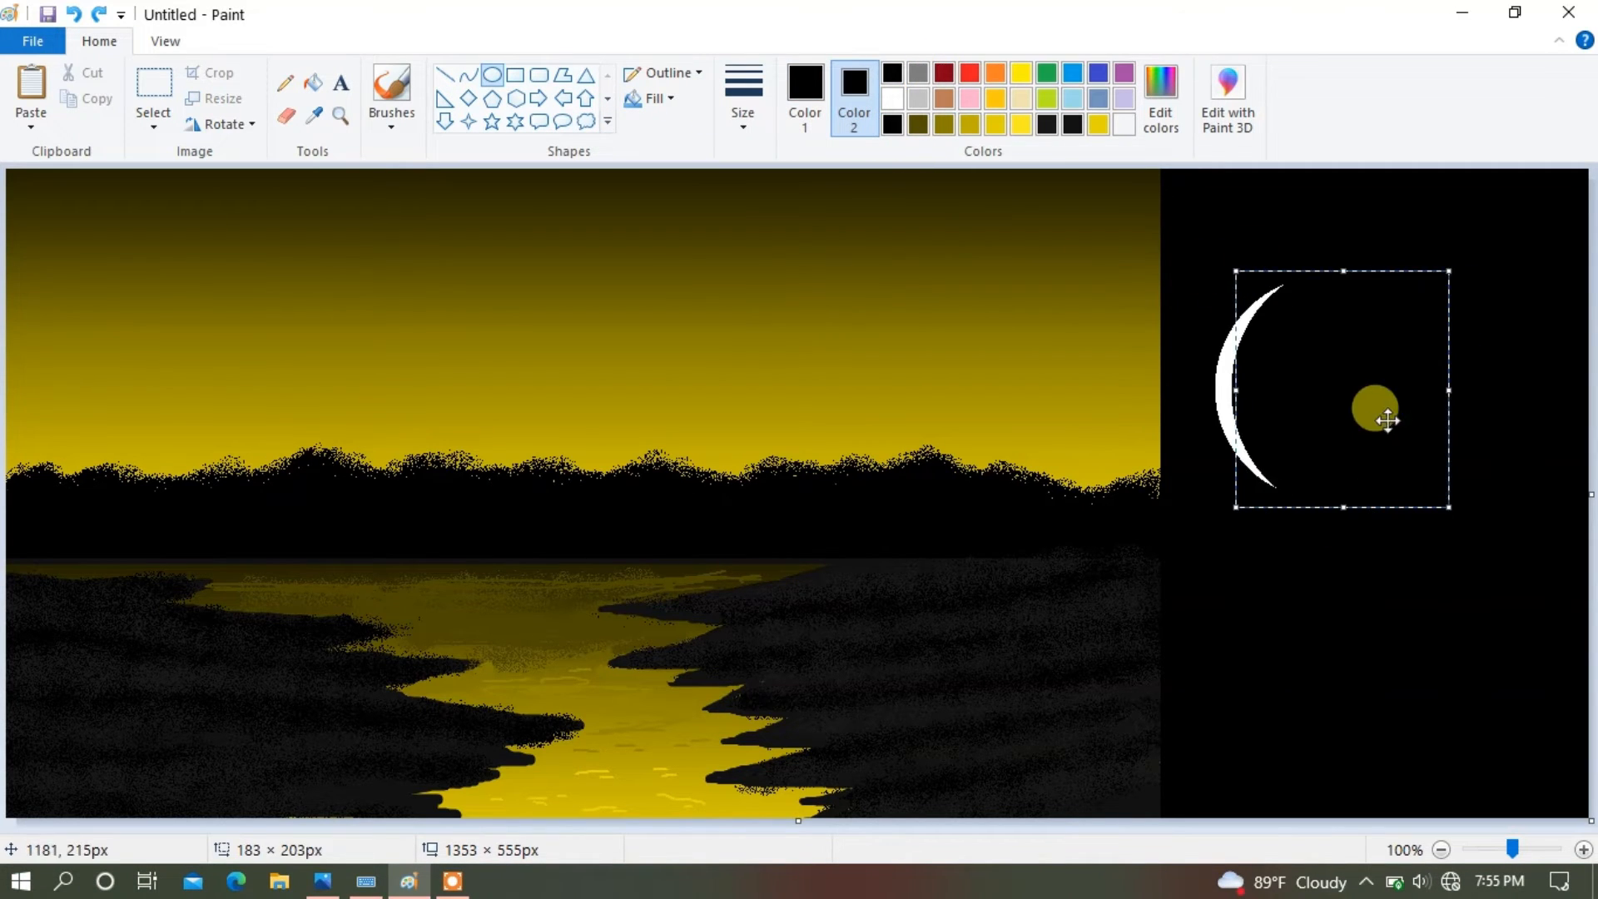
Step: Resize the black ellipse to about 171 × 176 px and reposition it over the white circle, leaving a crescent open toward the upper right
drag(1236, 271, 1260, 286)
mouse_move(1363, 384)
mouse_down()
mouse_move(1341, 373)
mouse_move(1353, 364)
mouse_up()
drag(1438, 268, 1430, 273)
drag(1362, 341, 1354, 346)
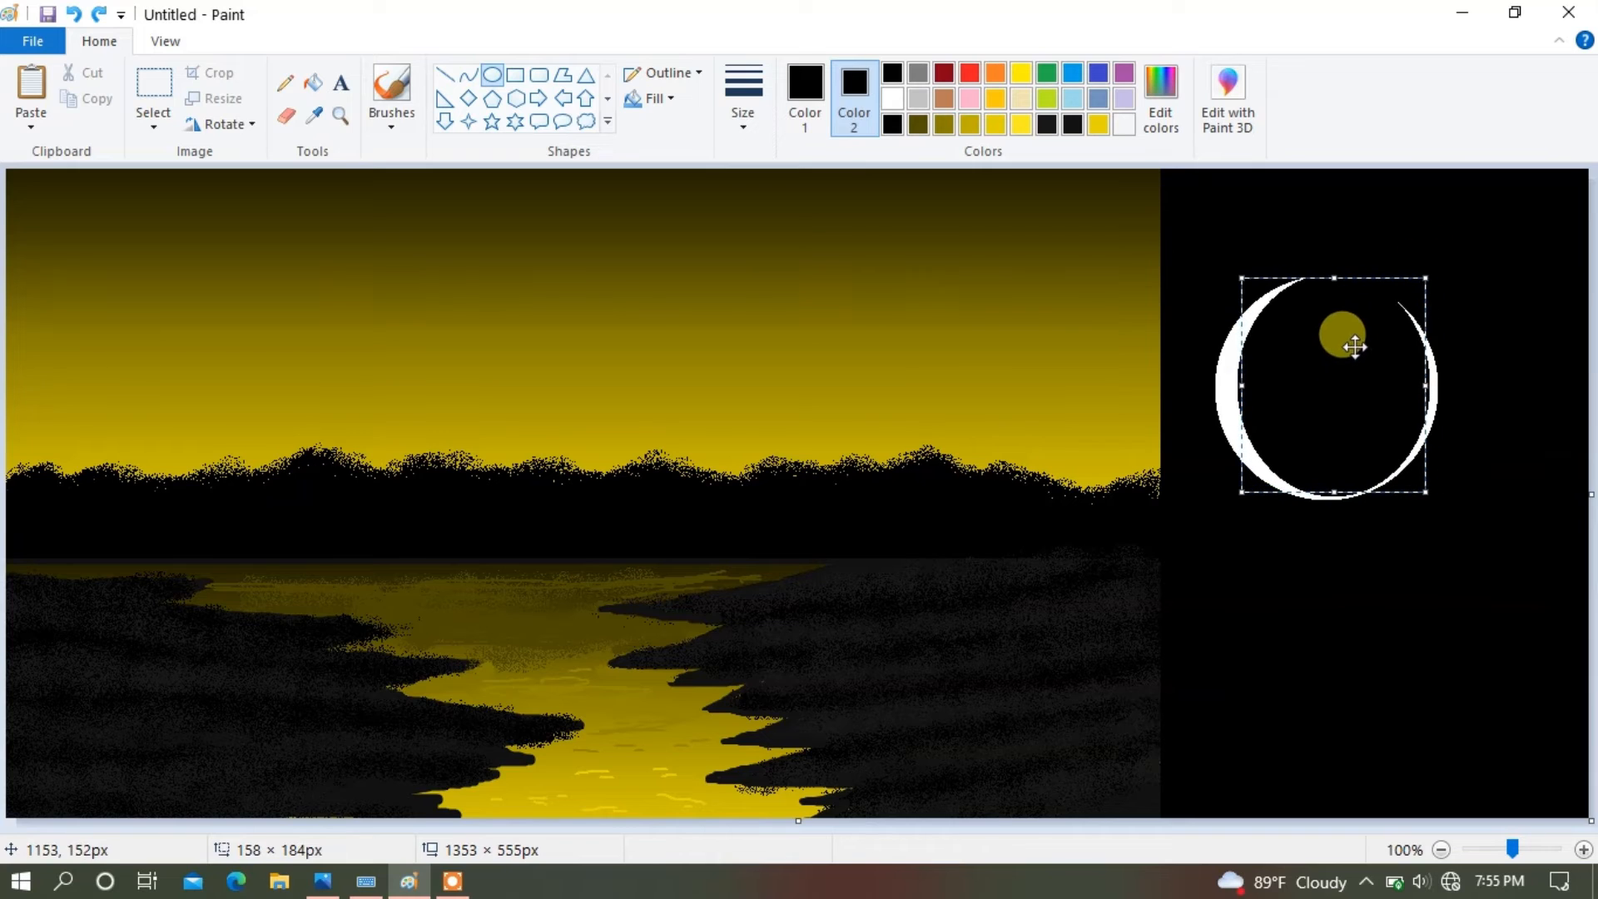
drag(1241, 278, 1235, 287)
drag(1325, 360, 1333, 348)
drag(1244, 279, 1232, 283)
drag(1306, 339, 1309, 343)
drag(1234, 285, 1236, 278)
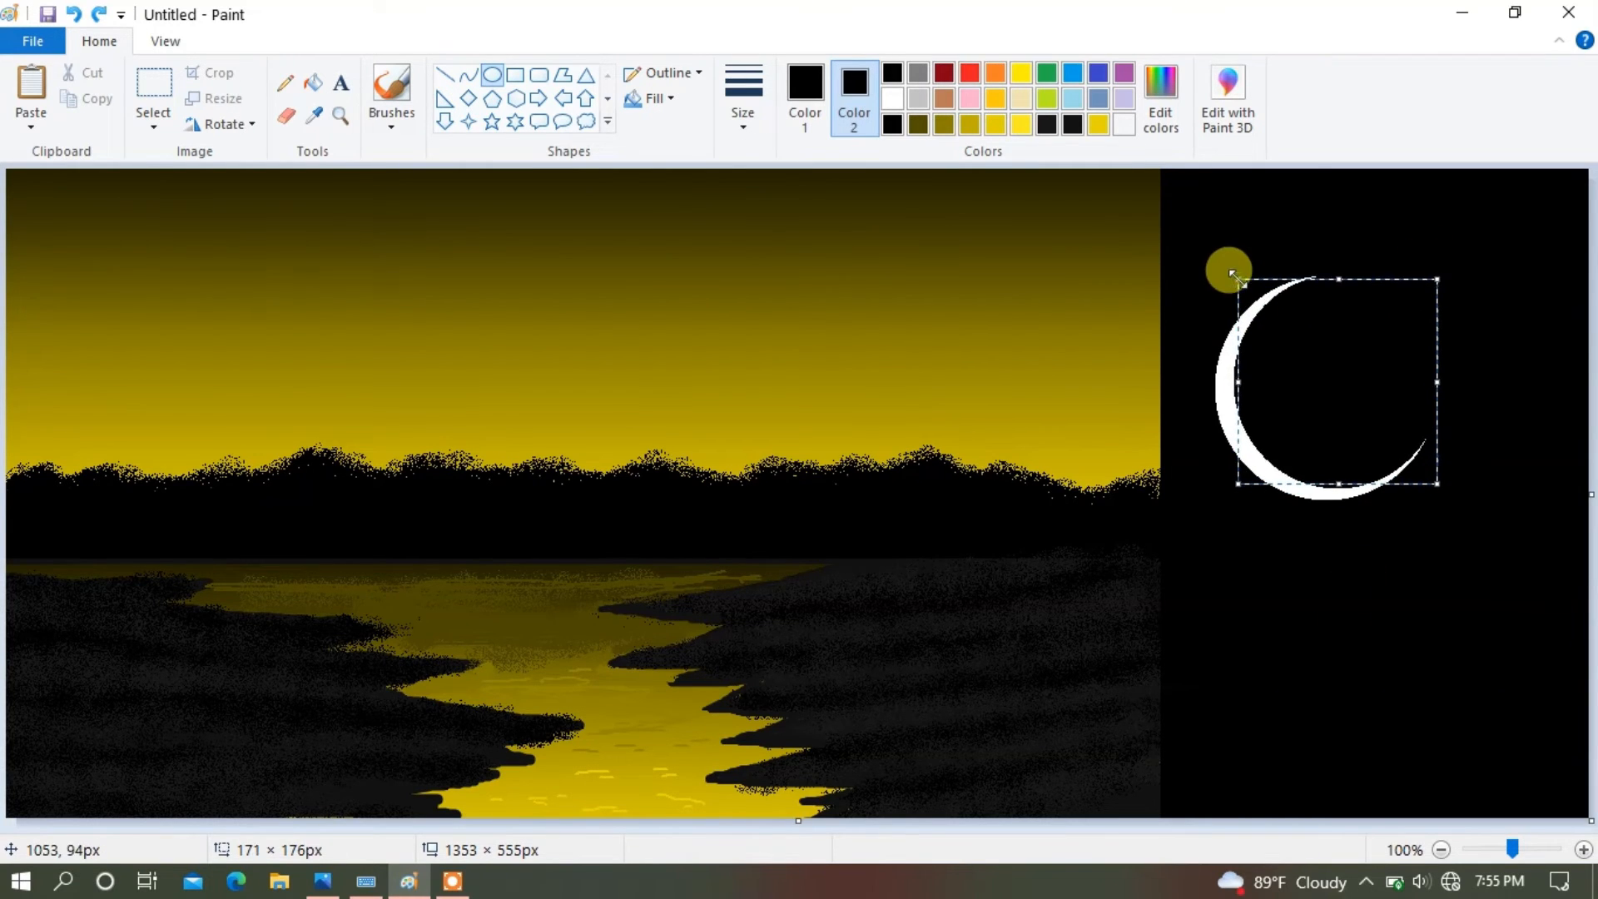
click(1384, 683)
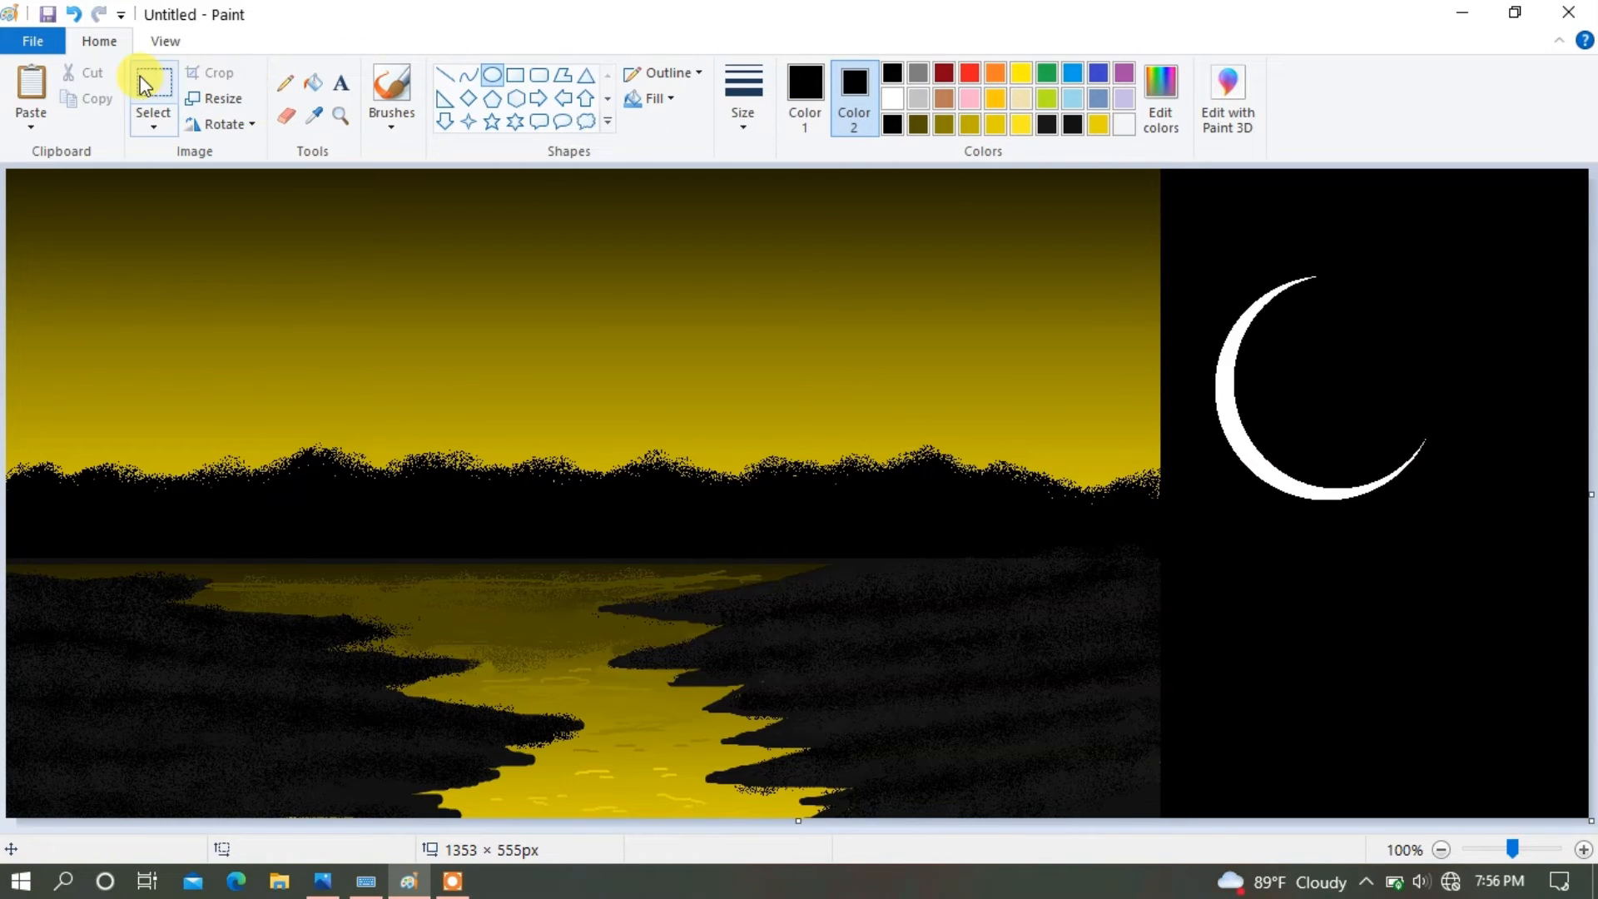
Step: Move the crescent into the upper-left sky with a transparent selection and narrow the canvas to 987 px, cropping off the black side area
click(148, 129)
click(170, 337)
drag(1185, 250, 1503, 552)
mouse_move(1332, 367)
mouse_down()
mouse_move(1287, 350)
mouse_move(641, 328)
mouse_move(436, 279)
mouse_up()
click(1409, 408)
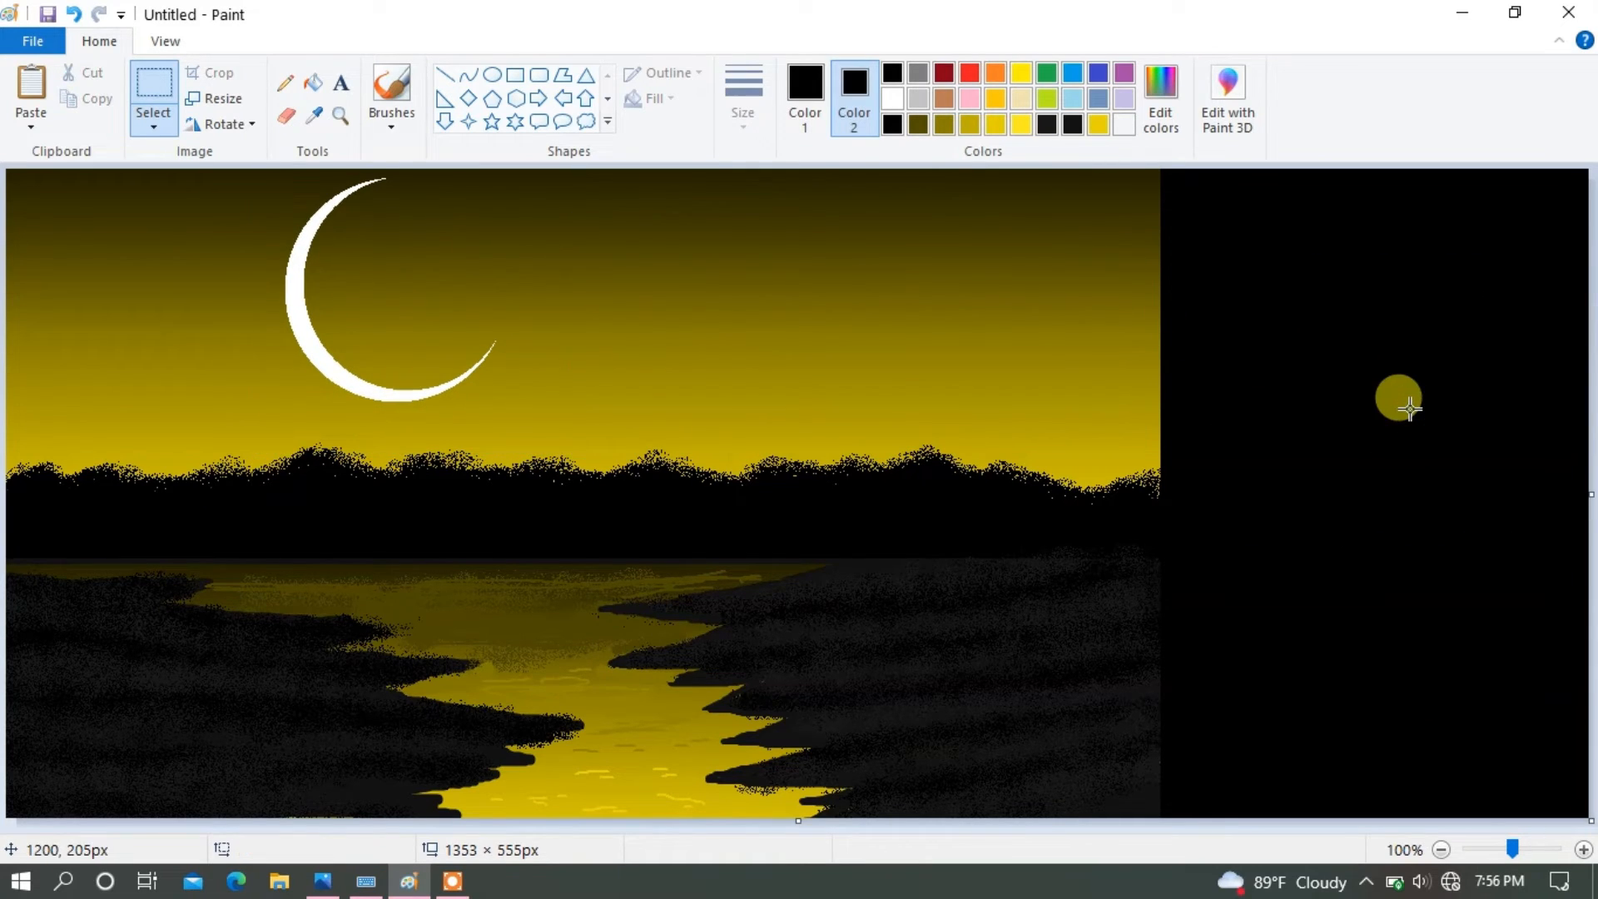
drag(1590, 494, 1161, 527)
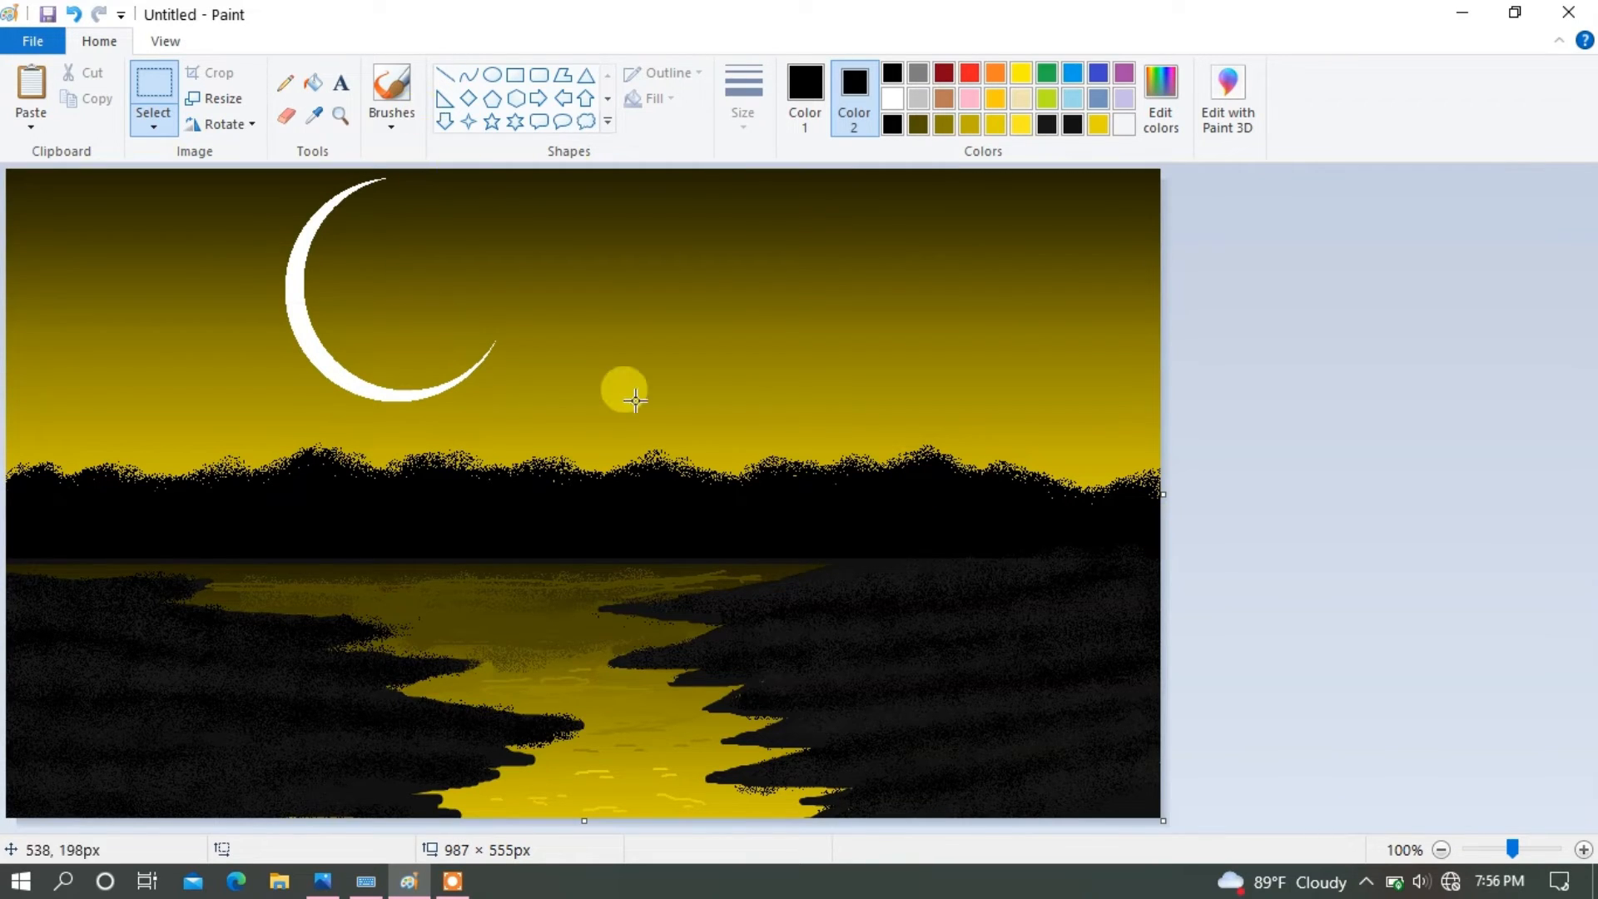
Step: Draw small white four-point stars of varying size, about 11 to 17 px, scattered across the sky
click(471, 122)
click(801, 90)
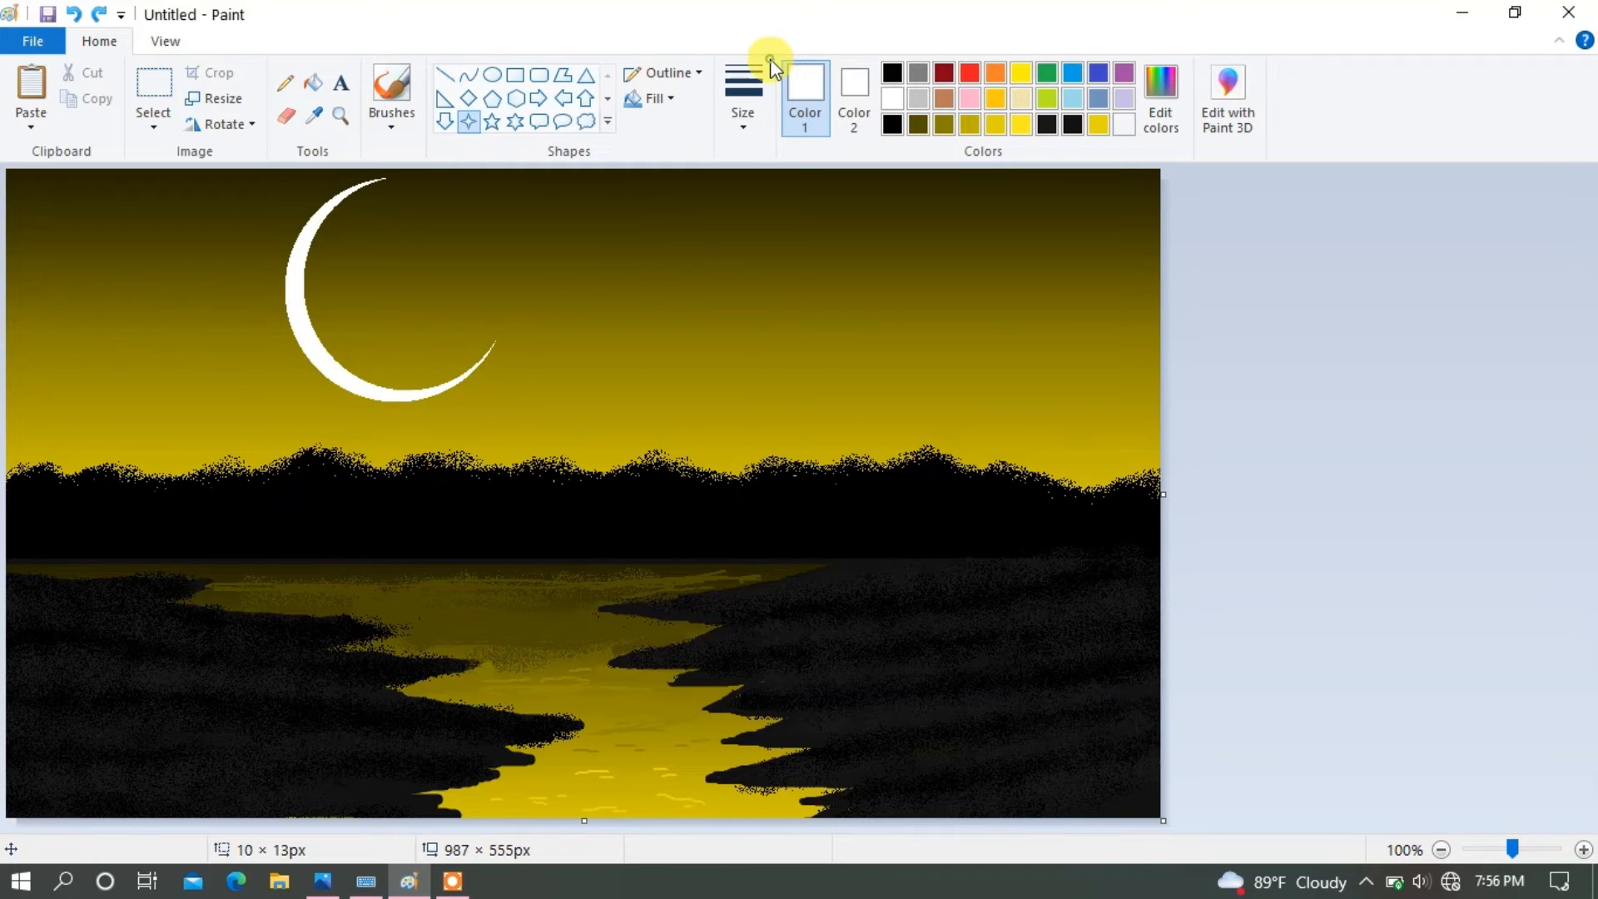
click(753, 91)
click(743, 185)
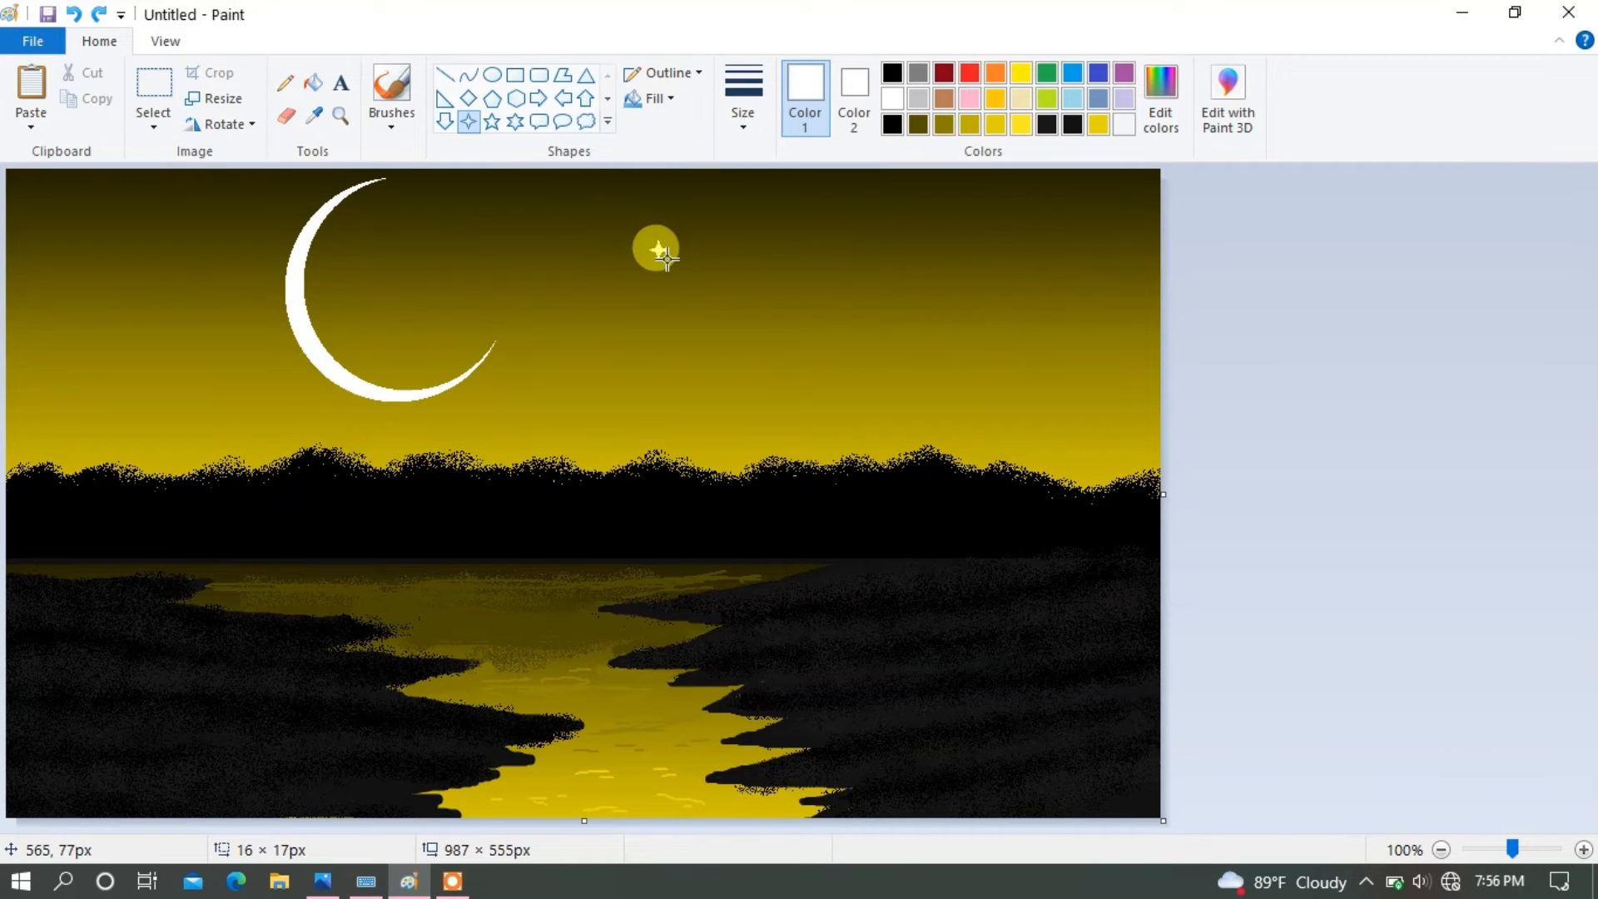
click(619, 320)
drag(400, 273, 412, 285)
drag(125, 332, 138, 346)
drag(164, 233, 176, 245)
click(842, 320)
drag(578, 356, 591, 368)
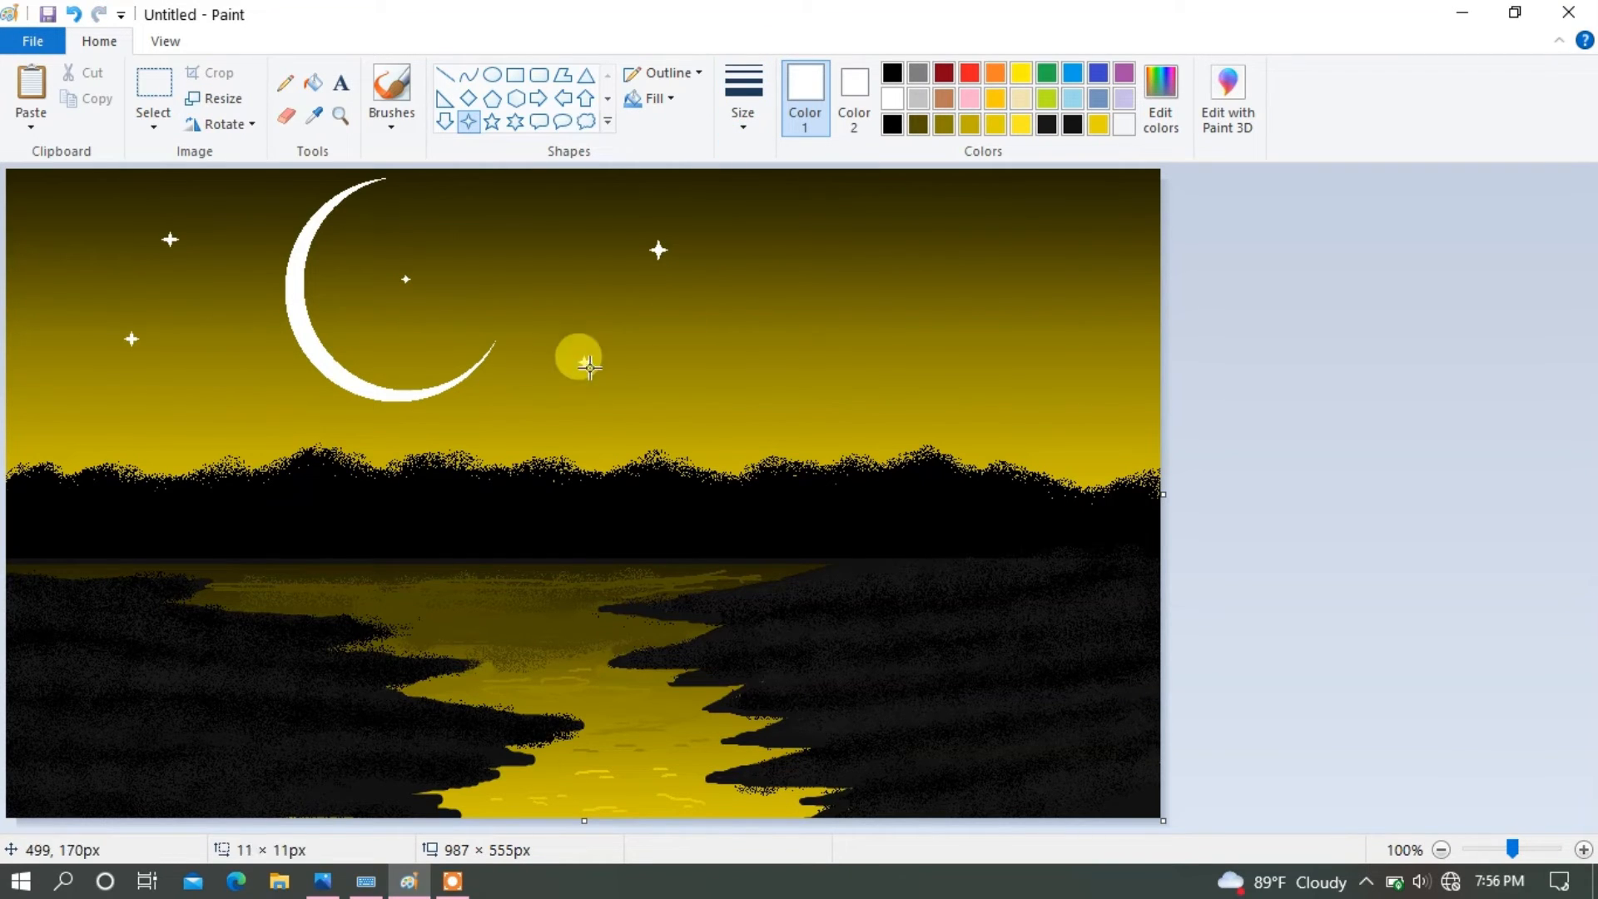
drag(885, 221, 898, 232)
drag(983, 322, 1004, 340)
drag(756, 344, 770, 356)
Step: Dot larger round white stars between the four-point stars with the Brush
click(391, 84)
click(202, 304)
click(529, 246)
click(699, 405)
click(944, 367)
click(1091, 262)
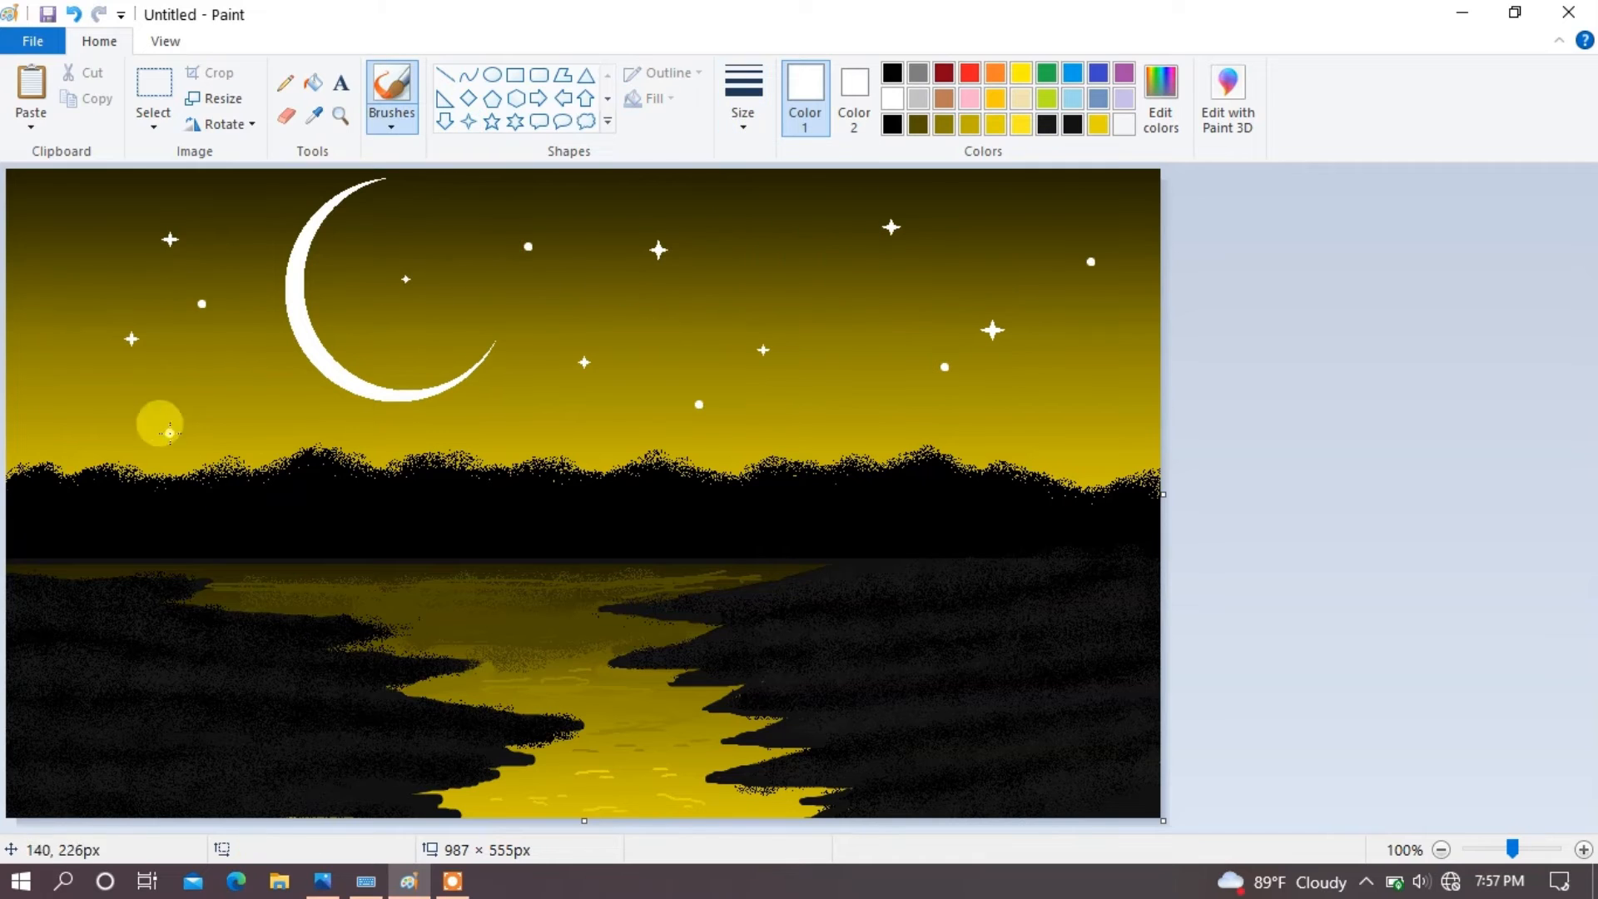
Step: Scatter smaller white dots around the existing stars across the sky
click(103, 279)
click(417, 302)
click(612, 378)
click(927, 258)
click(1018, 314)
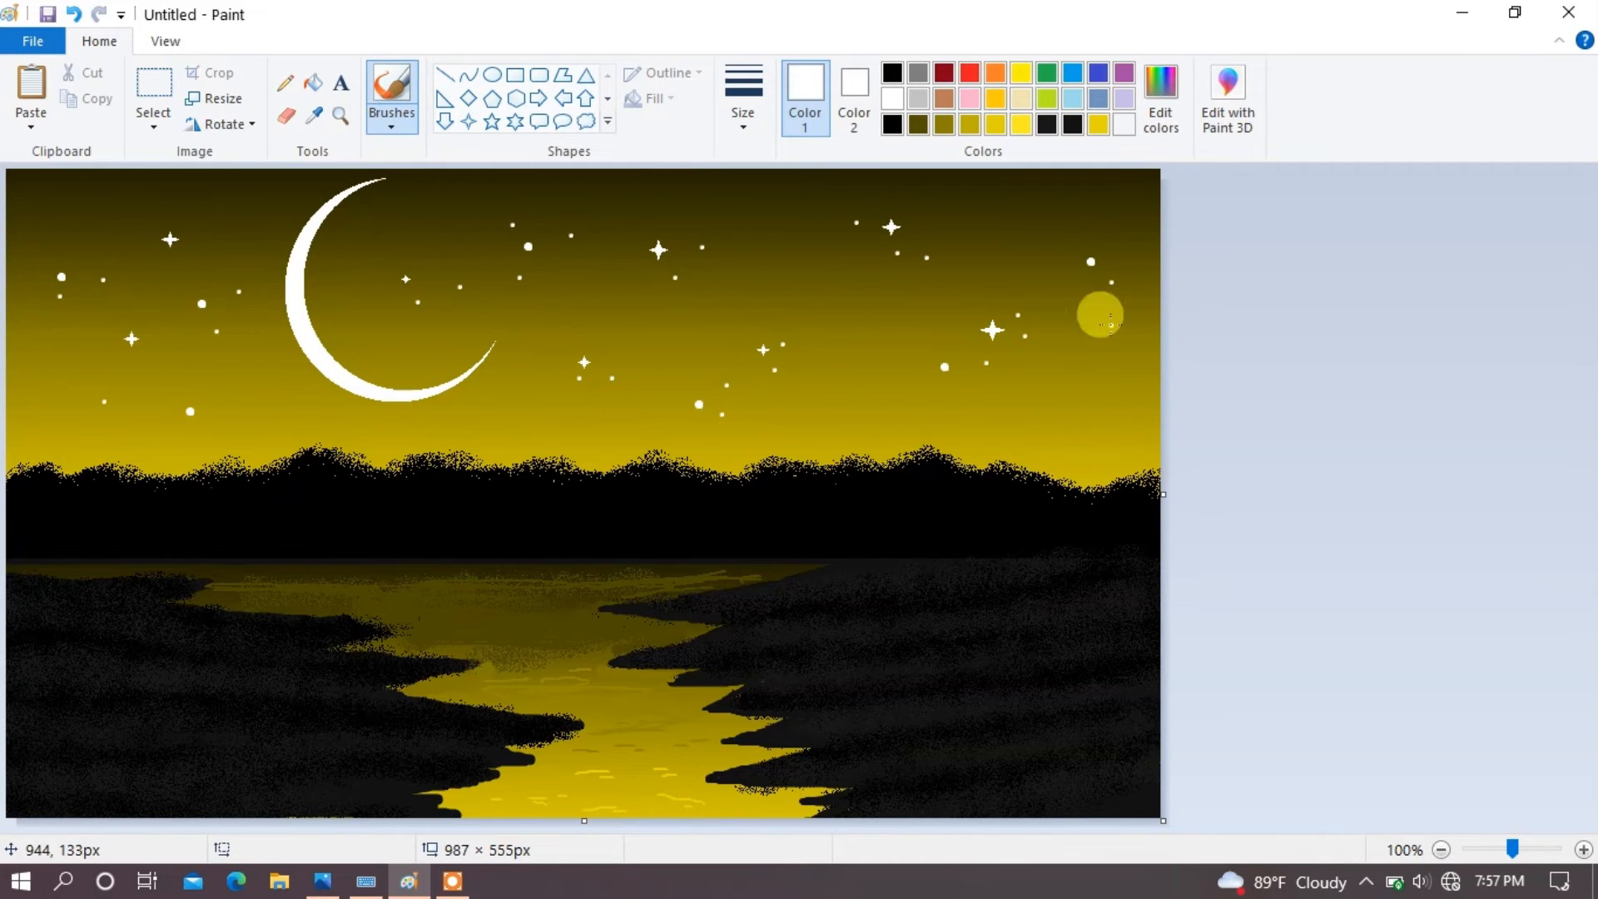
Step: Sprinkle tiny white star dots over the whole sky with the Brush at its thinnest size
click(742, 98)
click(742, 160)
click(185, 277)
click(45, 374)
click(507, 393)
click(727, 222)
click(609, 447)
click(804, 259)
click(1070, 316)
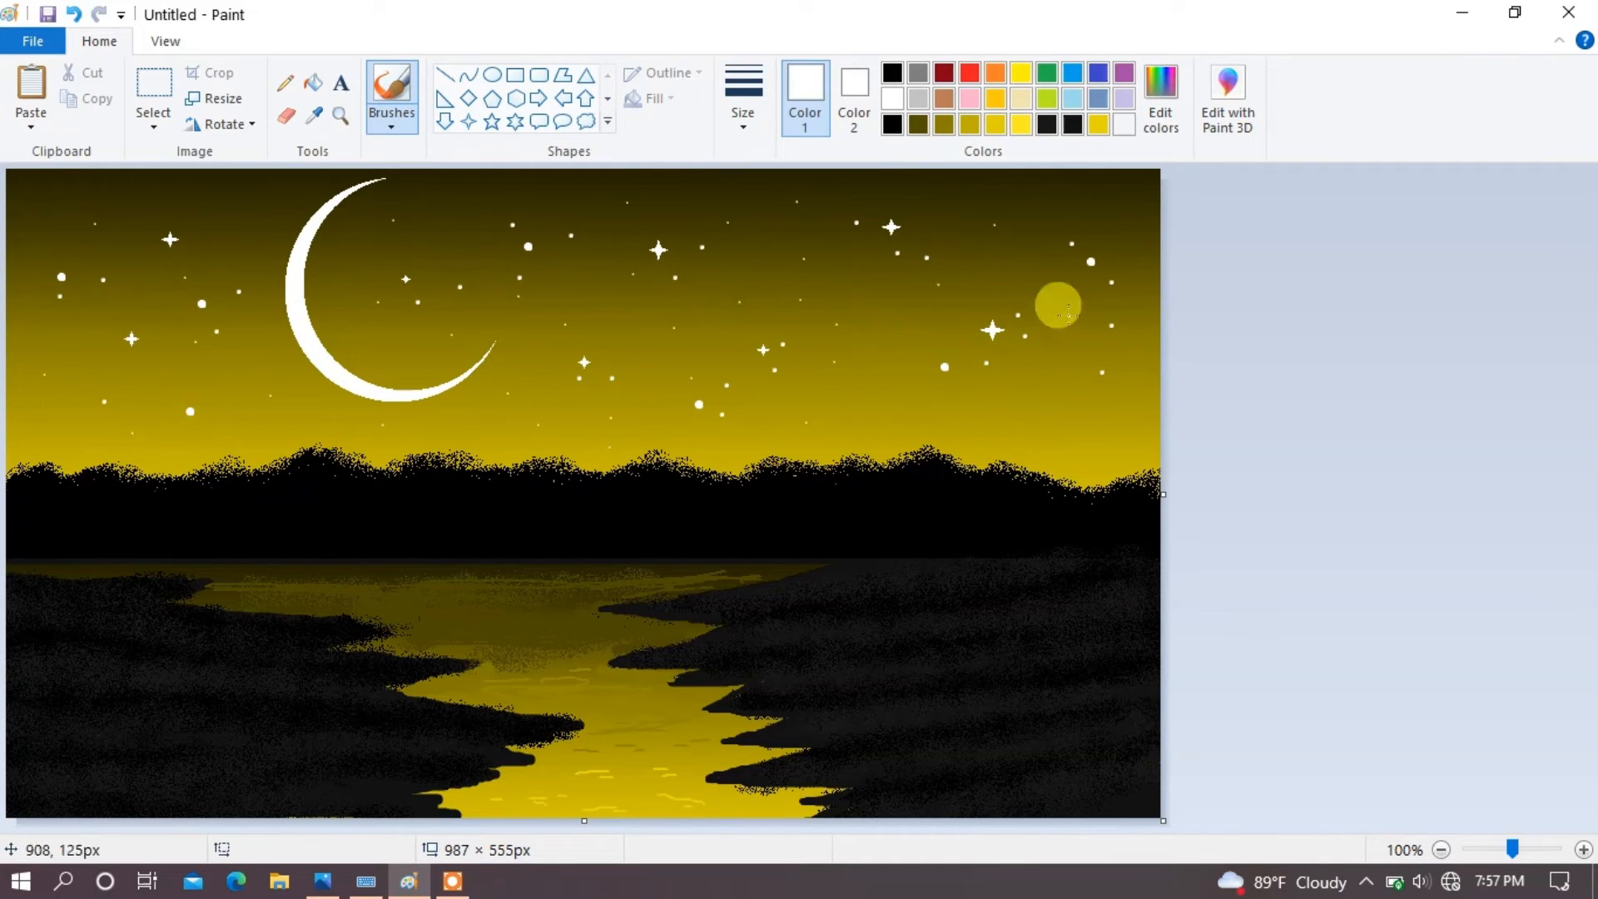
click(1137, 352)
click(934, 184)
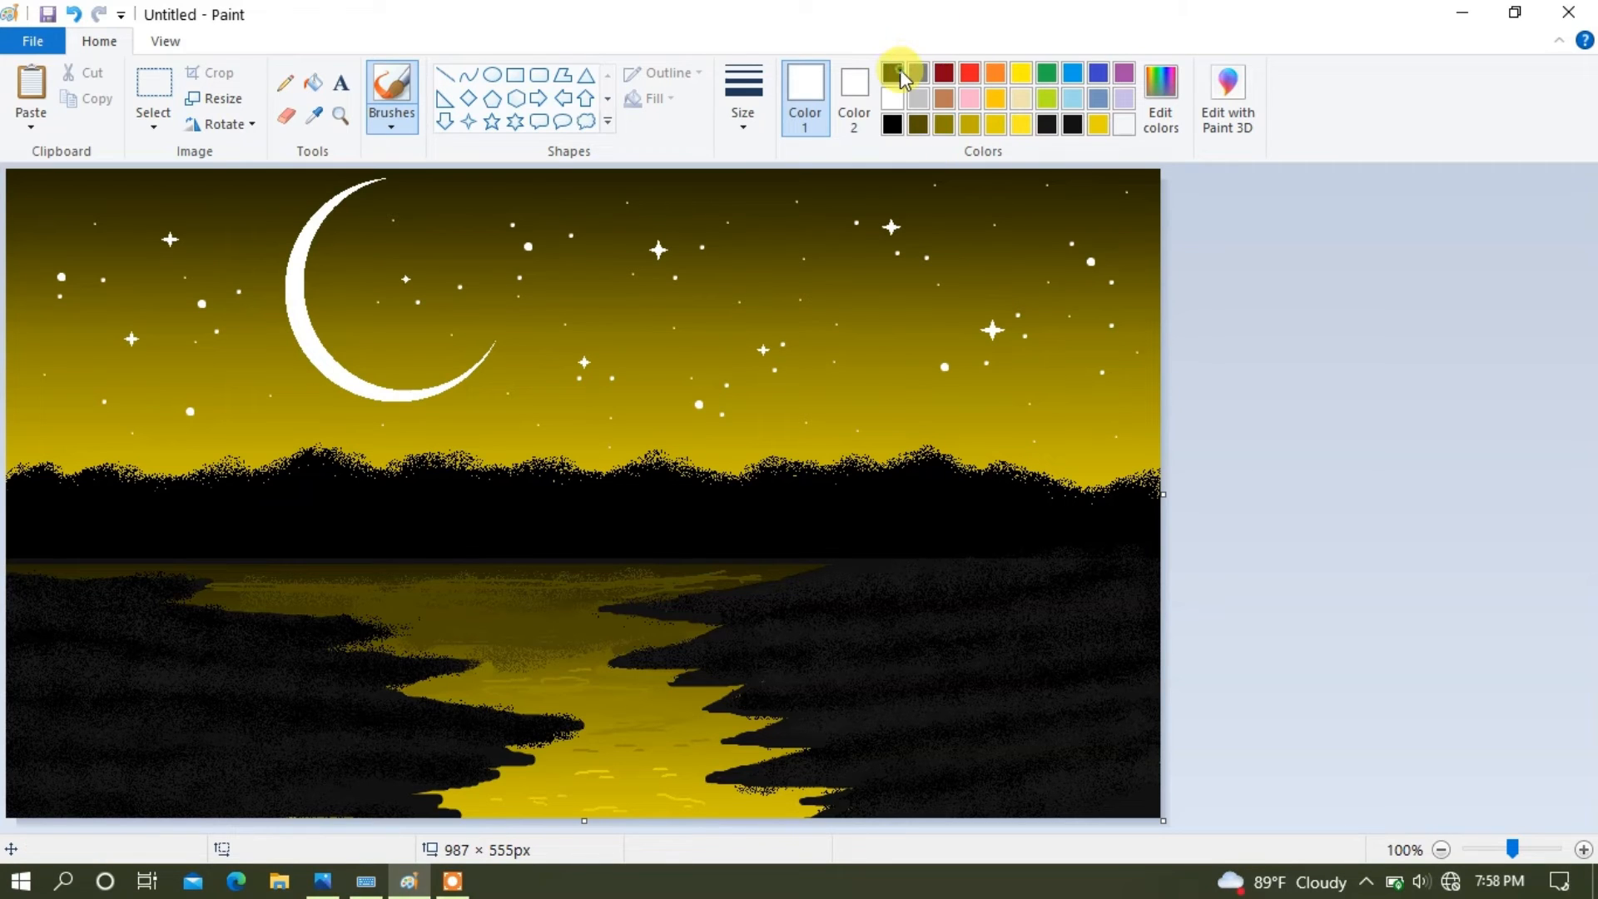
Step: Paint a black tree trunk with main limbs on the left bank, using the Brush at its thickest size
click(391, 123)
click(404, 171)
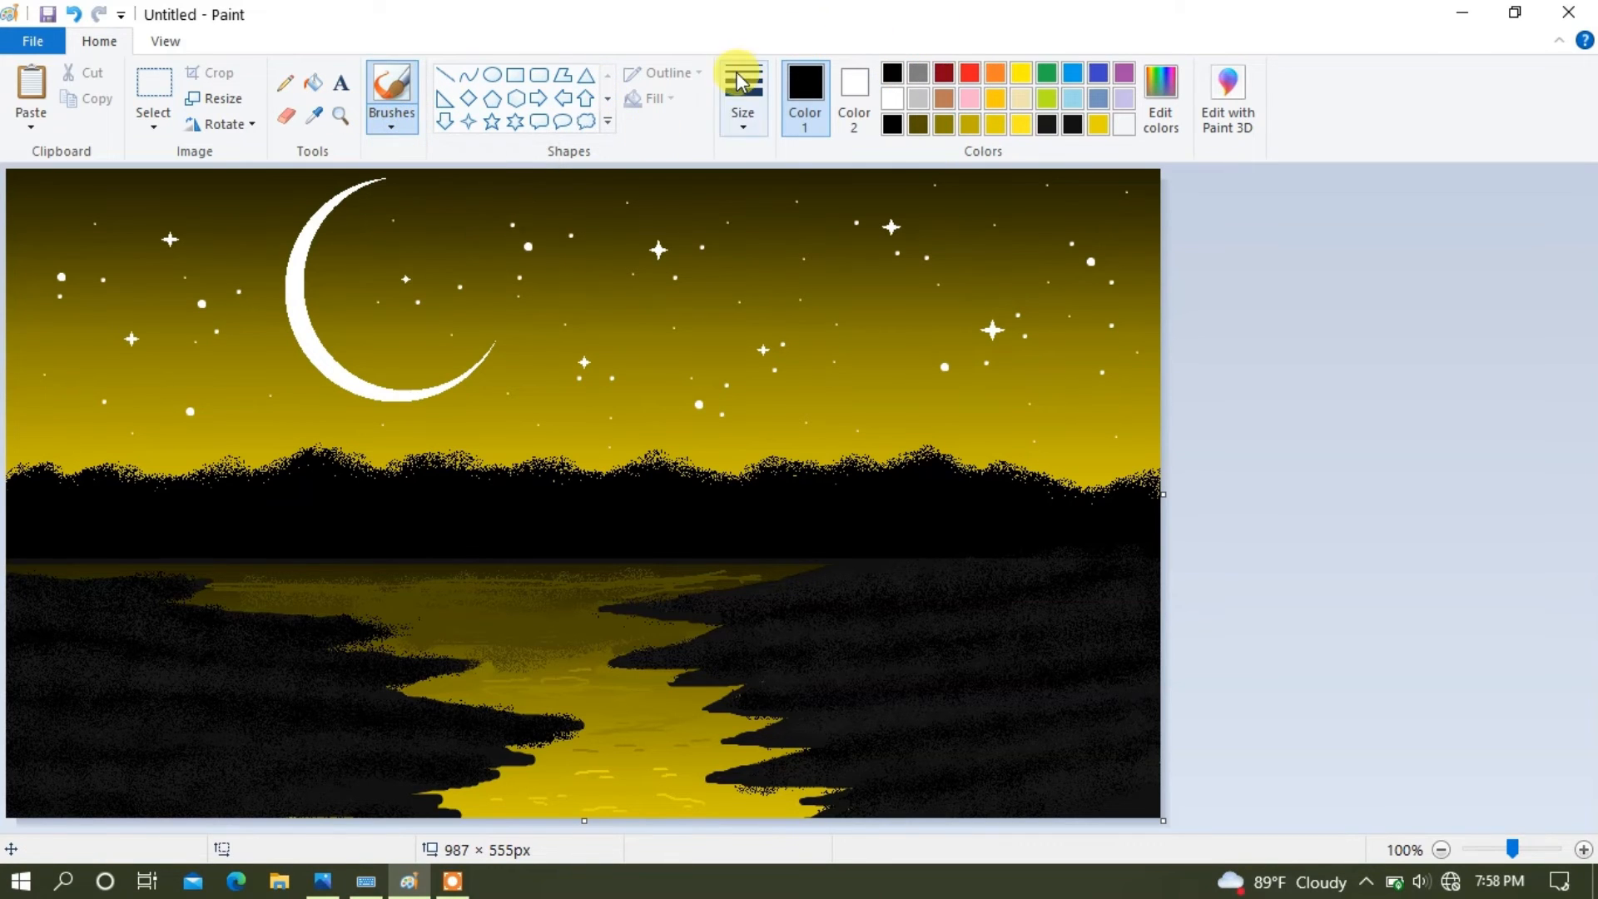
click(742, 98)
click(749, 296)
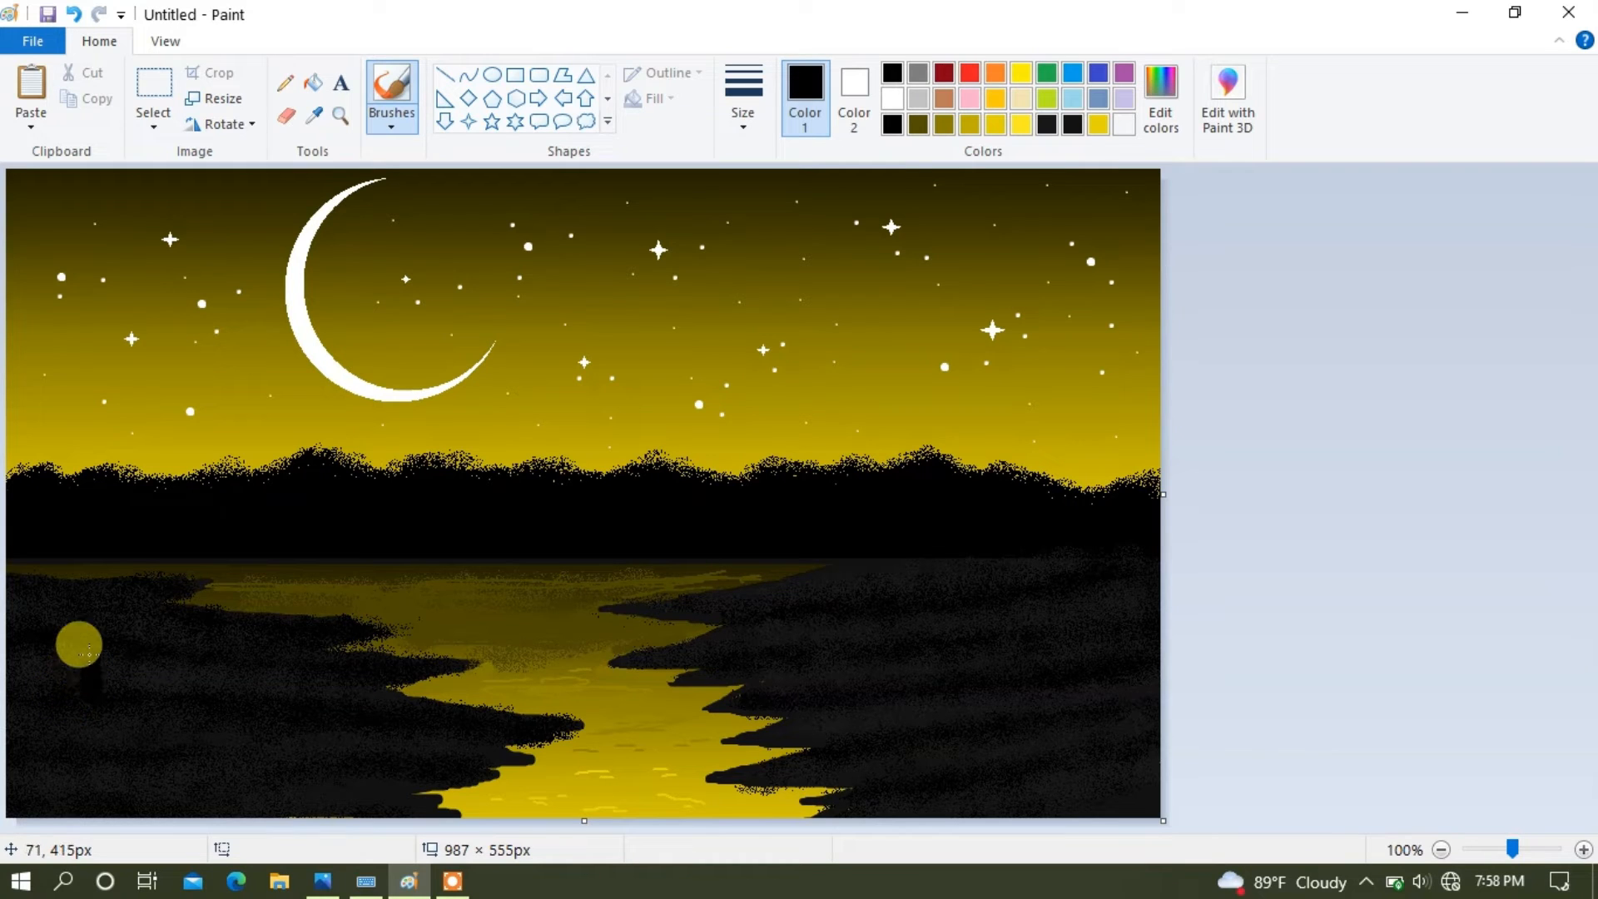
mouse_move(89, 654)
mouse_down()
mouse_move(71, 471)
mouse_move(114, 441)
mouse_move(74, 396)
mouse_up()
mouse_move(104, 587)
mouse_down()
mouse_move(133, 409)
mouse_move(33, 358)
mouse_up()
drag(133, 437, 189, 334)
drag(130, 416, 109, 361)
drag(81, 441, 12, 420)
mouse_move(142, 480)
mouse_down()
mouse_move(228, 441)
mouse_move(243, 364)
mouse_up()
Step: Add thinner black branches to the left tree with the next smaller Brush size
click(762, 107)
click(749, 253)
drag(181, 345, 173, 288)
drag(40, 333, 59, 291)
drag(123, 335, 117, 275)
drag(187, 339, 220, 325)
drag(173, 288, 177, 254)
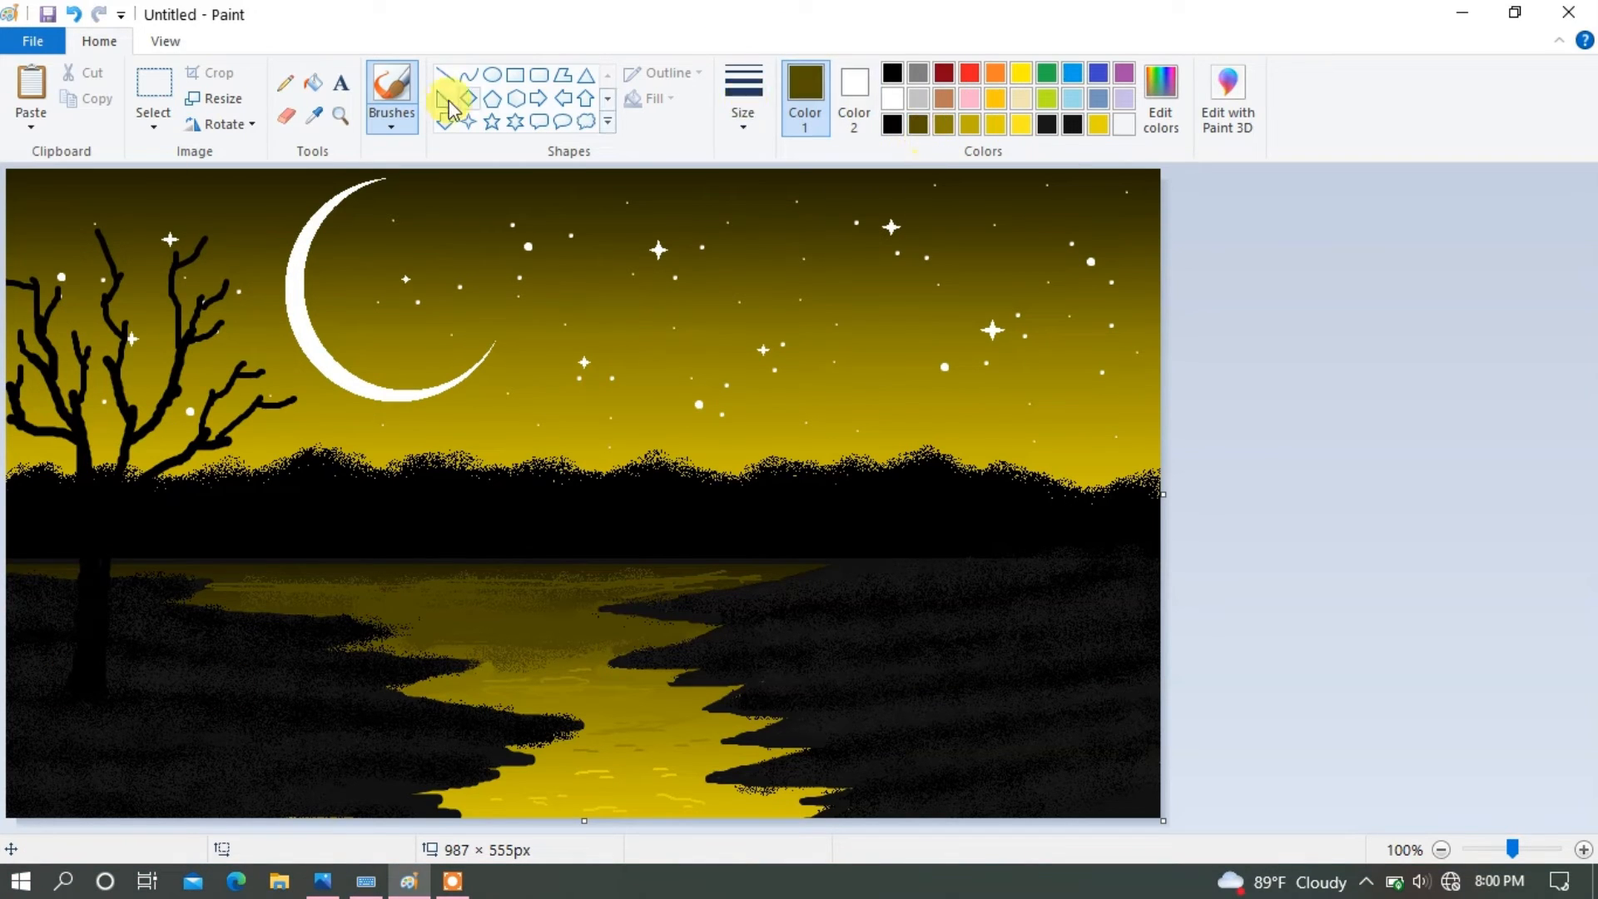
Step: Spray dark-olive and black foliage around the left tree's branches with the Airbrush
click(391, 121)
click(532, 176)
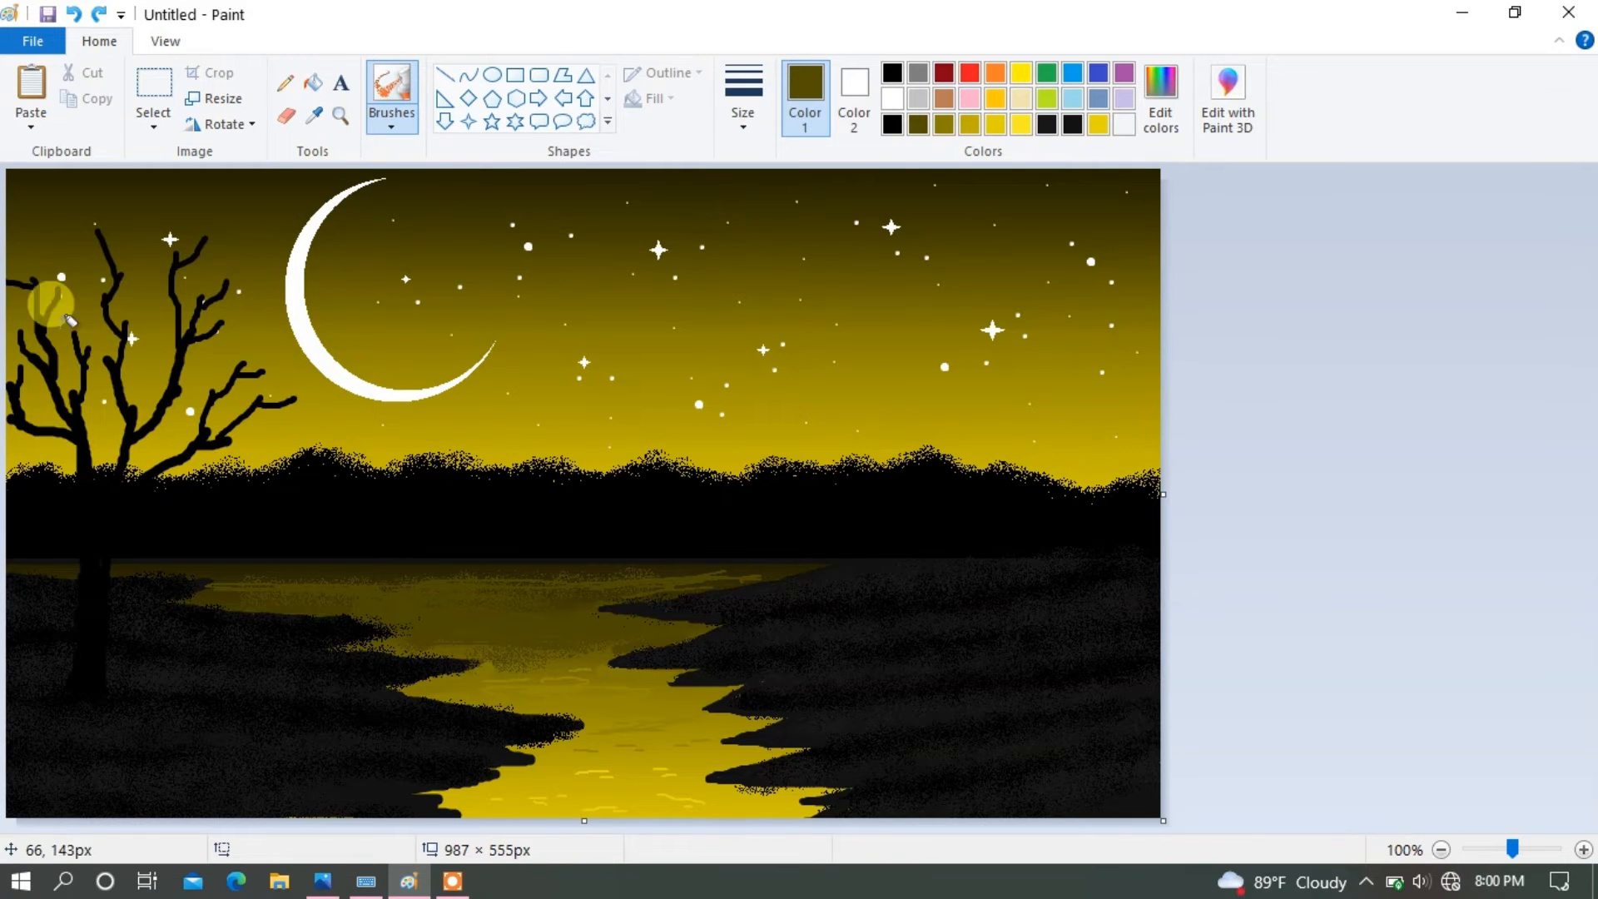
drag(60, 292, 20, 291)
drag(218, 231, 176, 275)
drag(224, 287, 216, 337)
drag(262, 366, 202, 403)
drag(20, 370, 17, 412)
drag(76, 337, 83, 366)
mouse_move(97, 229)
mouse_down()
mouse_move(102, 307)
mouse_move(125, 333)
mouse_up()
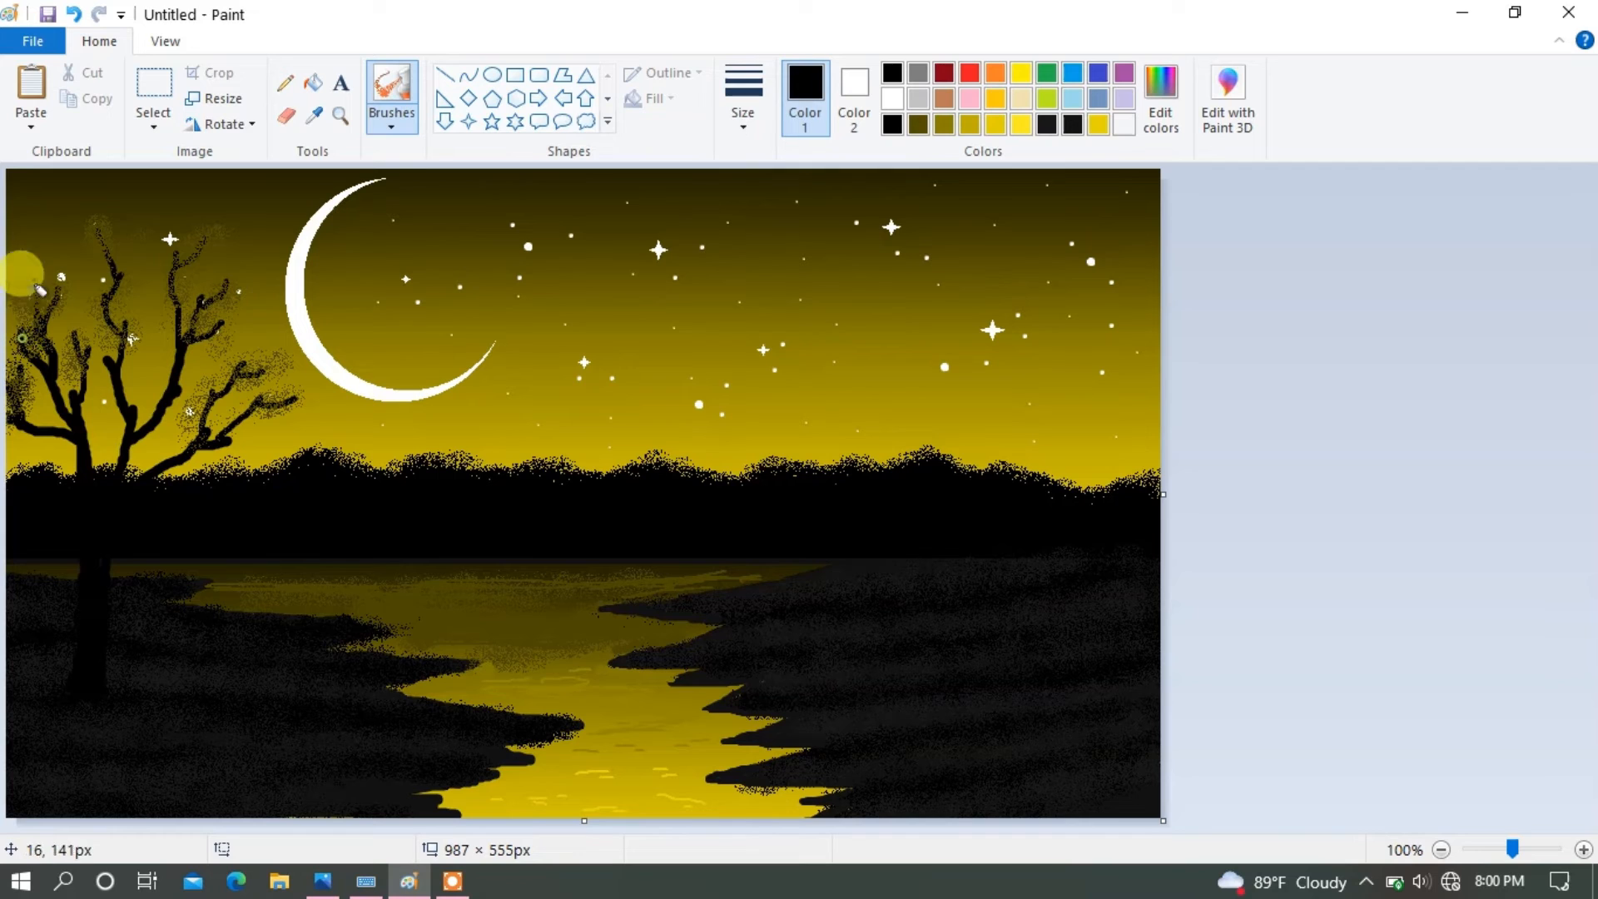
mouse_move(53, 313)
mouse_down()
mouse_move(61, 357)
mouse_move(133, 307)
mouse_move(239, 369)
mouse_move(206, 448)
mouse_move(127, 325)
mouse_up()
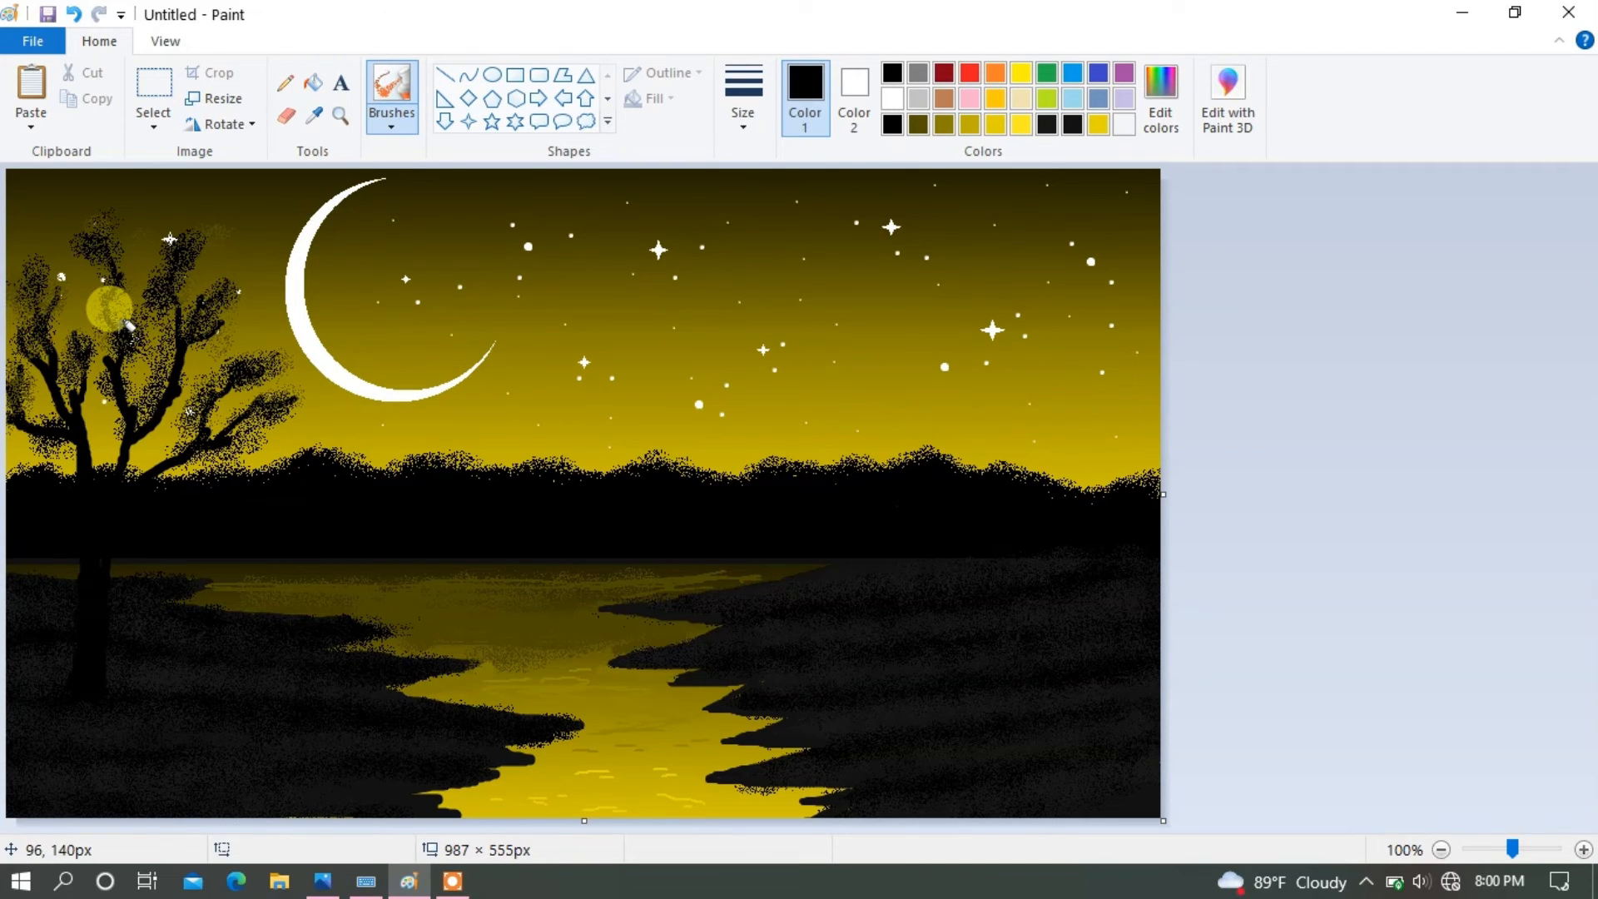
Step: Paint a leaning black trunk and first limbs of a second tree on the right bank with the Brush at its thickest size
click(387, 109)
click(398, 176)
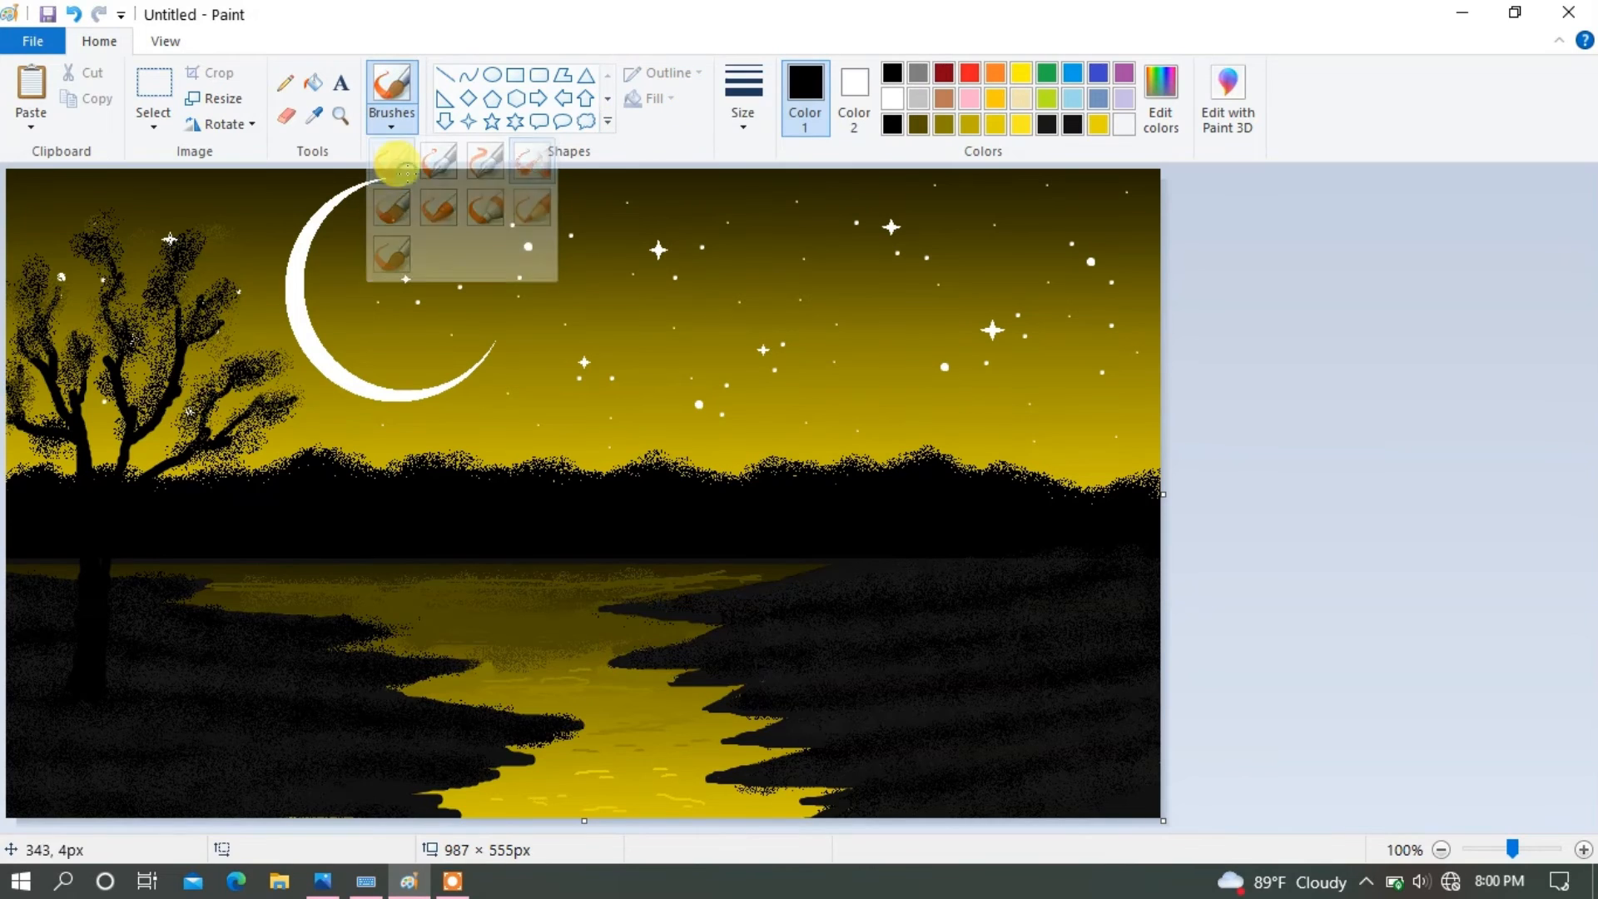
click(768, 103)
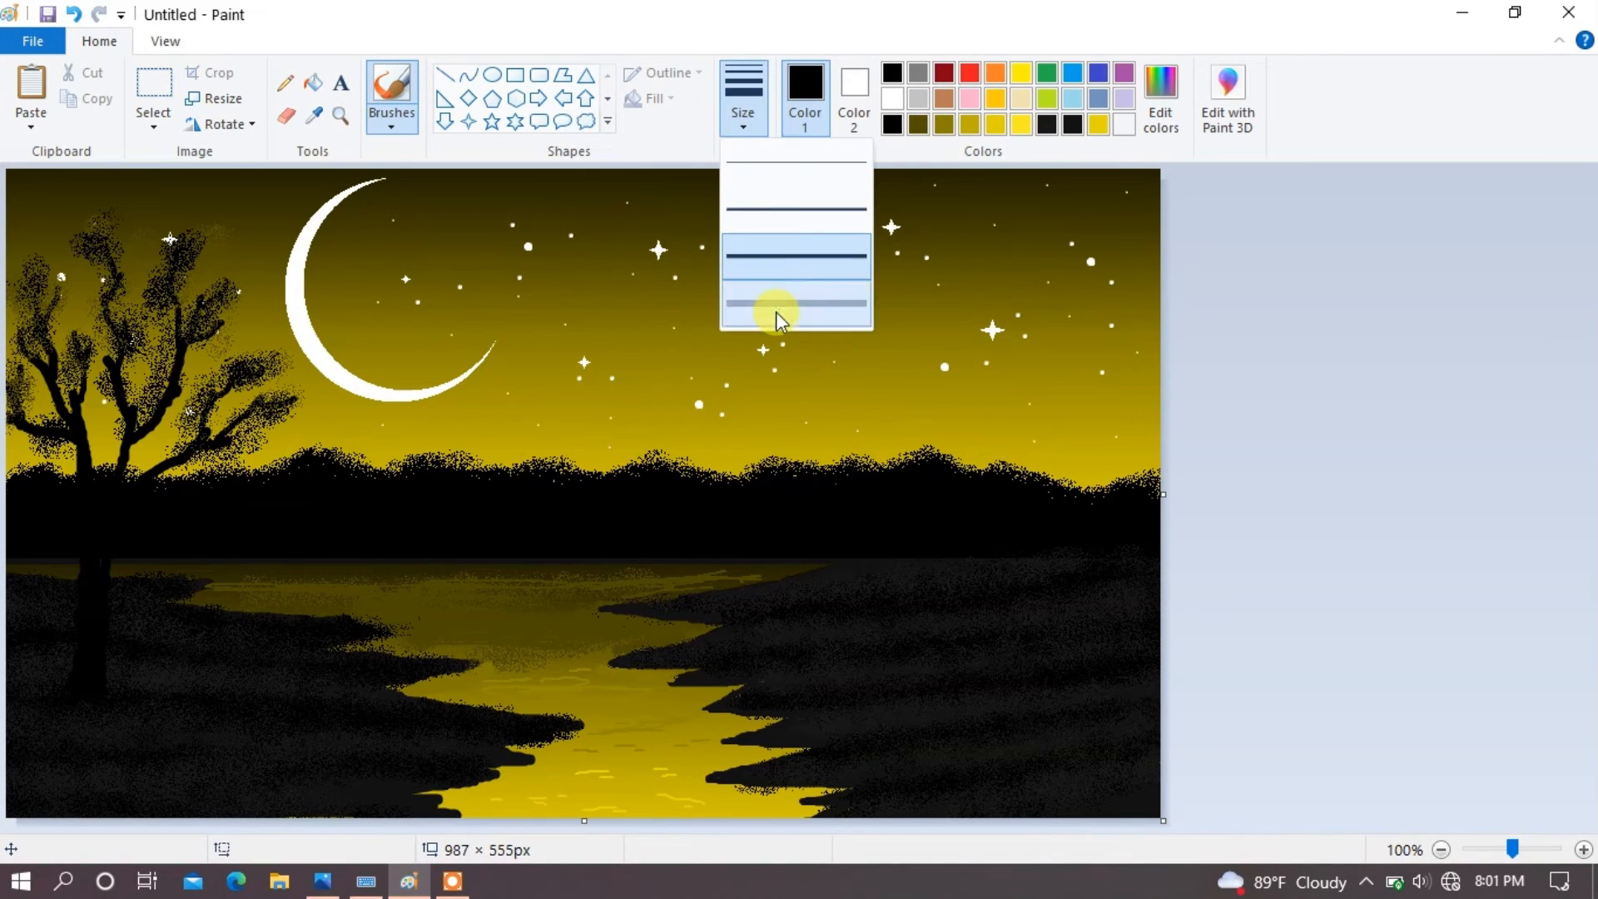
click(776, 312)
mouse_move(1059, 646)
mouse_down()
mouse_move(967, 450)
mouse_move(910, 407)
mouse_up()
drag(1024, 408, 1053, 364)
drag(923, 423, 853, 418)
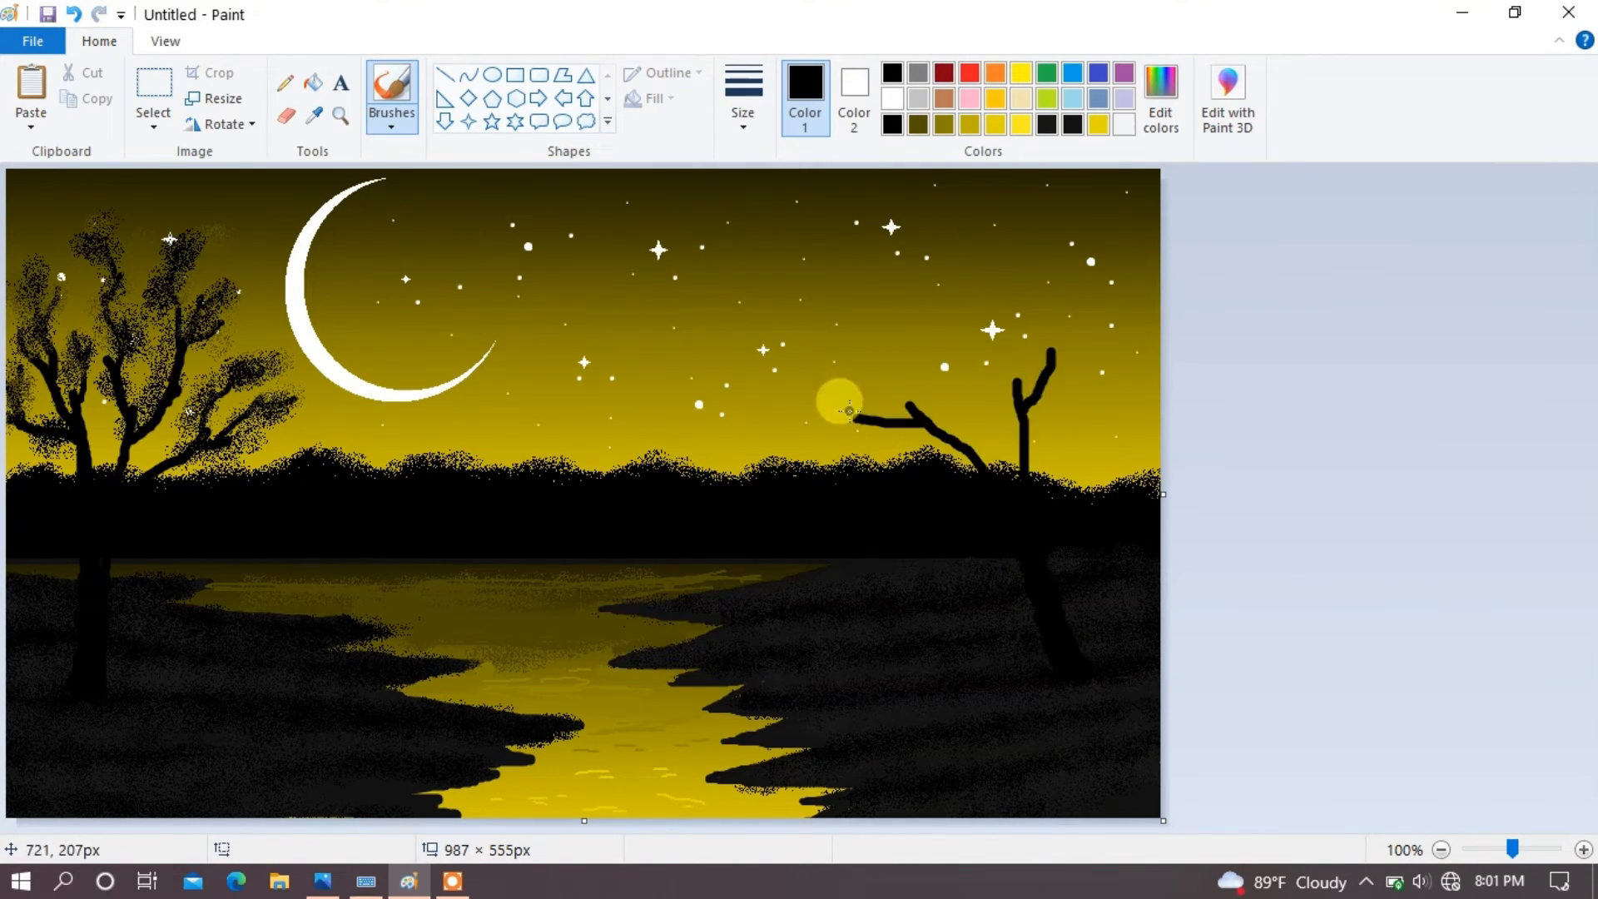
Step: Extend the right tree's limbs with black branches spreading to both sides and upward
drag(1054, 367, 1100, 333)
drag(857, 422, 816, 427)
drag(996, 456, 972, 399)
drag(982, 408, 987, 371)
drag(1032, 456, 1111, 397)
drag(915, 410, 871, 367)
drag(972, 406, 921, 380)
drag(934, 380, 919, 335)
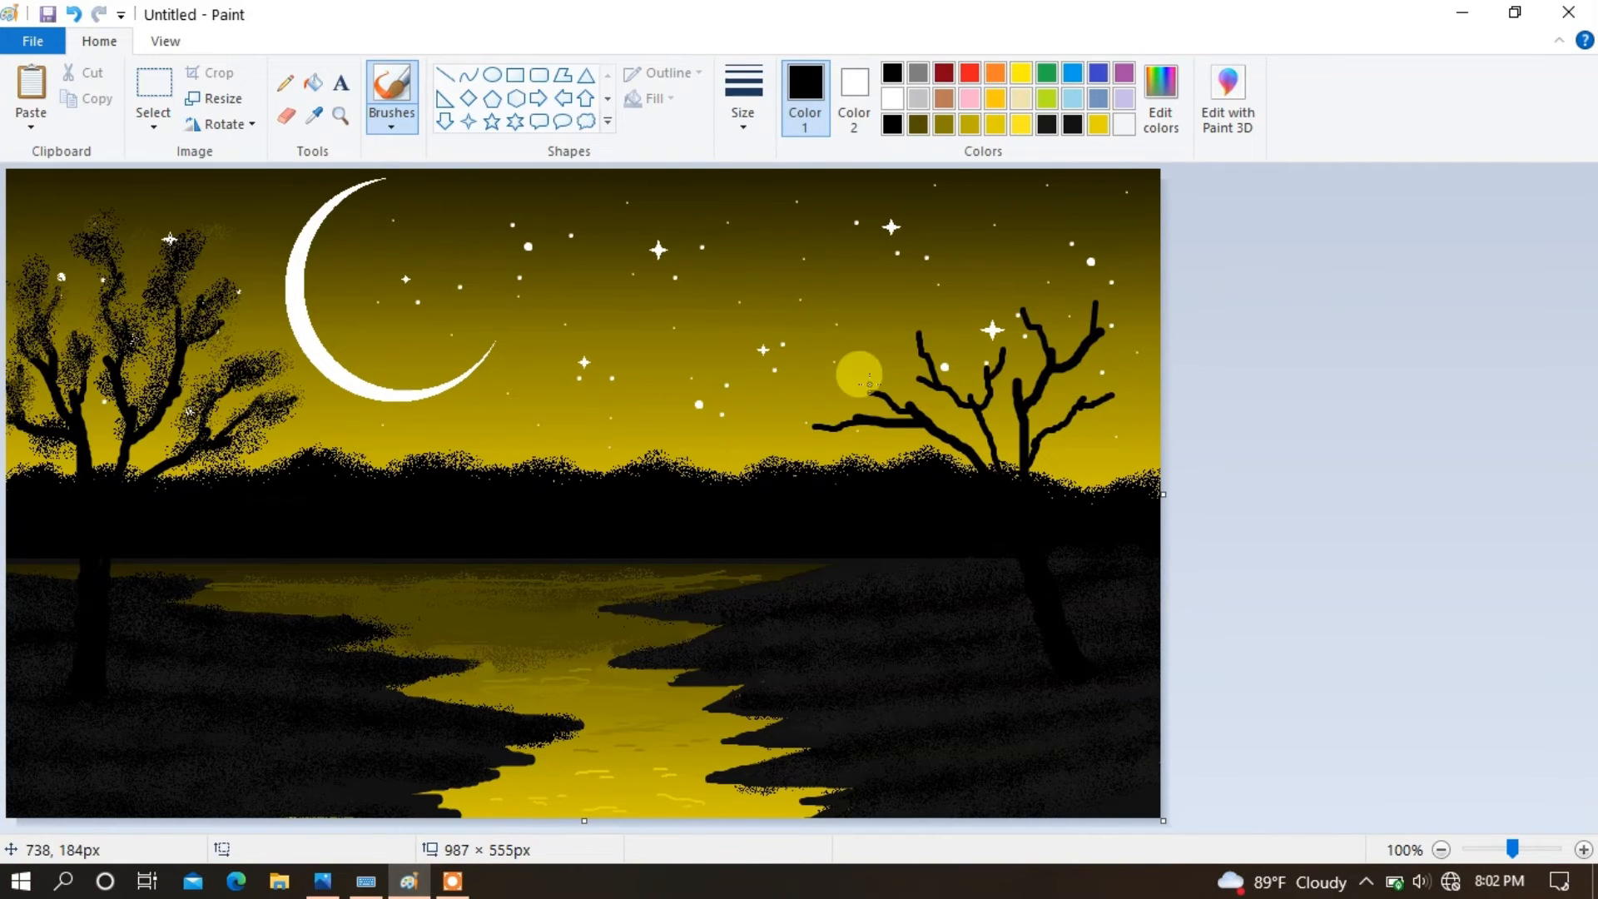
Step: Fill out the right tree's crown with short black twigs at the branch ends, undoing one unwanted stroke
drag(1082, 403, 1122, 354)
drag(1002, 354, 955, 300)
drag(1097, 313, 1140, 281)
drag(1044, 429, 1133, 412)
drag(1069, 358, 1071, 304)
key(ctrl+z)
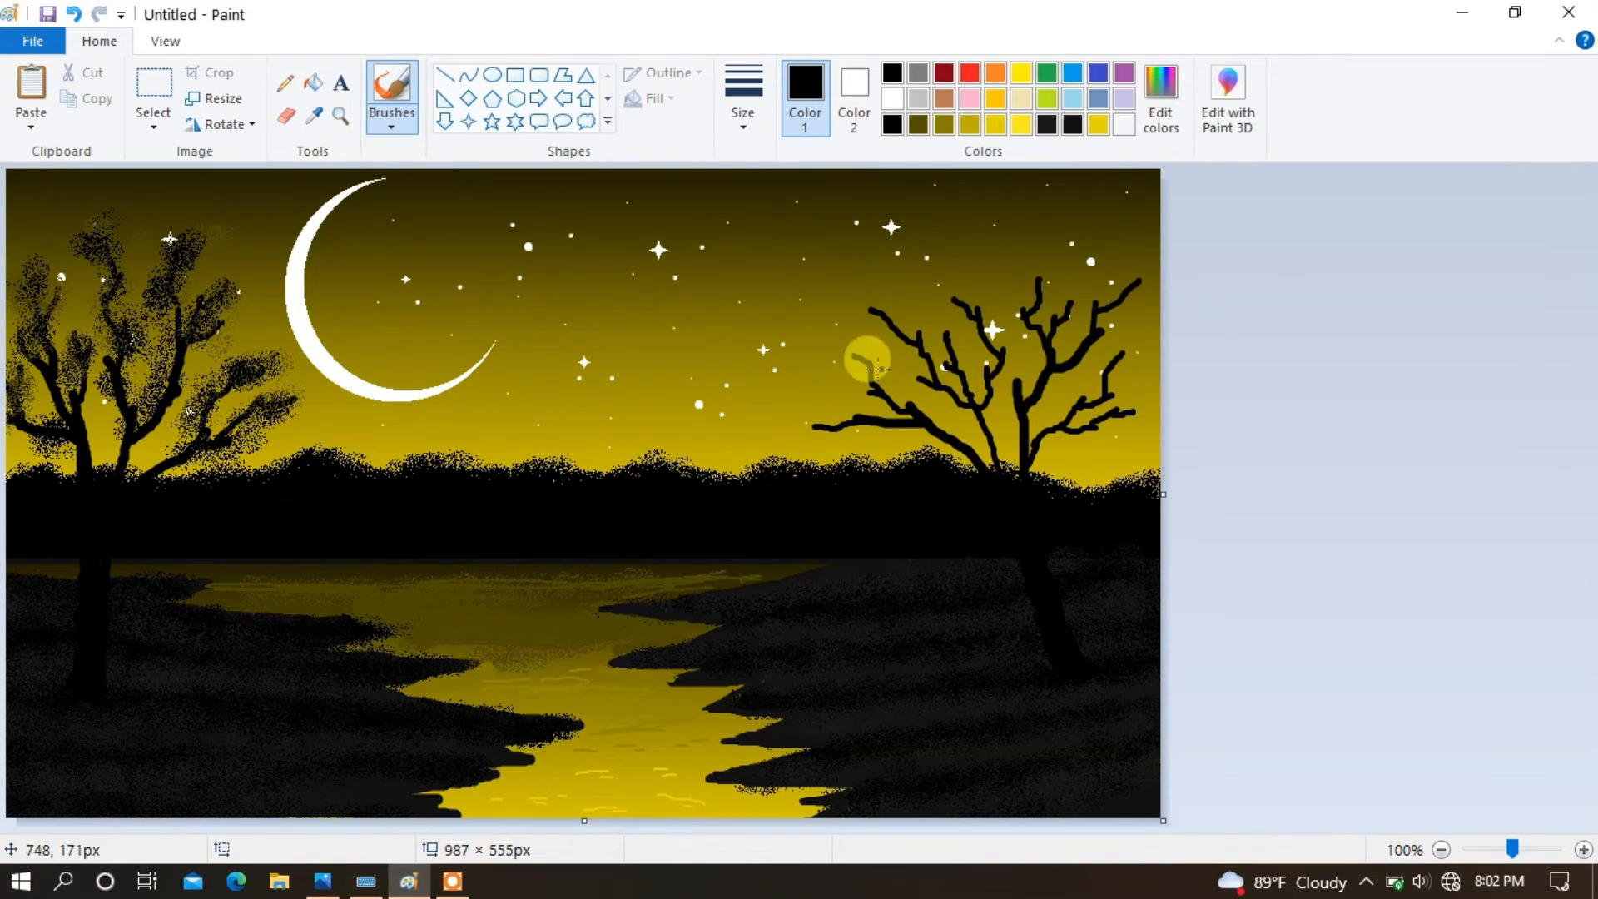
drag(866, 414, 816, 392)
mouse_move(948, 366)
mouse_down()
mouse_move(923, 275)
mouse_move(957, 265)
mouse_up()
drag(1038, 291, 1019, 274)
Step: Spray black foliage over the right tree's crown with the Airbrush at its largest size, and thicken the left tree's foliage
click(388, 122)
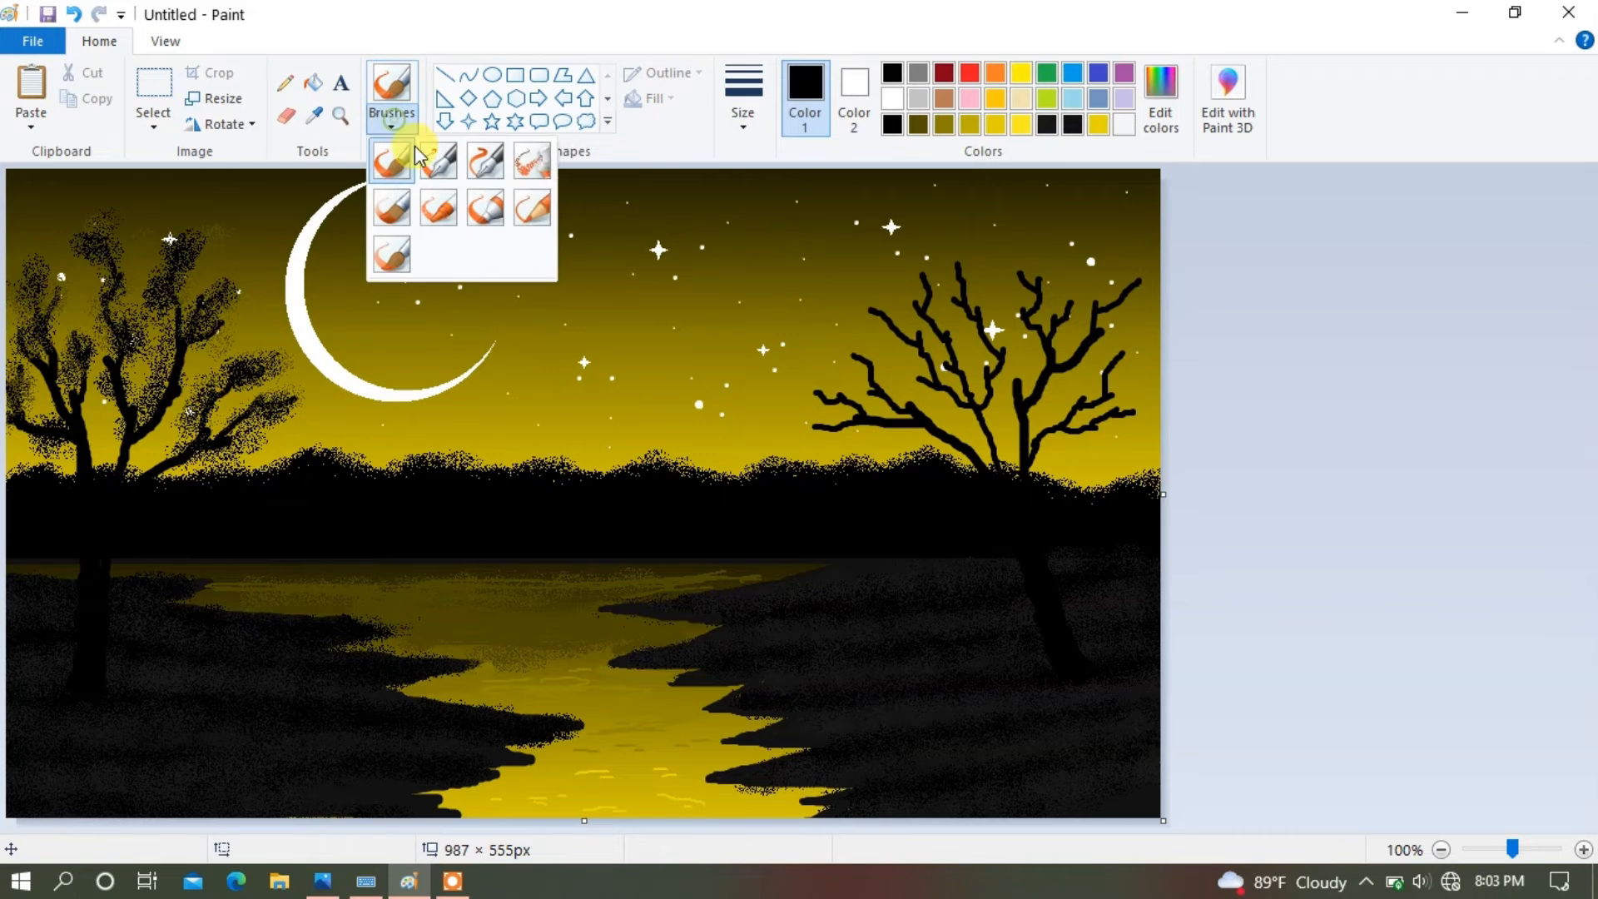
click(537, 162)
click(741, 117)
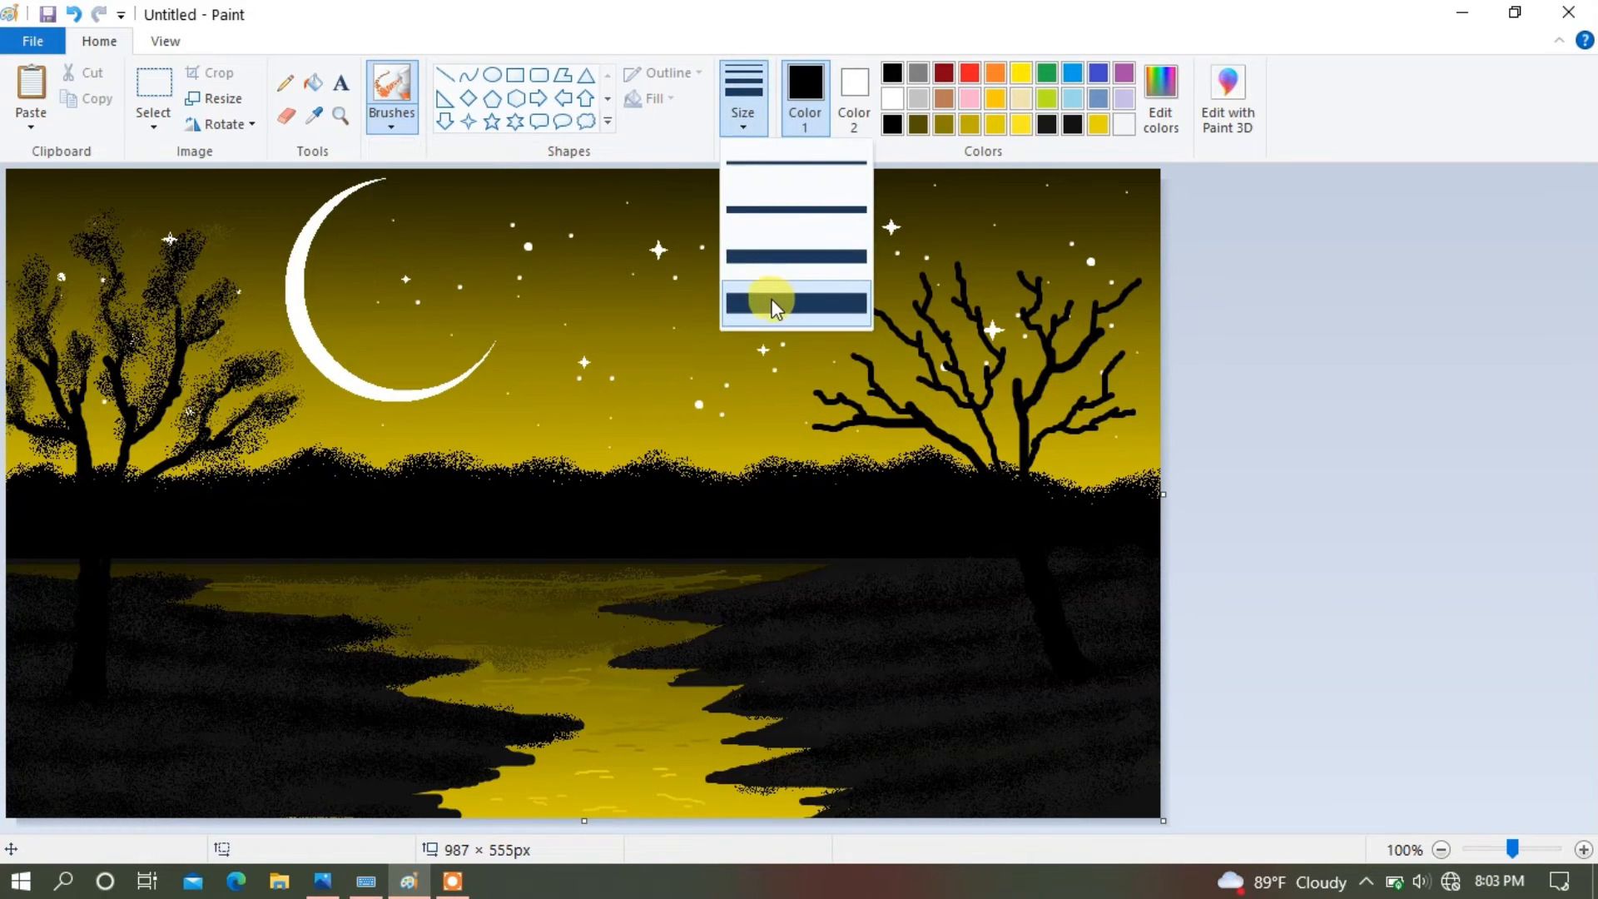
click(767, 305)
mouse_move(801, 416)
mouse_down()
mouse_move(924, 330)
mouse_move(985, 420)
mouse_move(1134, 281)
mouse_up()
mouse_move(55, 439)
mouse_down()
mouse_move(297, 420)
mouse_move(208, 324)
mouse_up()
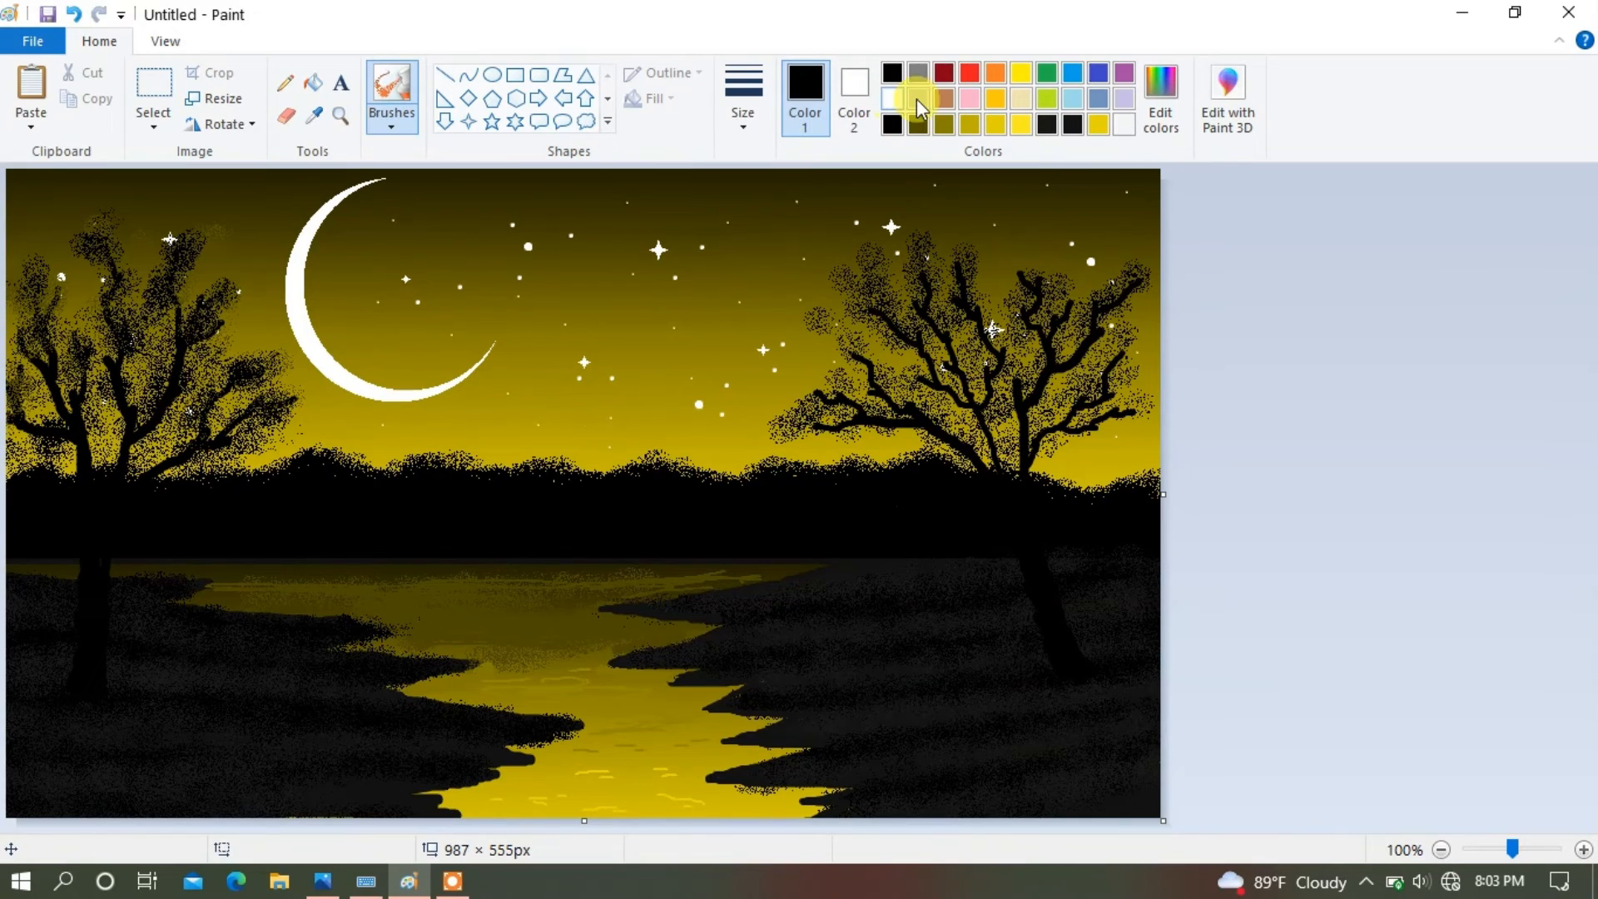
Step: Draw rough light-yellow bark highlights along the right edge of the left tree's trunk with the Natural pencil at its thinnest size
click(1022, 100)
click(389, 128)
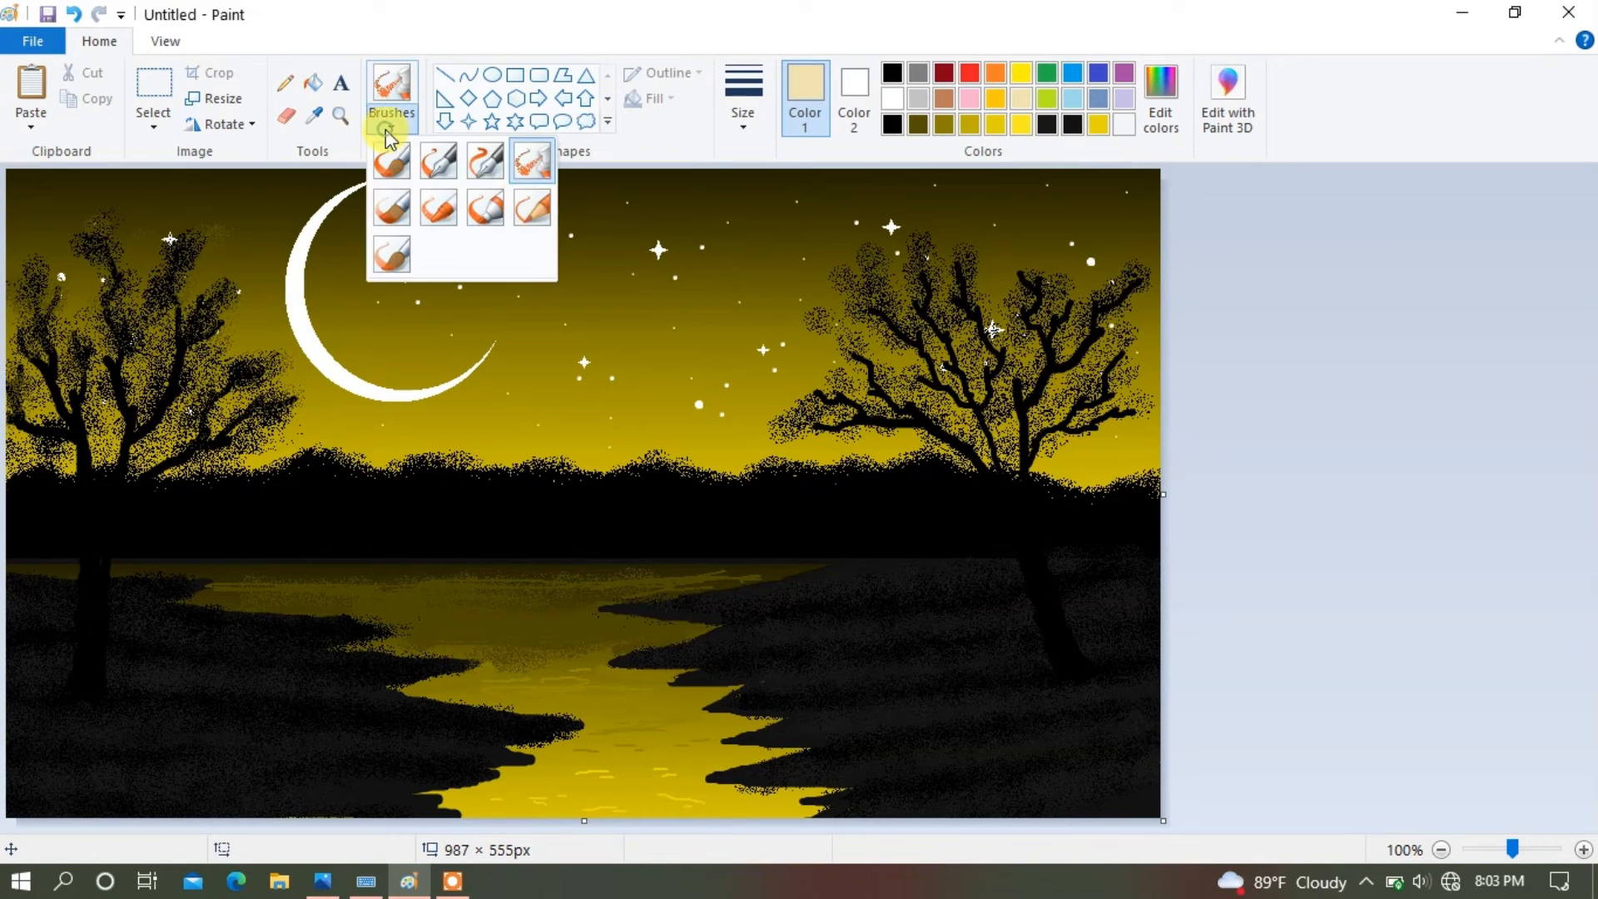
click(527, 207)
click(743, 104)
click(733, 171)
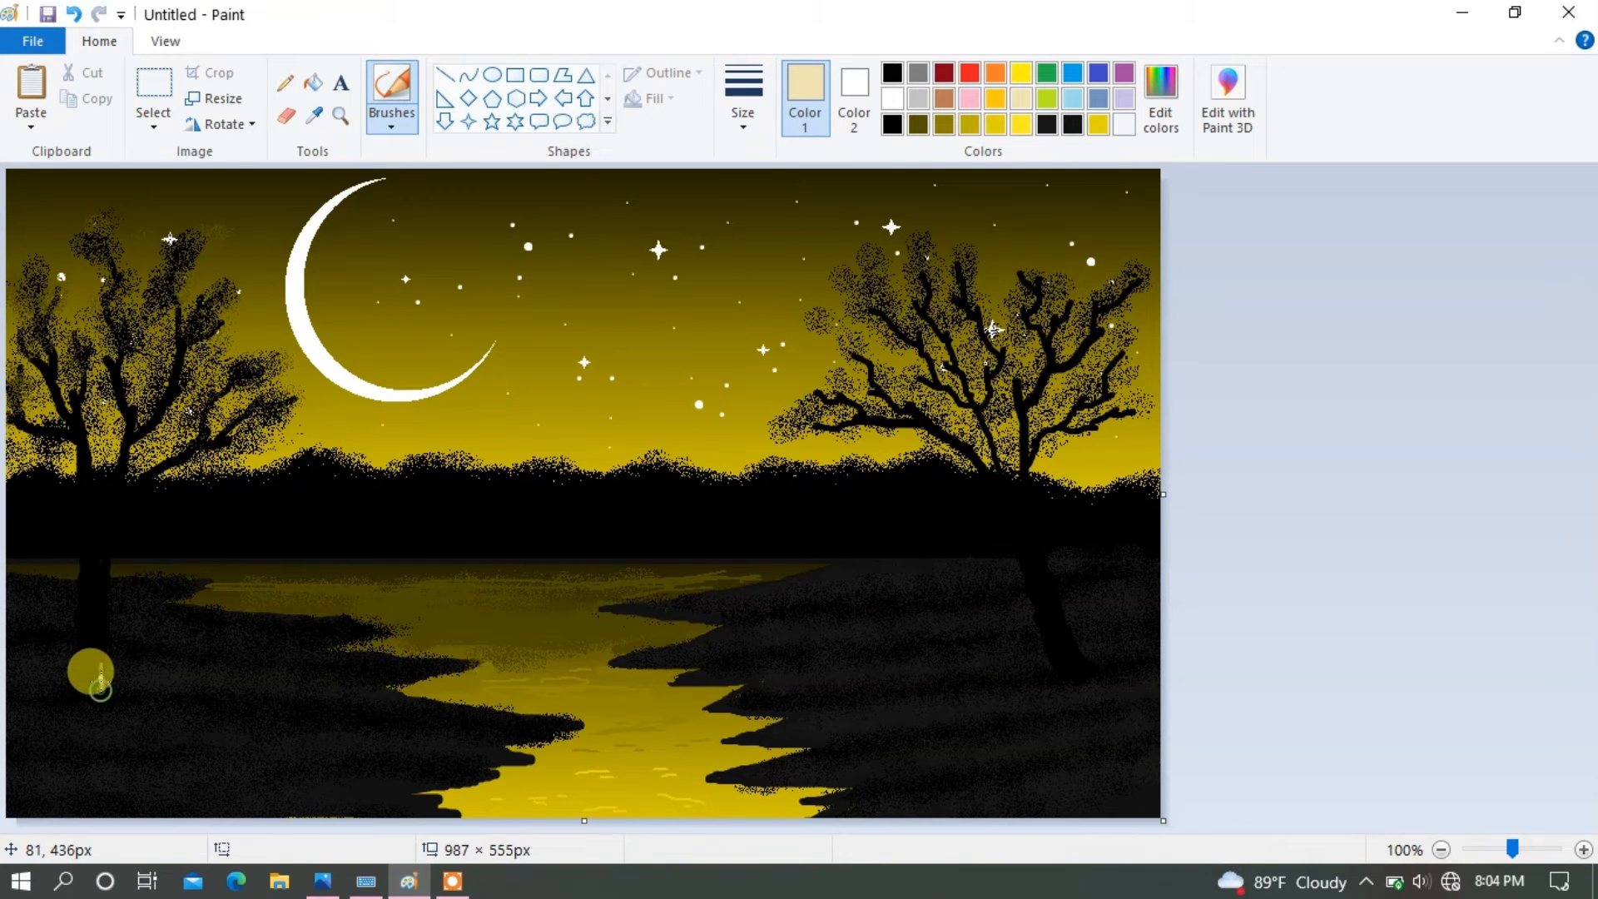
drag(104, 658, 204, 449)
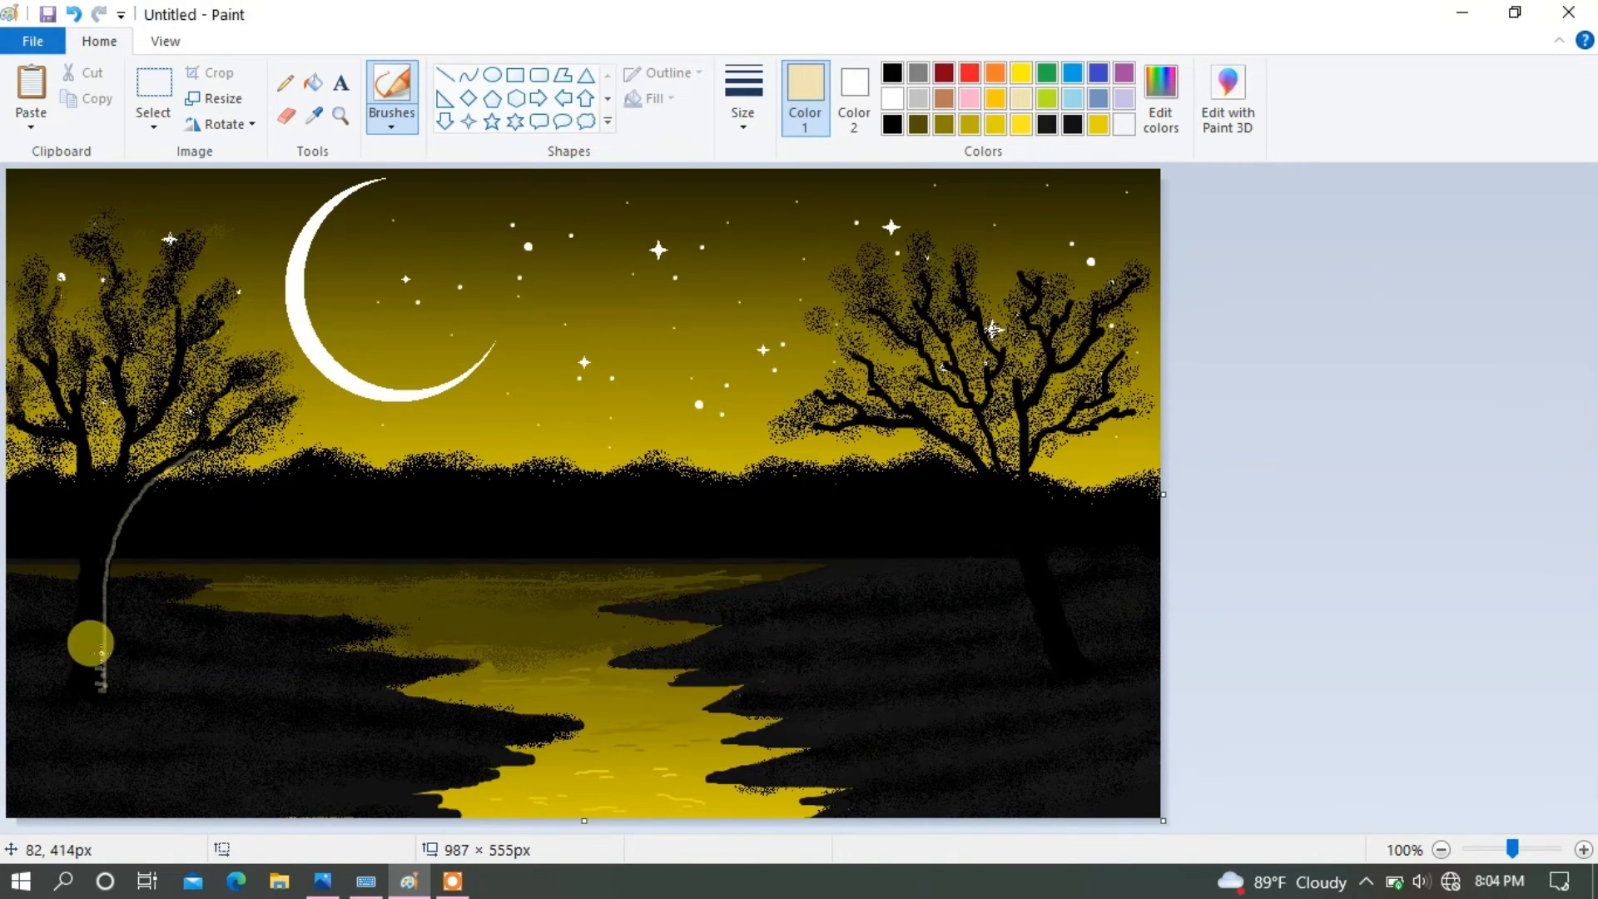
drag(105, 576, 111, 537)
drag(103, 624, 135, 504)
Step: Continue the light-yellow highlights along the left tree's branches and upper trunk
drag(225, 439, 296, 402)
drag(202, 439, 263, 377)
drag(123, 487, 174, 254)
drag(185, 342, 218, 333)
drag(130, 426, 110, 301)
drag(100, 514, 75, 398)
drag(47, 339, 60, 290)
drag(48, 367, 21, 337)
drag(23, 417, 12, 368)
Step: Draw light-yellow bark highlights along the right tree's trunk and its left-side branches
drag(1061, 669, 972, 458)
mouse_move(1069, 683)
mouse_down()
mouse_move(997, 489)
mouse_move(912, 424)
mouse_up()
drag(911, 424, 816, 428)
drag(870, 410, 817, 392)
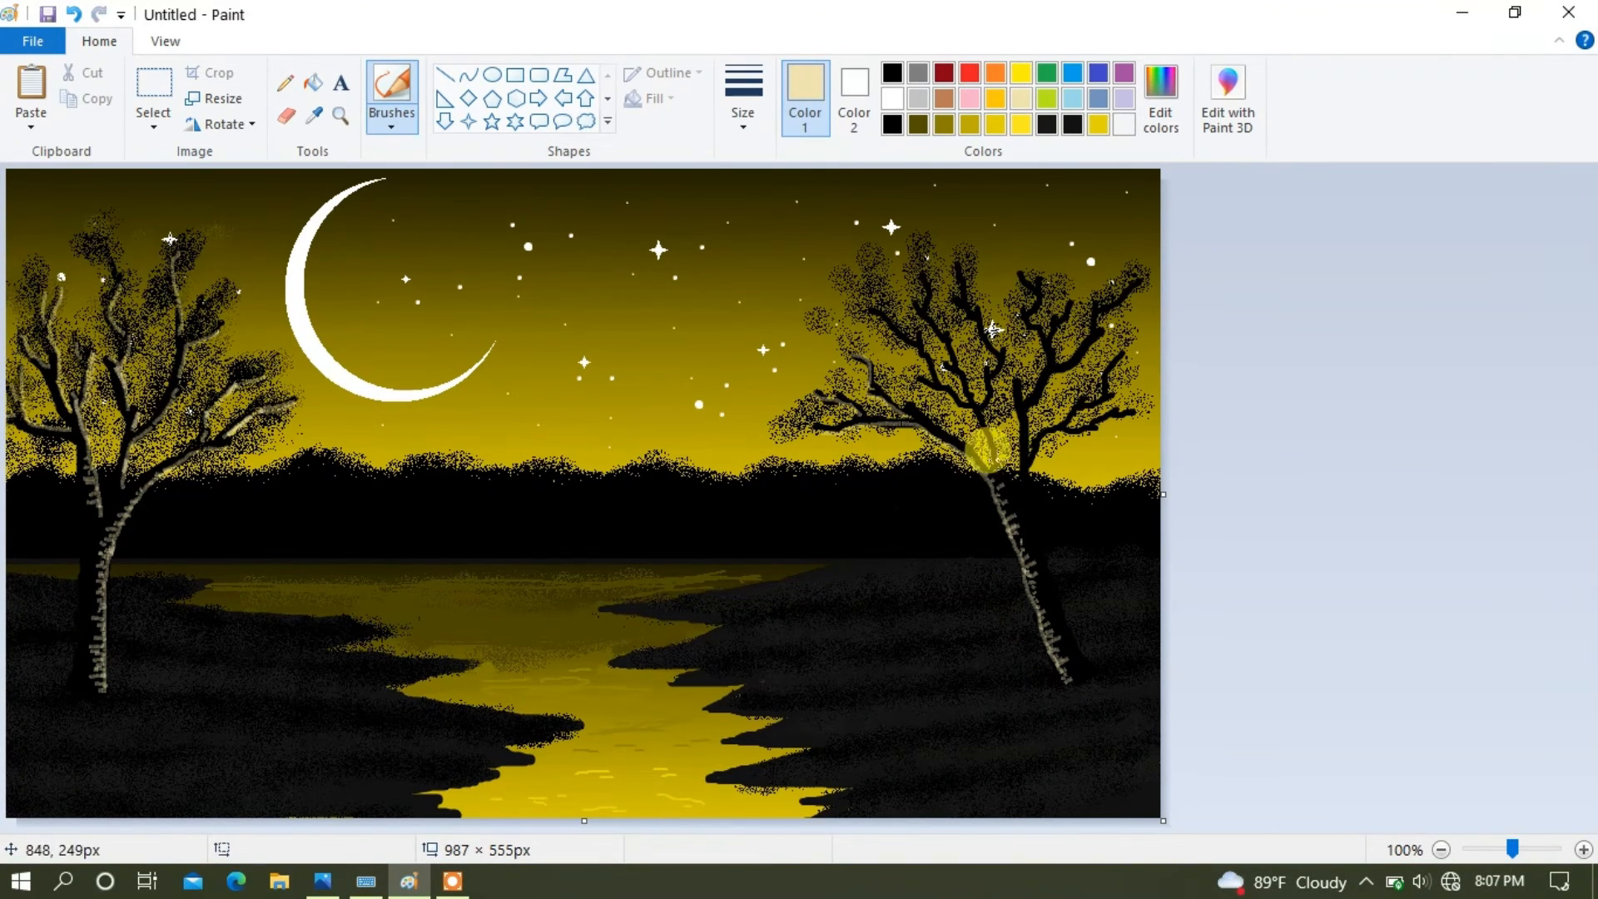
drag(997, 460, 972, 408)
drag(972, 408, 919, 379)
drag(918, 343, 872, 309)
Step: Highlight the right tree's remaining central and right-side branches in light yellow
drag(1024, 492, 1019, 387)
drag(1041, 311, 1022, 278)
drag(1057, 365, 1138, 285)
drag(1030, 451, 1132, 413)
drag(1105, 392, 1122, 355)
drag(949, 357, 924, 283)
drag(985, 348, 957, 268)
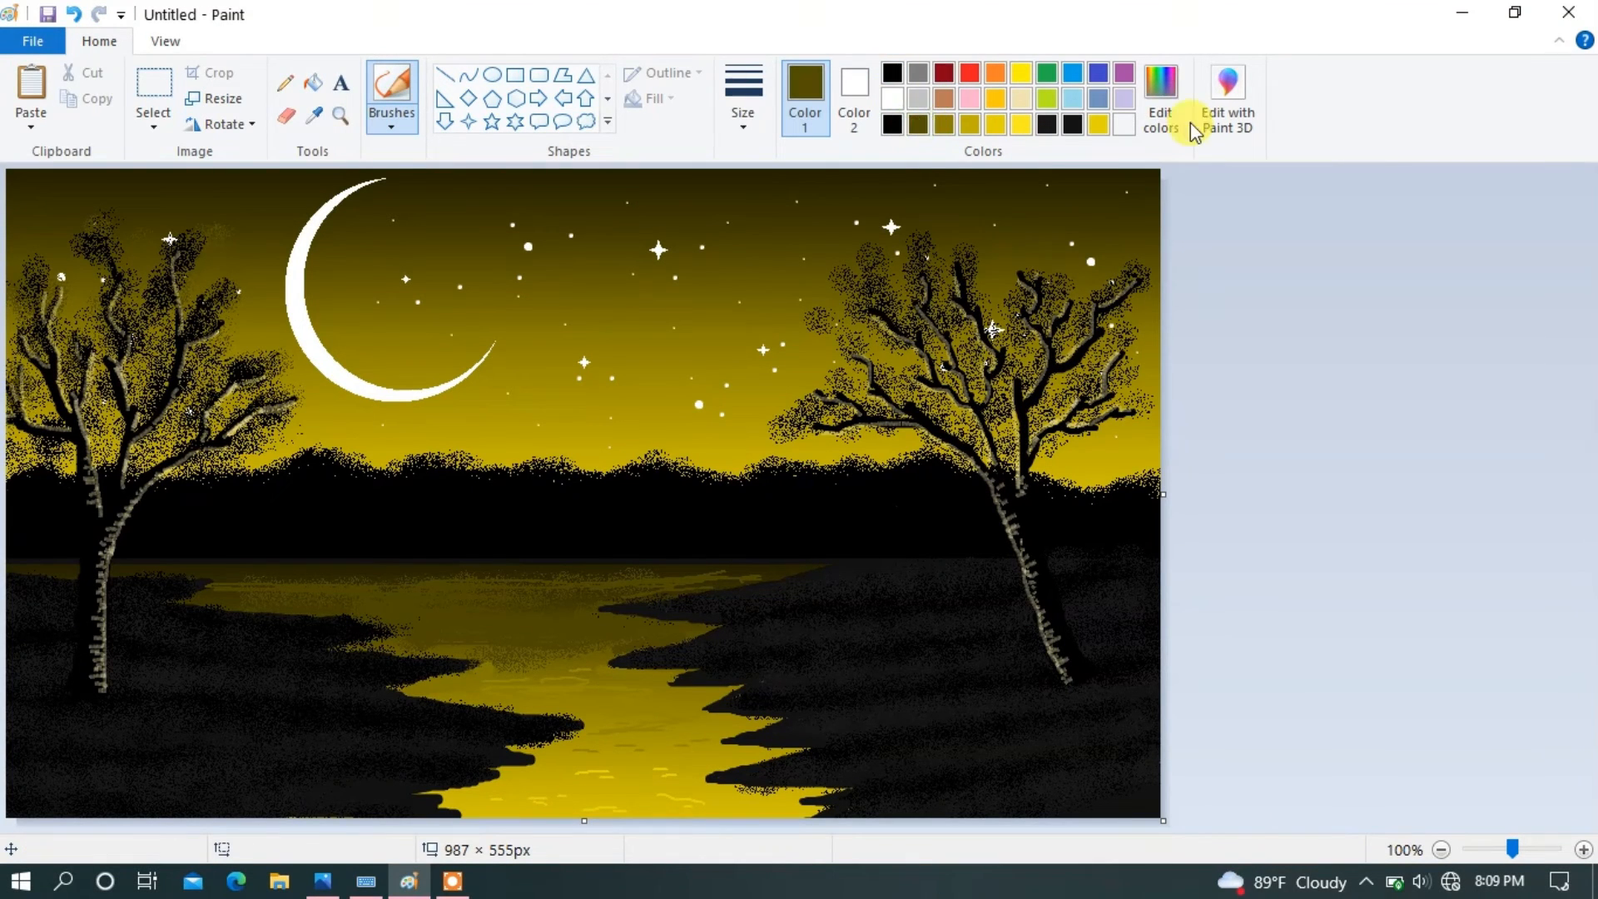
Step: Spray a very dark olive (RGB 40, 37, 0) texture along the upper part of the tree line with the Airbrush at its largest size
click(1186, 121)
drag(1050, 471, 1051, 490)
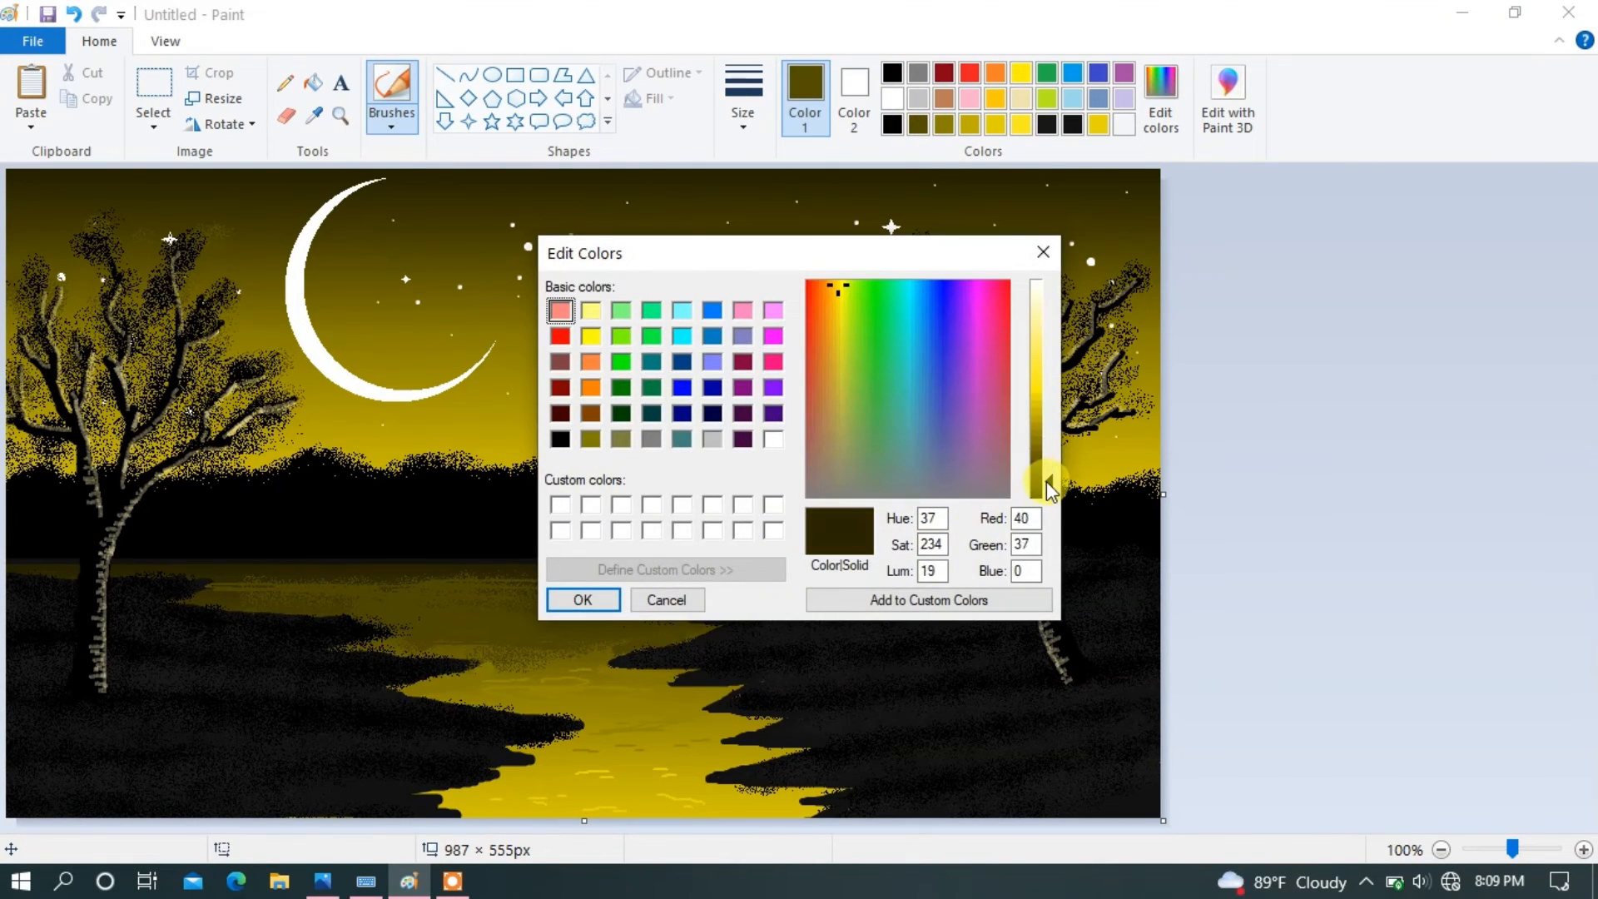
click(587, 599)
click(390, 116)
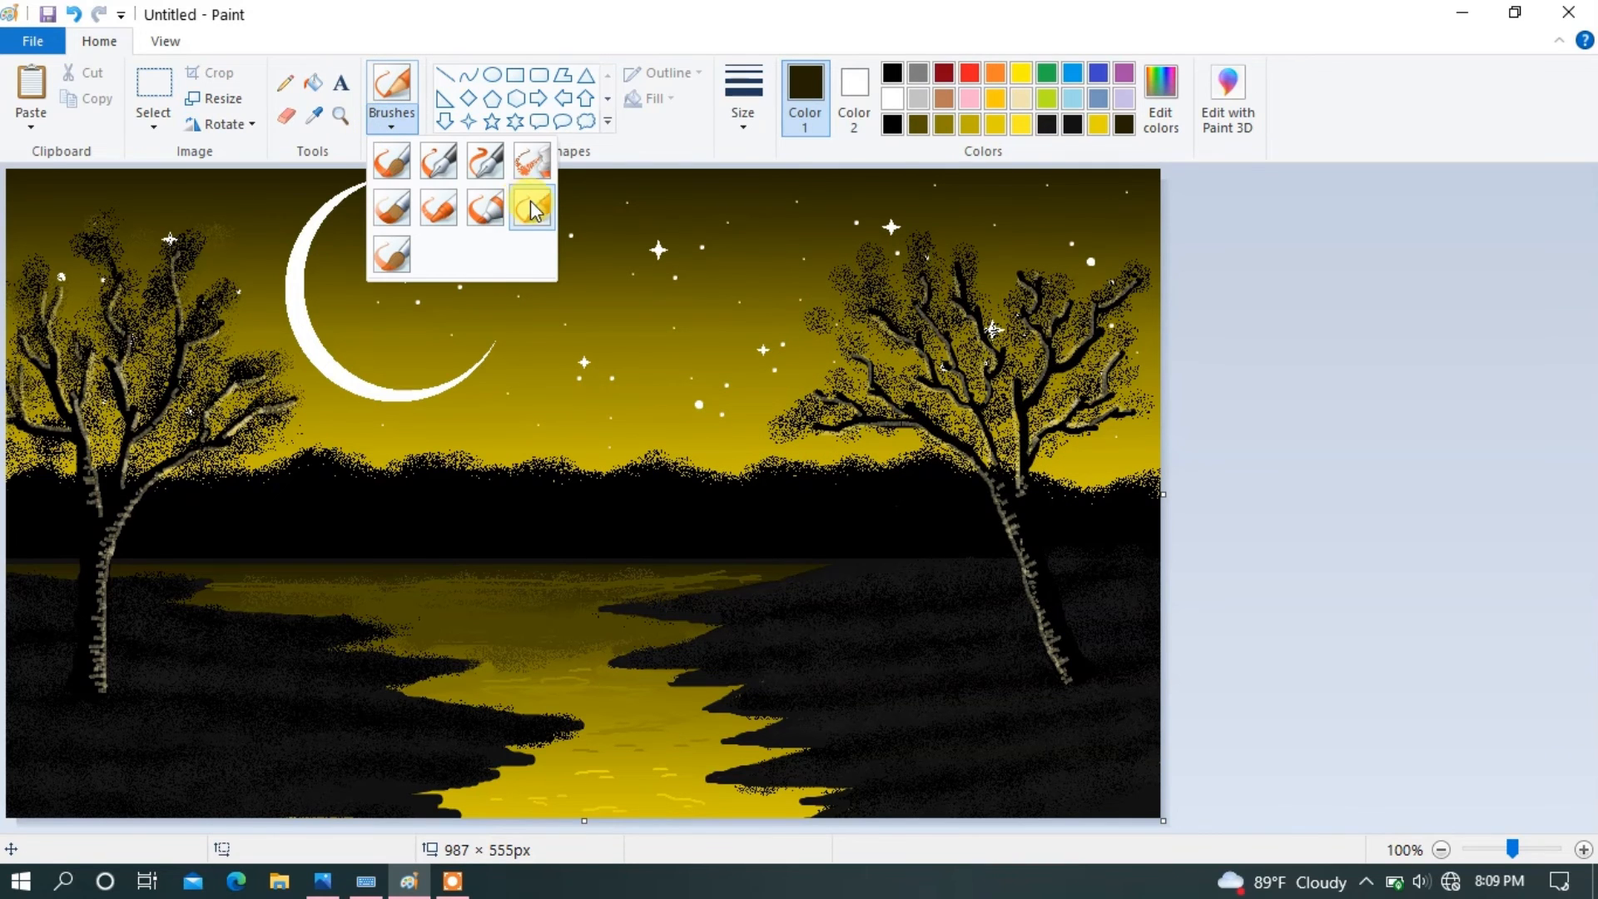
click(531, 161)
click(743, 96)
click(749, 303)
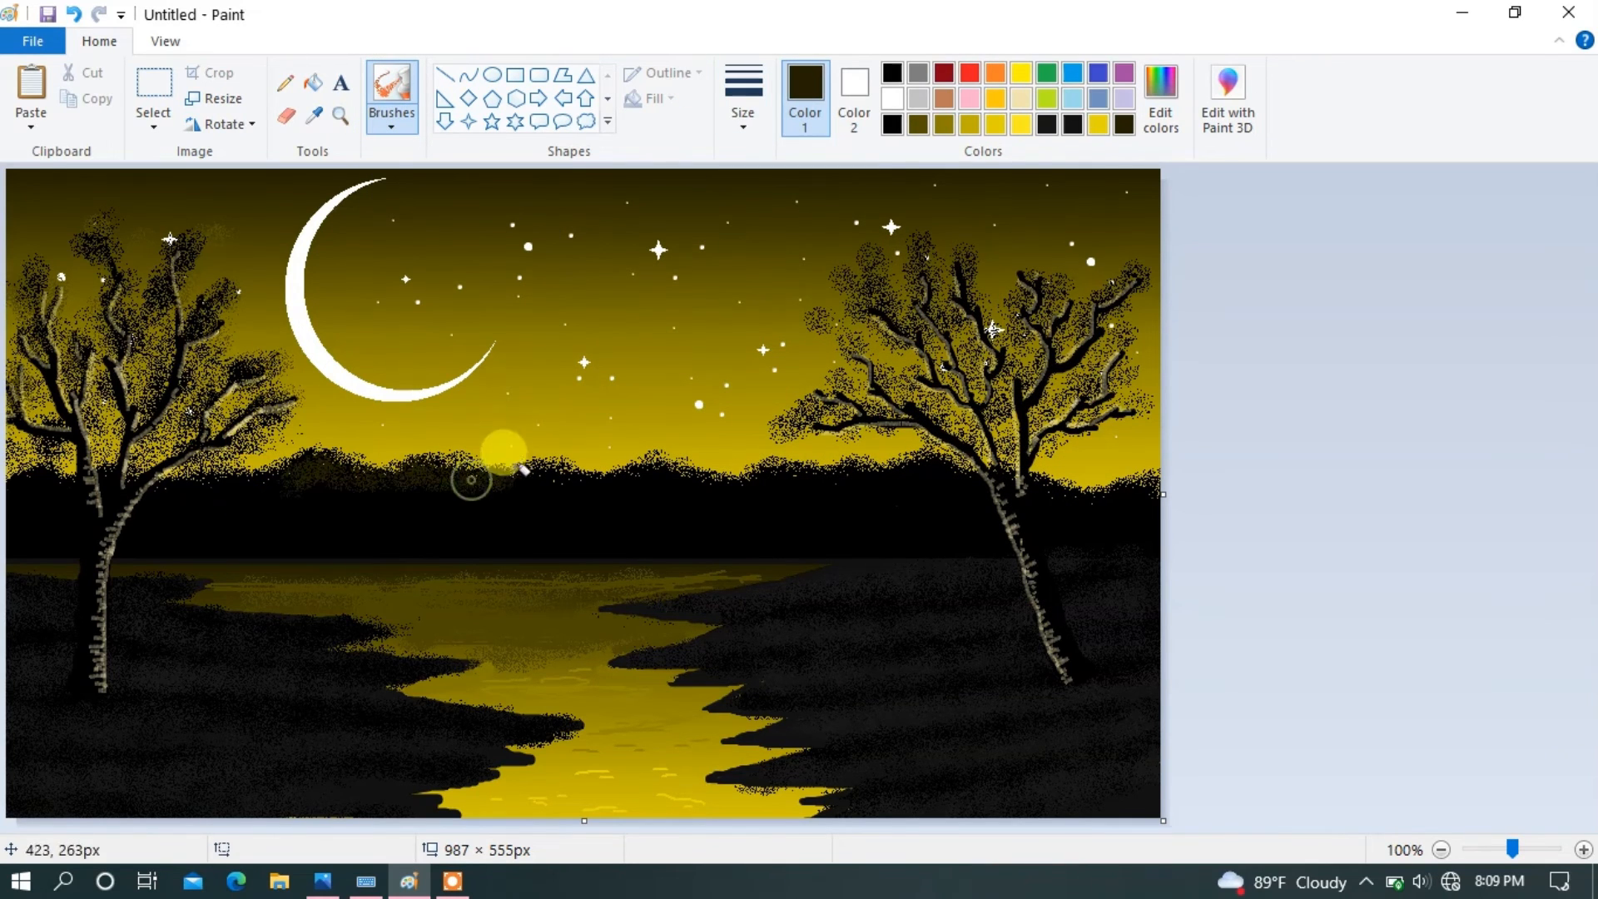
drag(815, 472, 1145, 486)
drag(25, 487, 73, 489)
drag(200, 481, 703, 499)
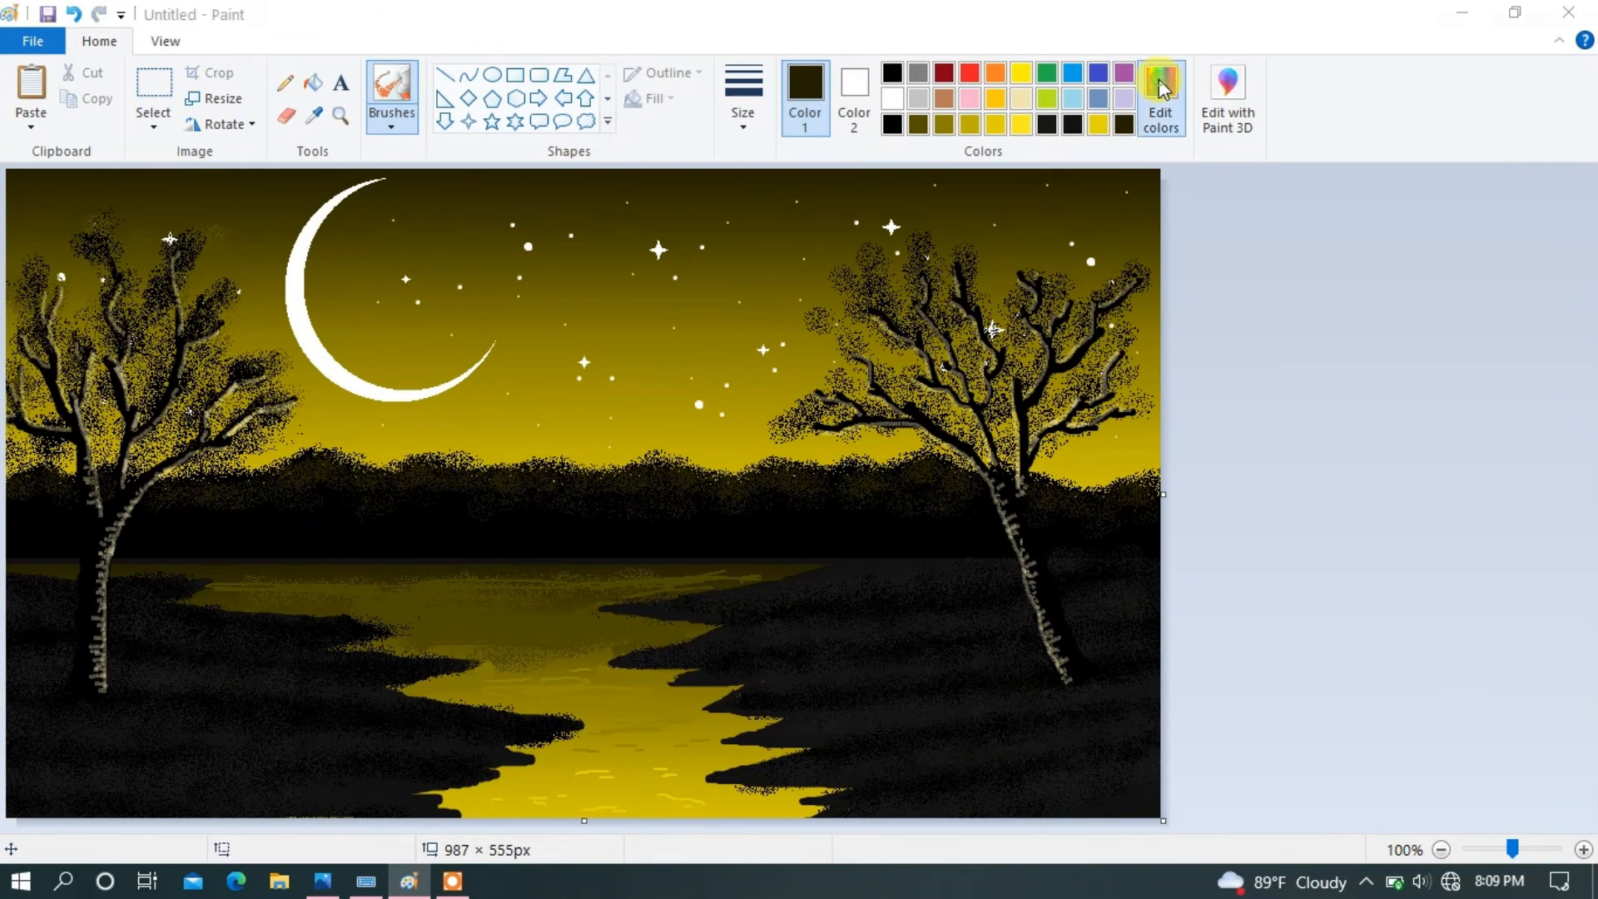
Step: Mix a darker olive (RGB 26, 23, 0) and spray it over the tree line with the Airbrush to deepen its texture
click(1163, 89)
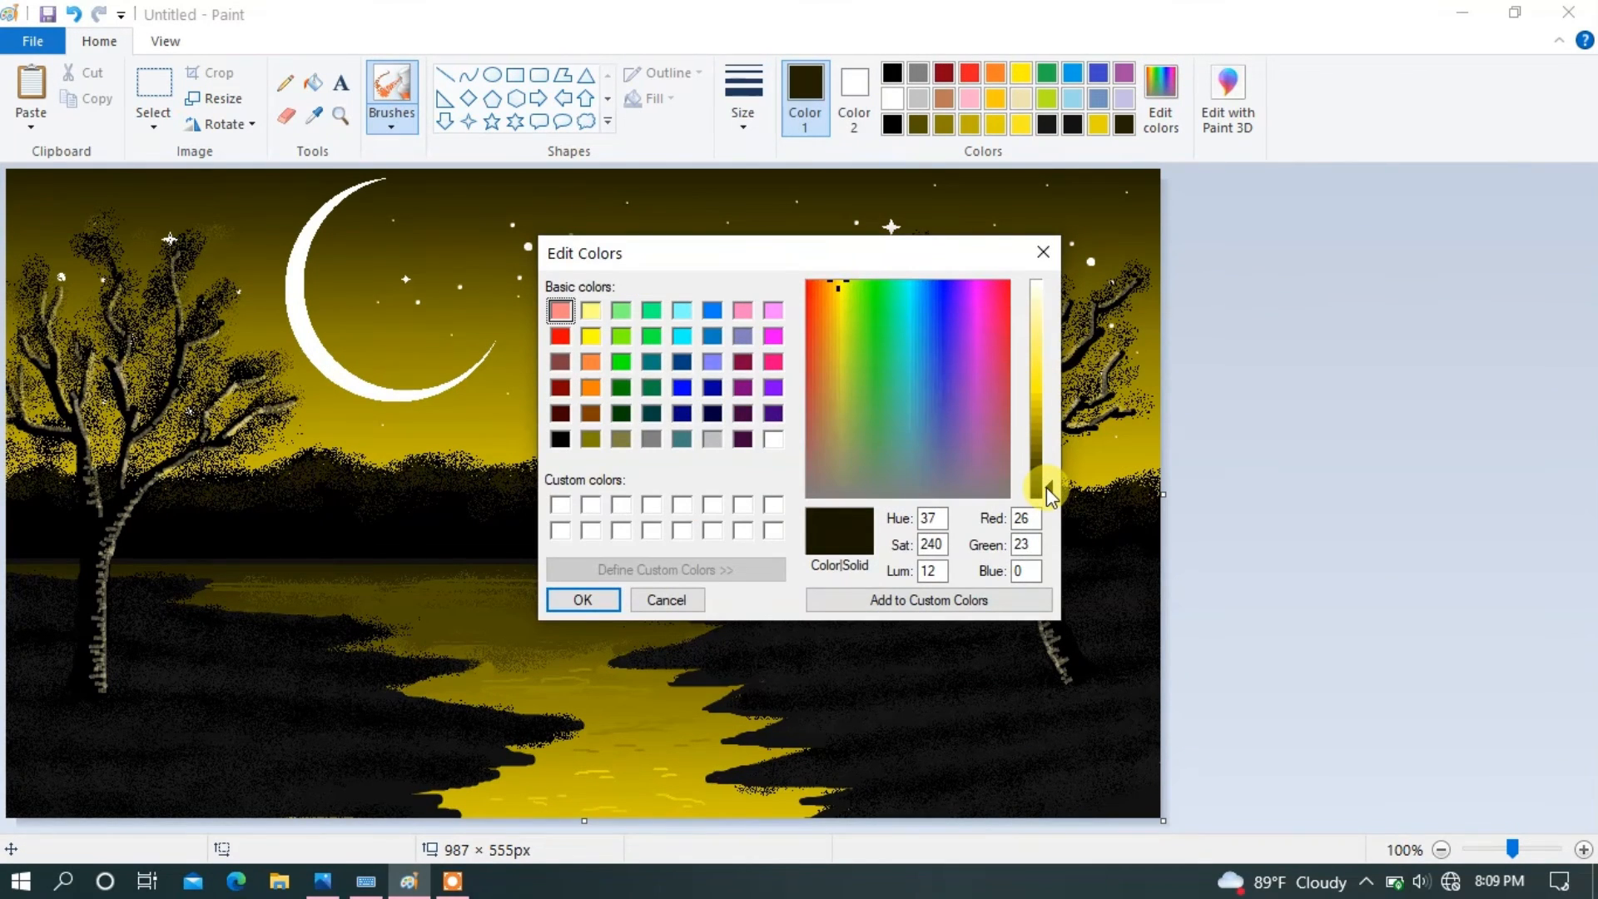
click(586, 600)
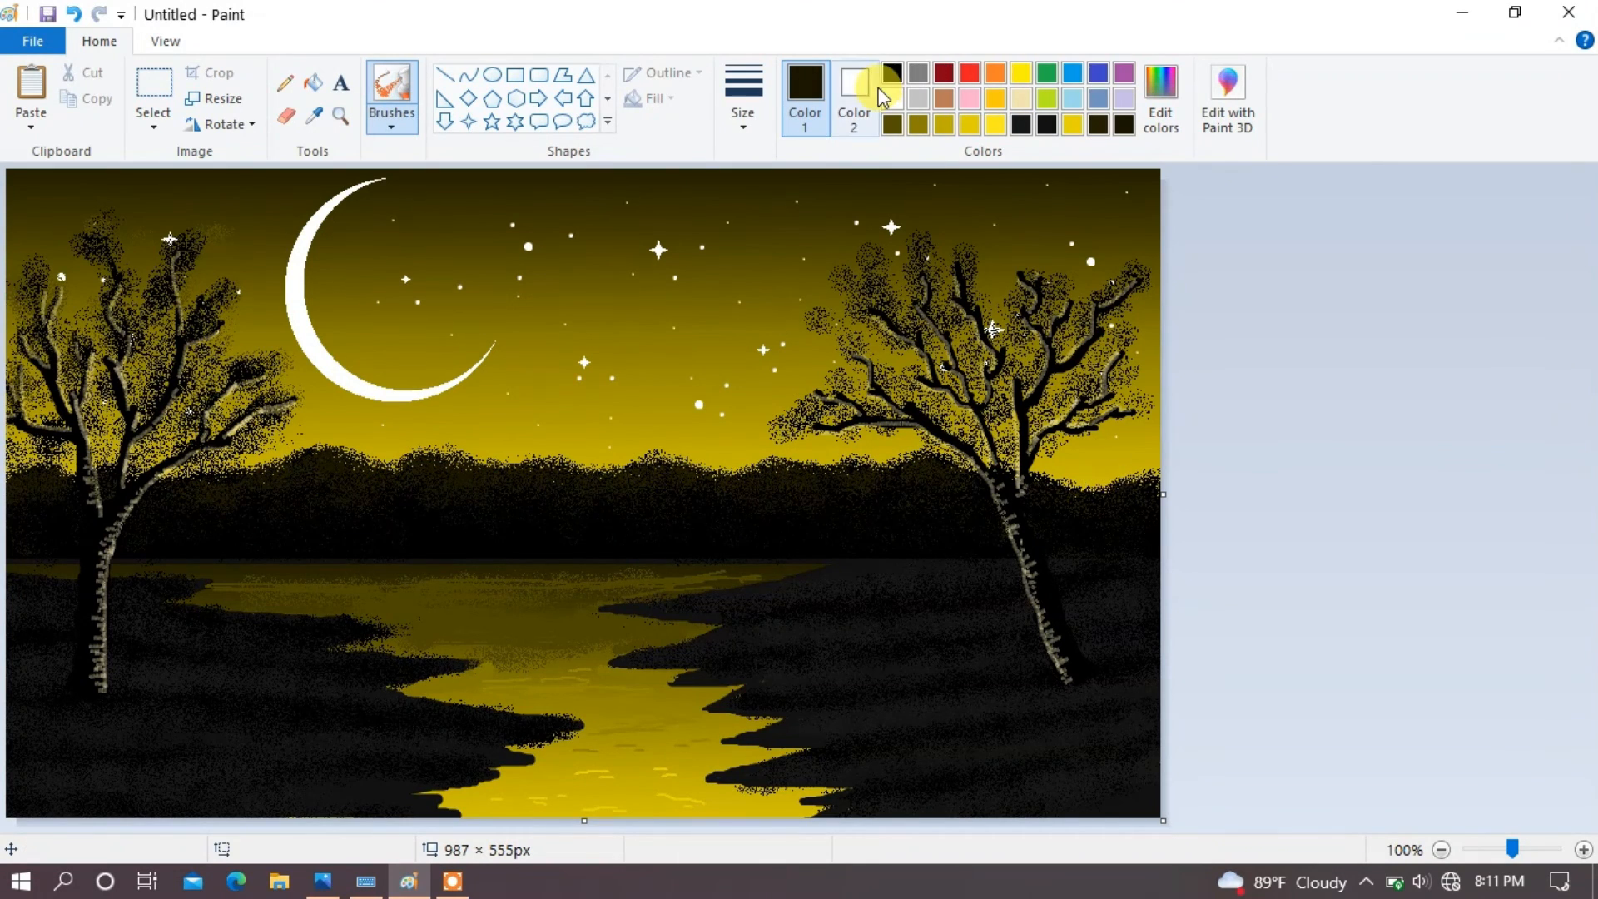
Step: Outline the jagged river edges of both banks in black with the Natural pencil brush
click(403, 129)
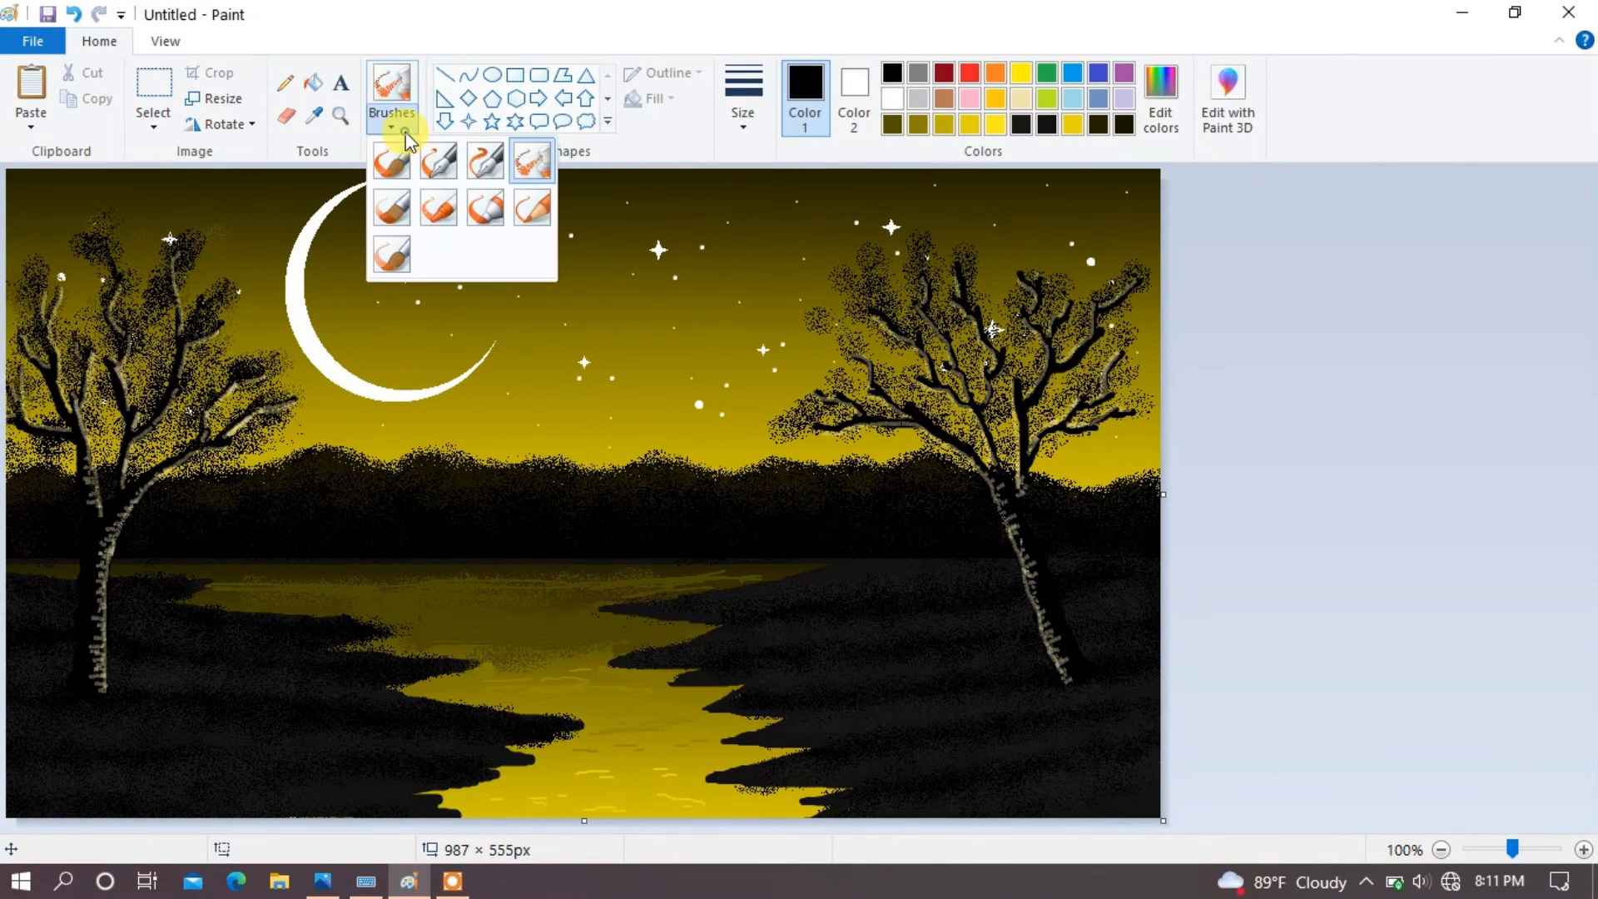
click(532, 207)
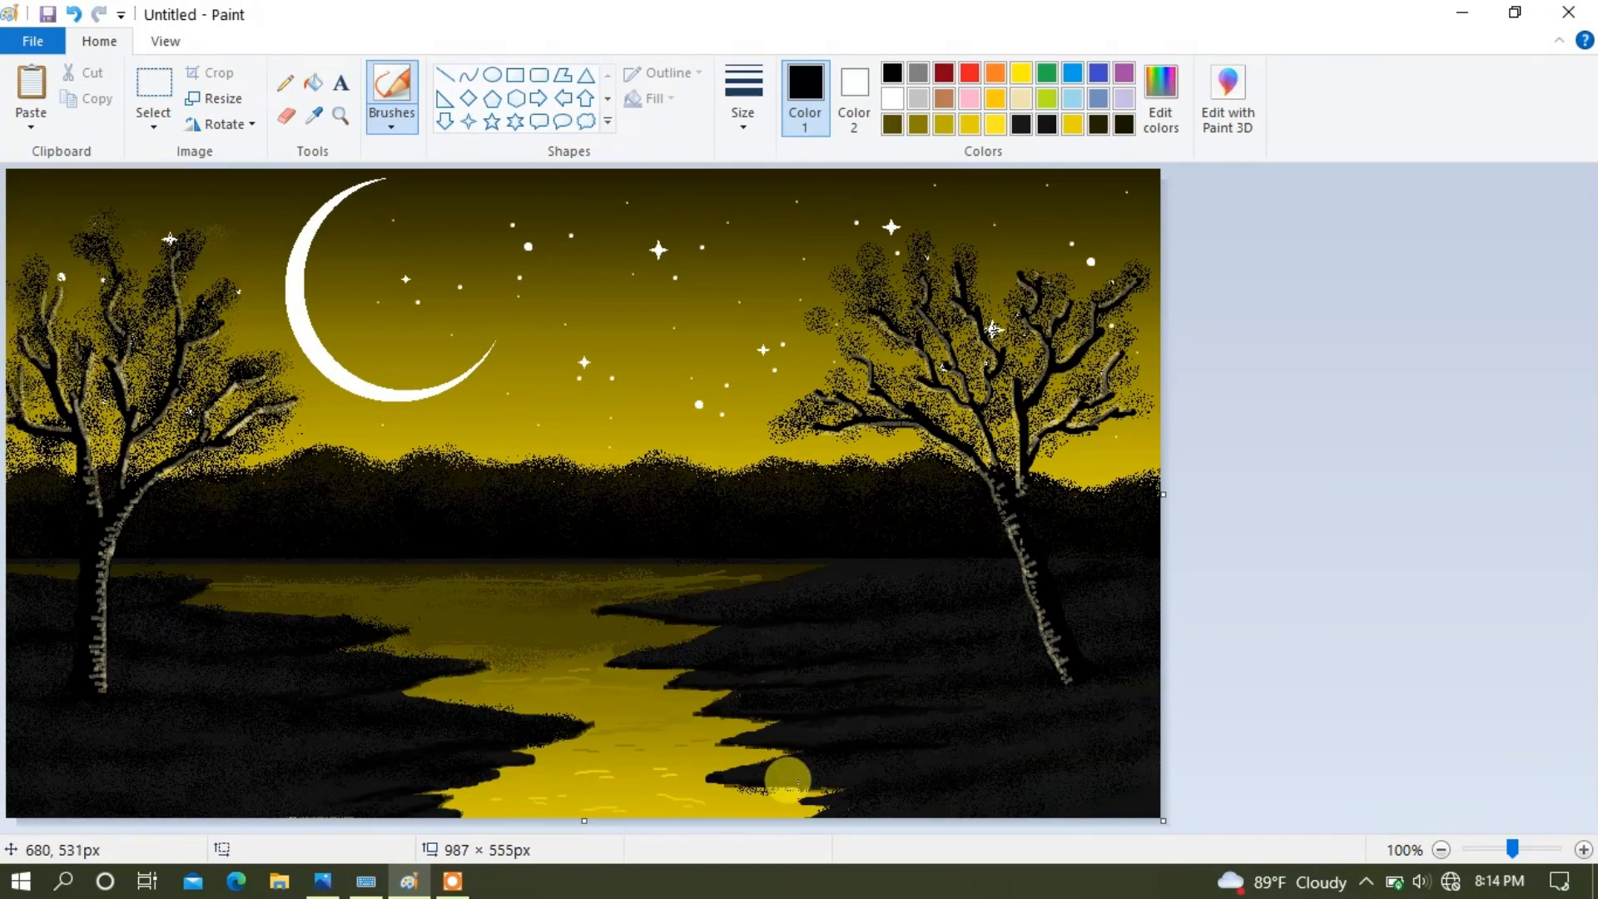
Step: Add more small round white stars across the sky around the crescent moon with the standard Brush
click(892, 99)
click(744, 102)
click(745, 255)
click(391, 119)
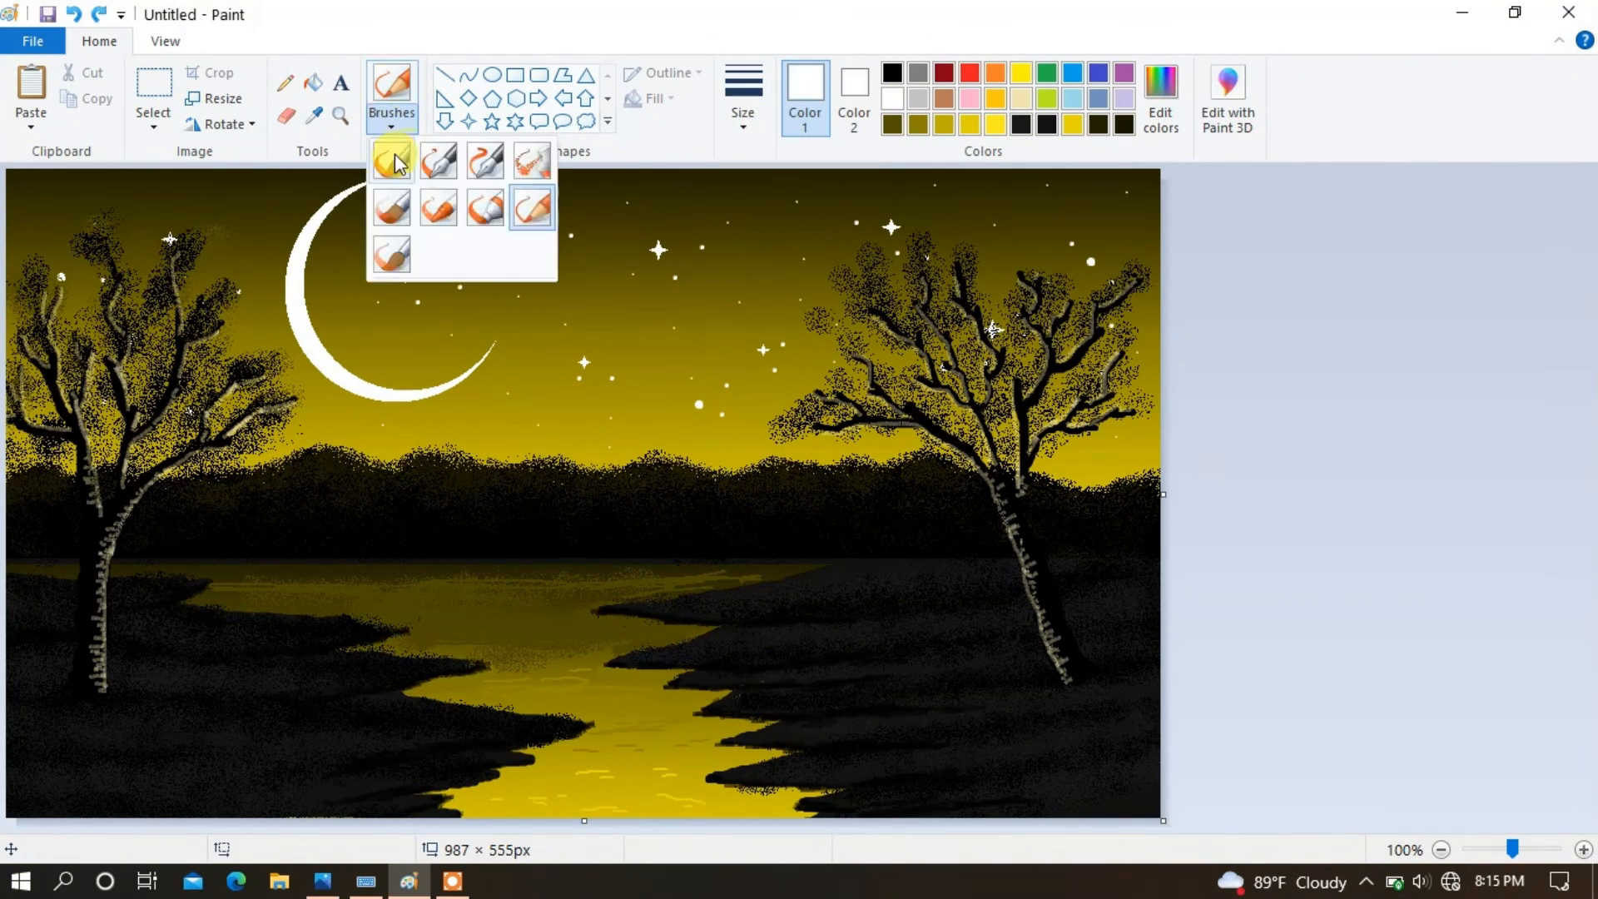
click(395, 162)
click(352, 262)
click(254, 248)
click(269, 322)
Step: Frame the whole painting with a thick white rectangular border along the canvas edges
click(511, 81)
drag(9, 172, 1156, 813)
Step: Sign the painting with the white script text "Mukta art Gallery" on the dark bank in the lower-right corner
click(341, 83)
click(841, 747)
drag(1032, 760, 1143, 757)
text(Mukta art Gallery)
click(1042, 670)
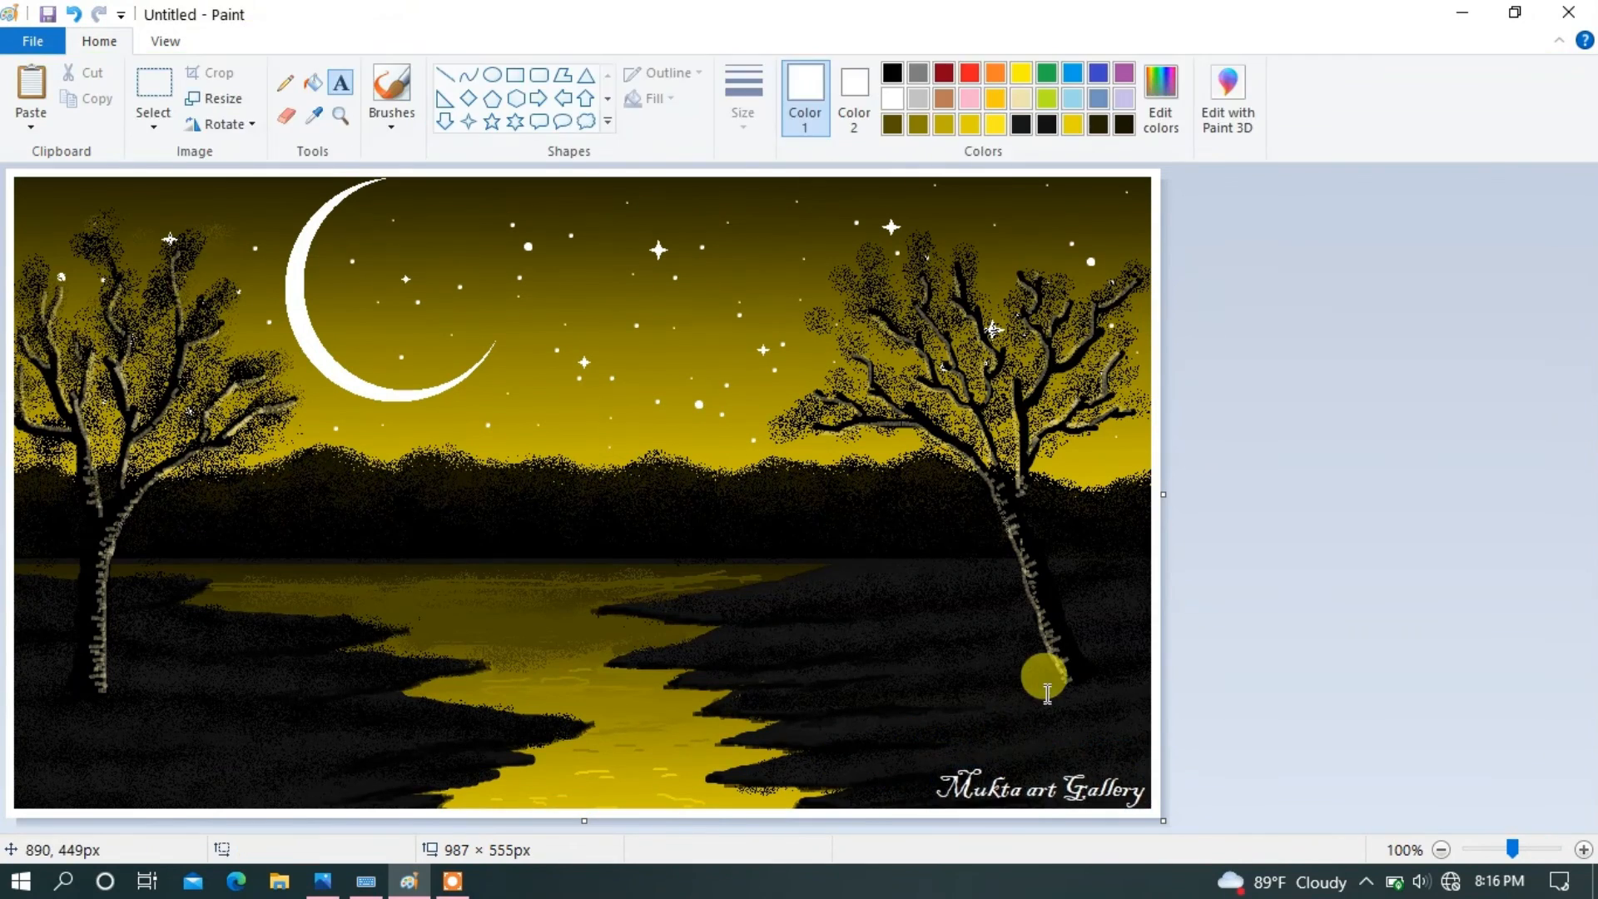